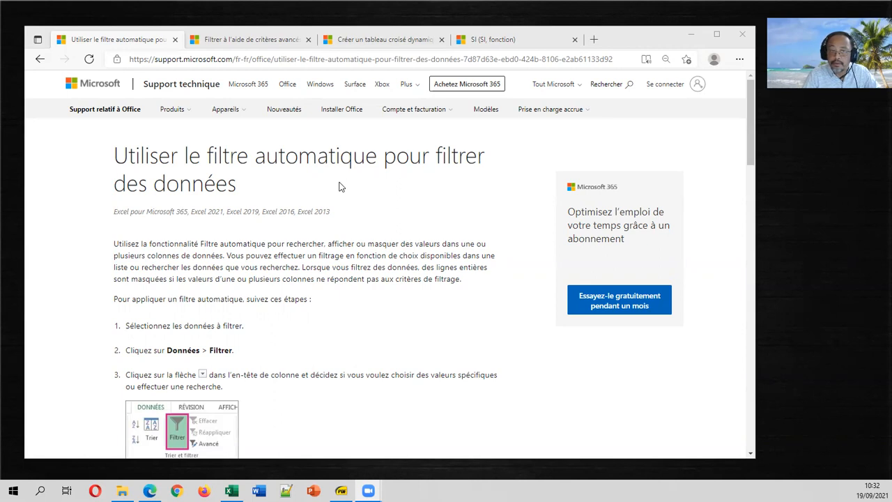
# Step: Look through the open Microsoft support articles on automatic filters, advanced criteria, pivot tables and the SI function
pyautogui.click(187, 39)
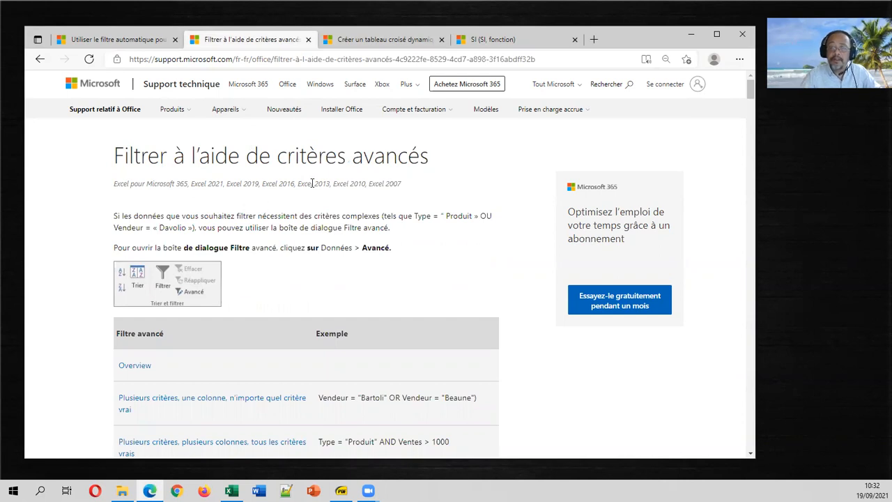
pyautogui.click(371, 40)
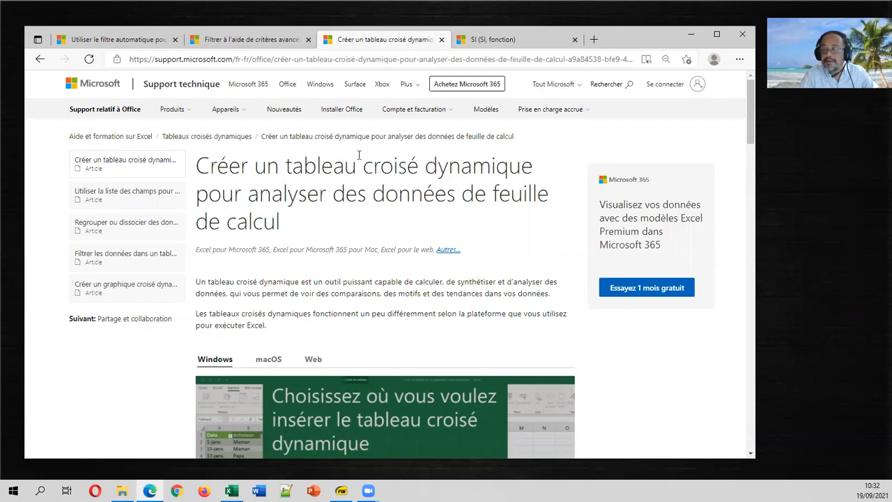
pyautogui.click(506, 43)
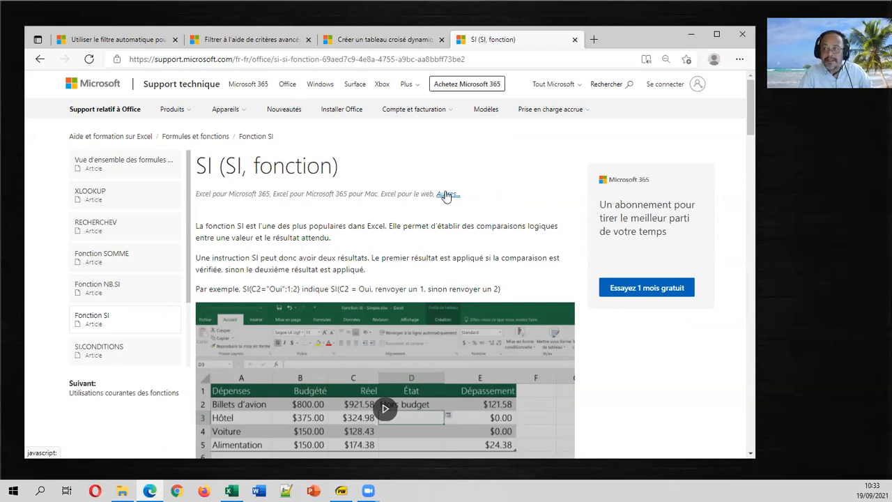
pyautogui.click(125, 43)
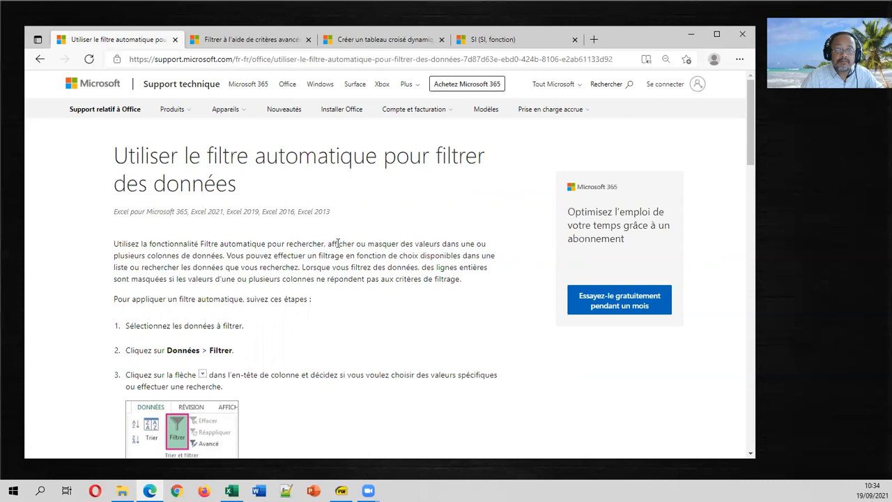
# Step: Switch to the Produits.xlsx workbook in Excel and examine the product records down the Produit column
pyautogui.click(231, 490)
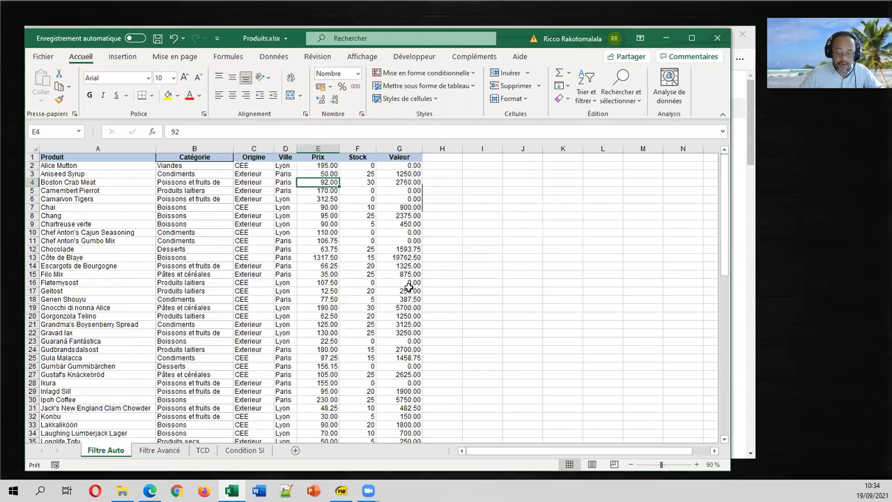
pyautogui.hotkey('ctrl', 'Home')
pyautogui.press('Down')
pyautogui.press('Down')
pyautogui.press('Down')
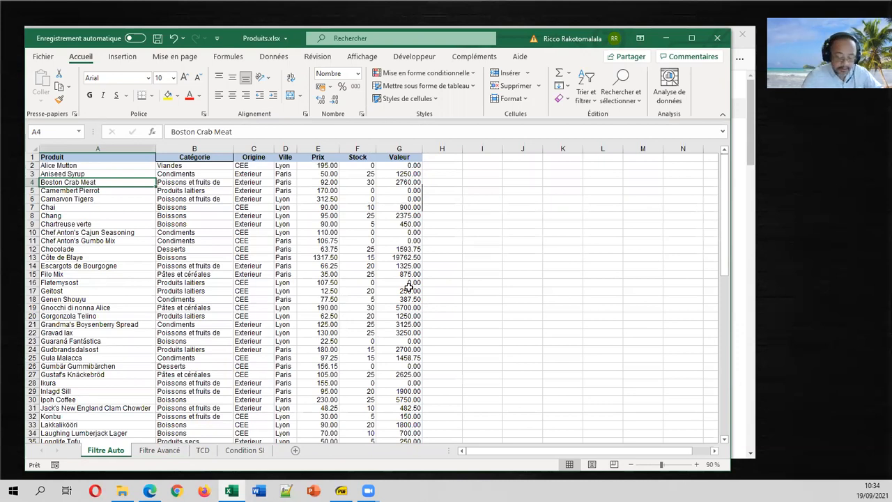
pyautogui.press('Down')
pyautogui.press('Down')
pyautogui.press('Down')
pyautogui.press('Down')
pyautogui.press('Down')
pyautogui.press('Down')
pyautogui.press('Down')
pyautogui.press('Down')
pyautogui.press('Down')
pyautogui.press('Down')
pyautogui.press('Down')
pyautogui.press('Down')
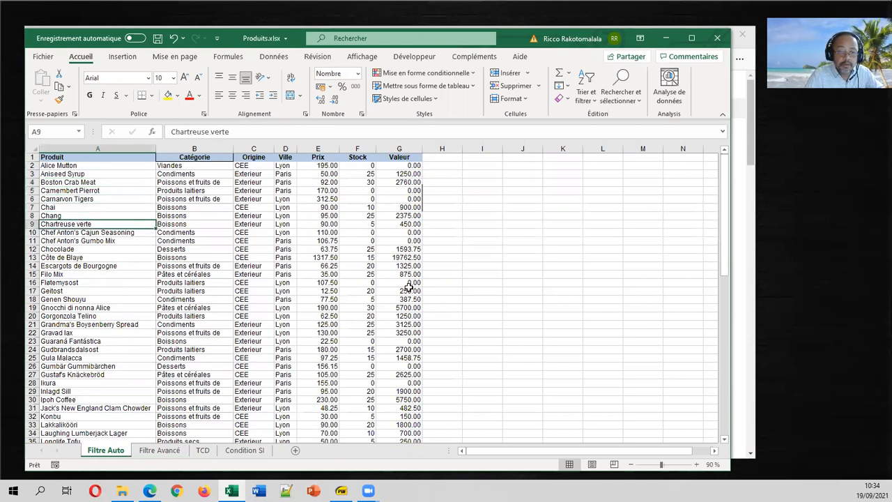
pyautogui.press('Down')
pyautogui.press('Down')
pyautogui.press('Down')
pyautogui.press('Down')
pyautogui.press('Down')
pyautogui.press('Down')
pyautogui.press('Down')
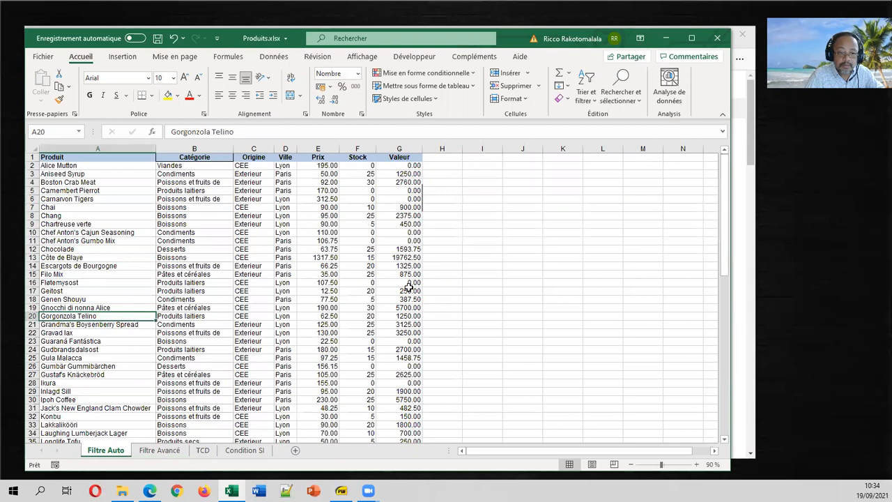
pyautogui.hotkey('ctrl', 'Home')
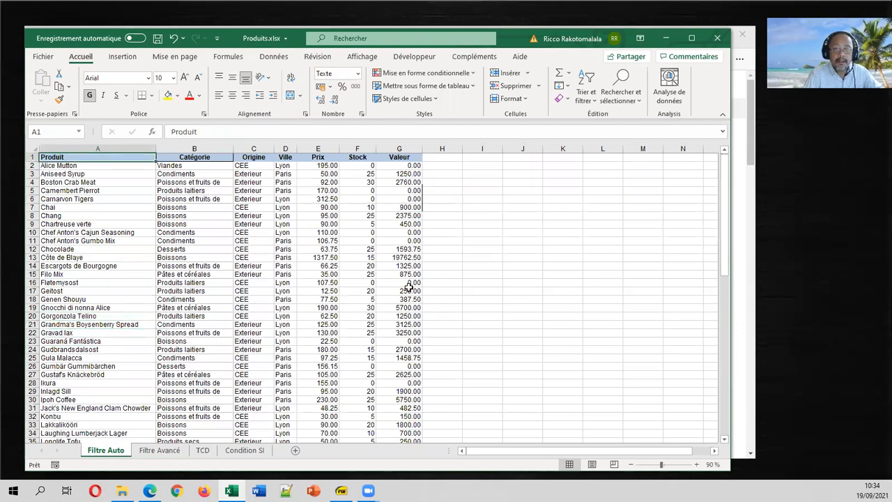
# Step: Examine the fields of the product table from Catégorie to Valeur, including the formula behind the first Valeur cell
pyautogui.press('Right')
pyautogui.press('Right')
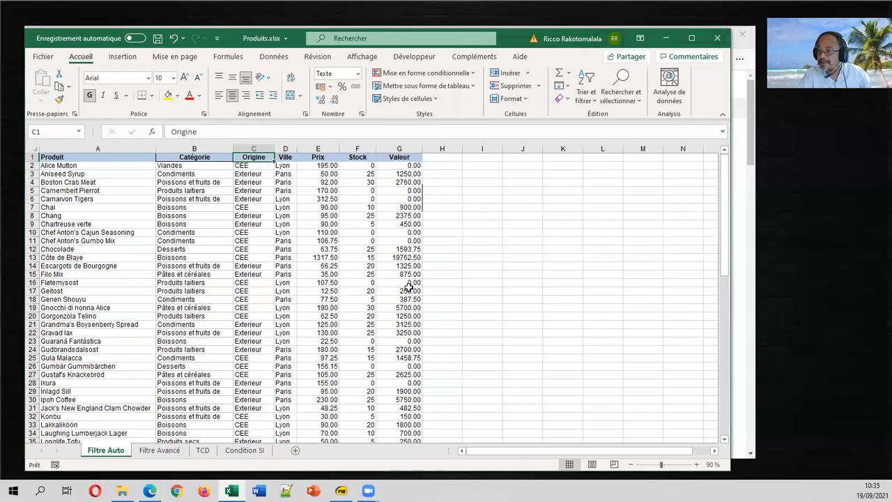
pyautogui.press('Down')
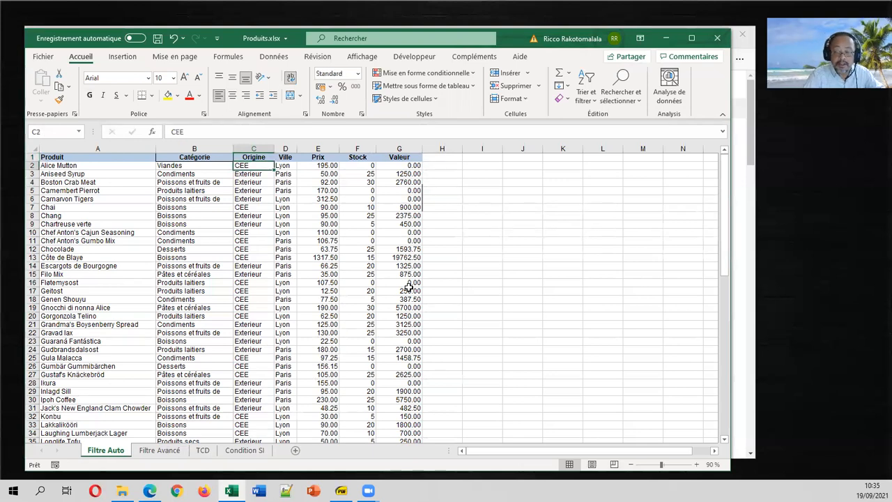
pyautogui.press('Left')
pyautogui.press('Up')
pyautogui.press('Right')
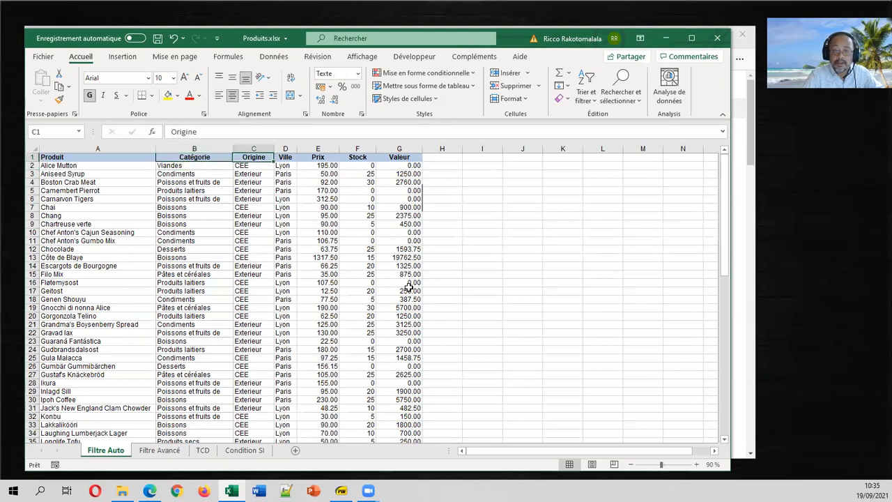
pyautogui.press('Left')
pyautogui.press('Down')
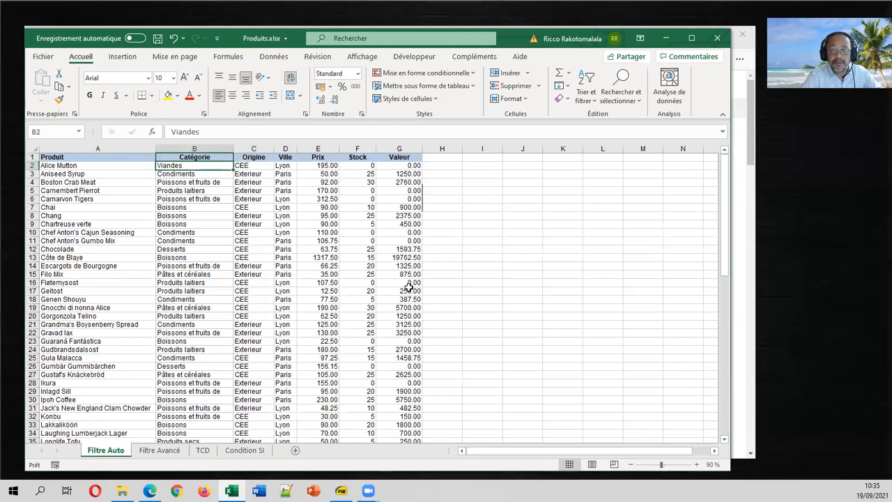
pyautogui.press('Up')
pyautogui.press('Down')
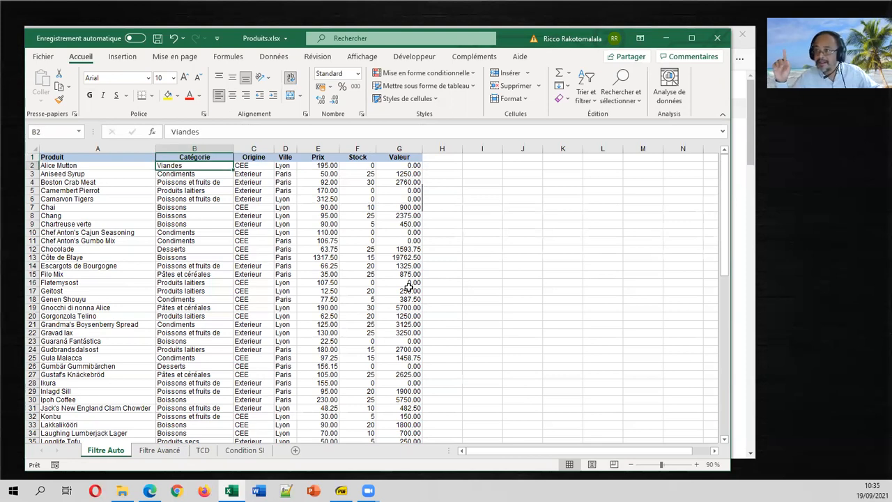
pyautogui.press('Right')
pyautogui.press('Right')
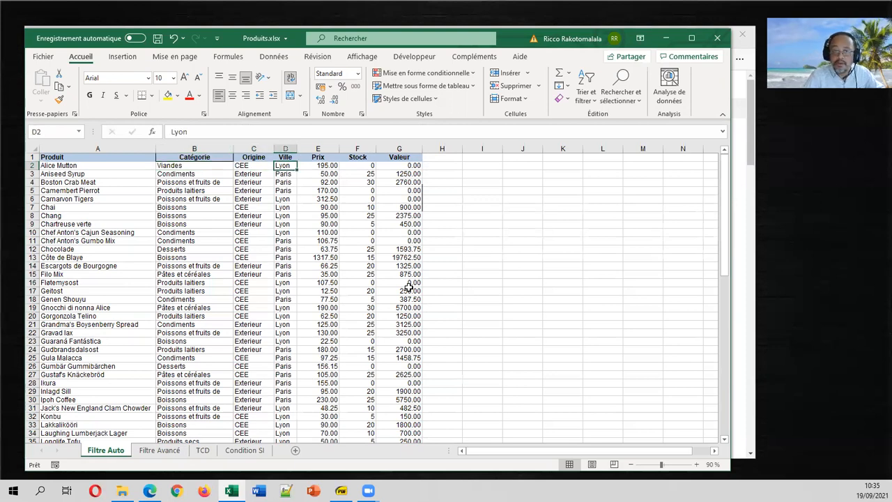
pyautogui.press('Right')
pyautogui.press('Right')
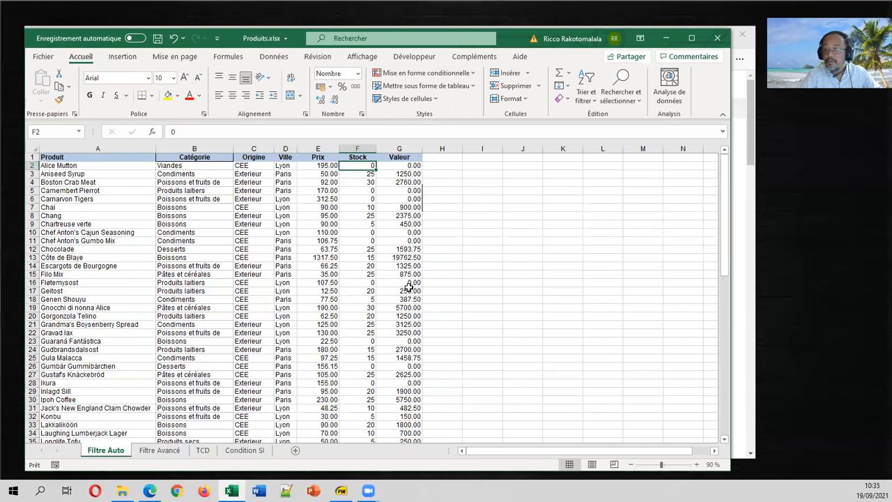
pyautogui.press('Right')
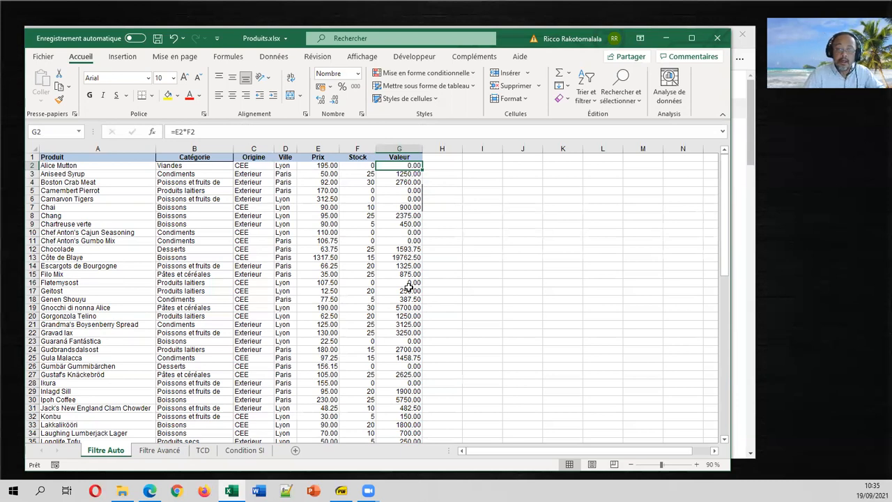
# Step: Check the extent of the product table by going to the last and first rows of the Origine column
pyautogui.click(248, 232)
pyautogui.hotkey('ctrl', 'Down')
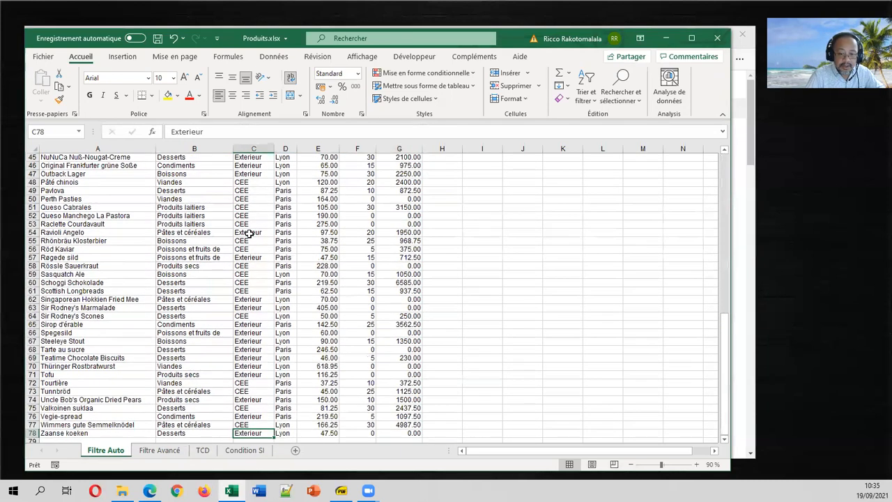
pyautogui.hotkey('ctrl', 'Up')
pyautogui.hotkey('ctrl', 'Down')
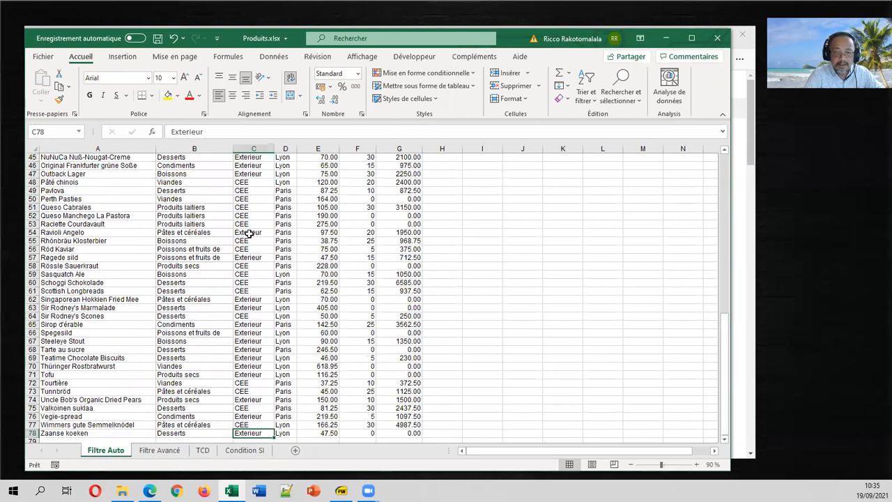
pyautogui.hotkey('ctrl', 'Up')
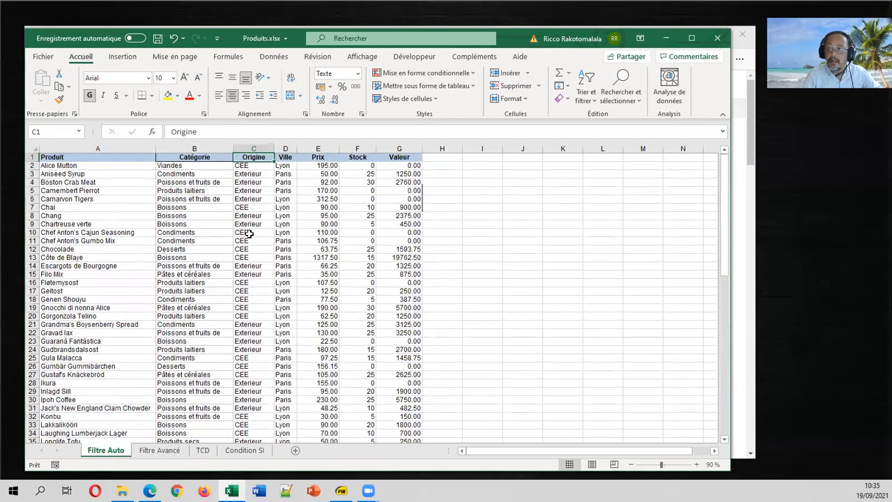
# Step: Turn on the automatic filter for the product table with a cell inside the data selected
pyautogui.click(273, 56)
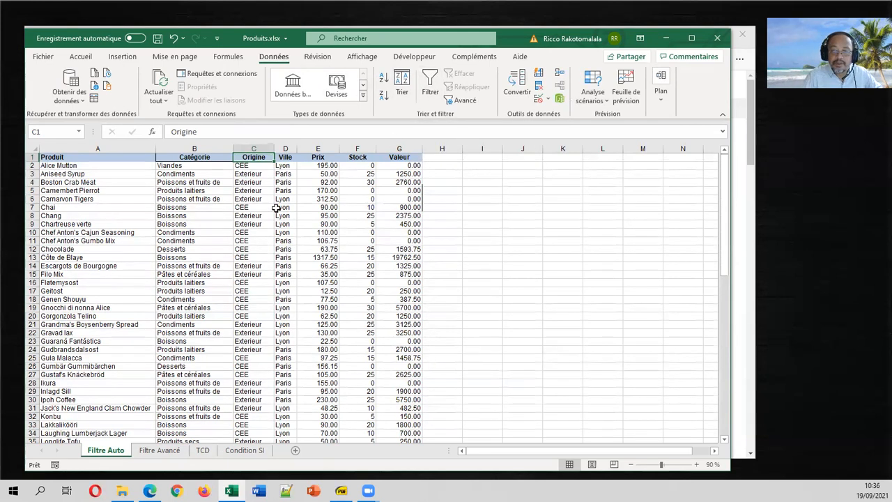
pyautogui.click(318, 199)
pyautogui.click(149, 215)
pyautogui.click(326, 206)
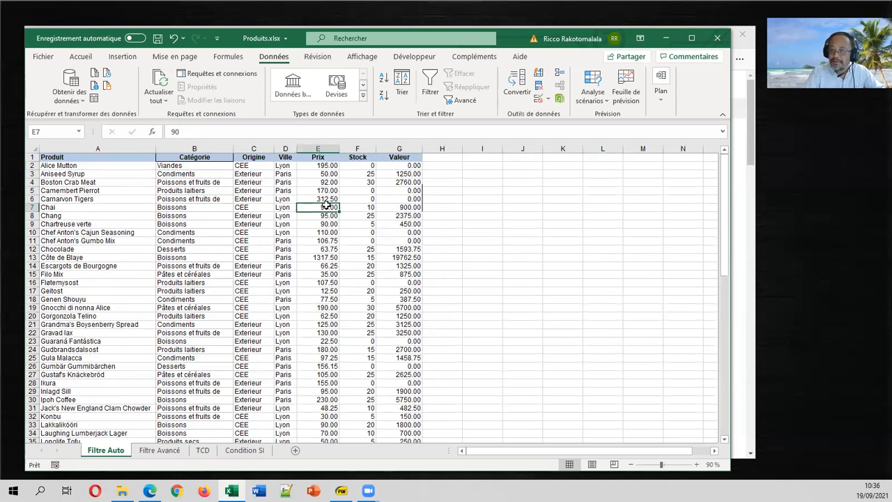
pyautogui.click(265, 182)
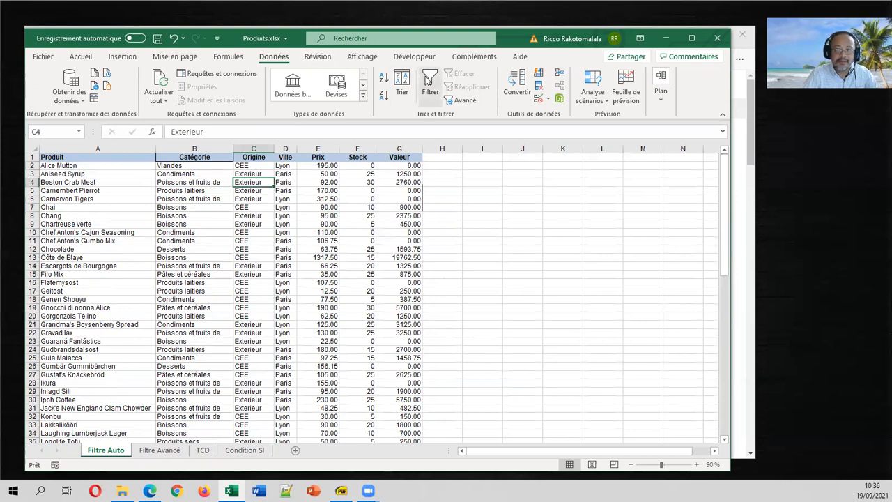
pyautogui.click(428, 81)
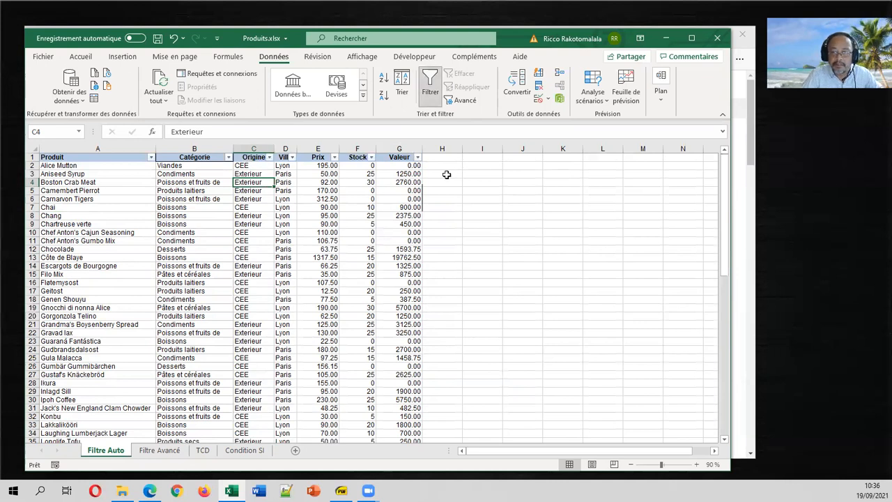
pyautogui.moveTo(727, 188); pyautogui.dragTo(730, 142)
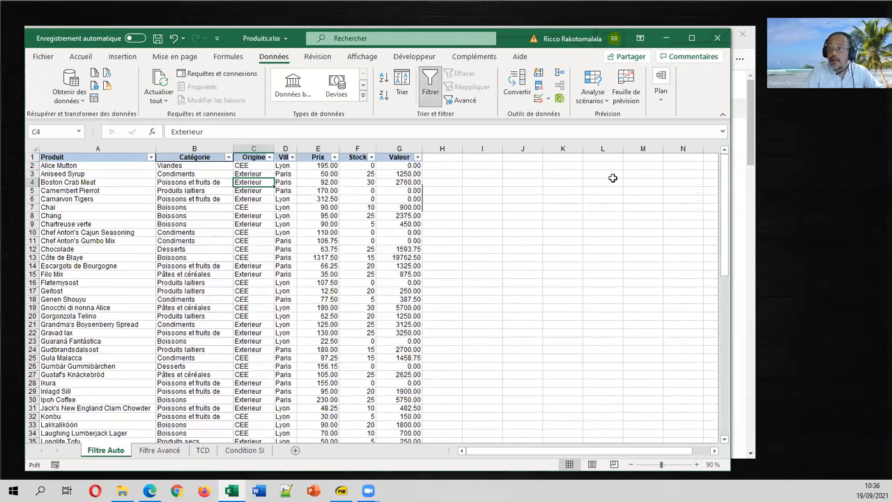
# Step: Filter the Catégorie column to show only Viandes
pyautogui.click(228, 157)
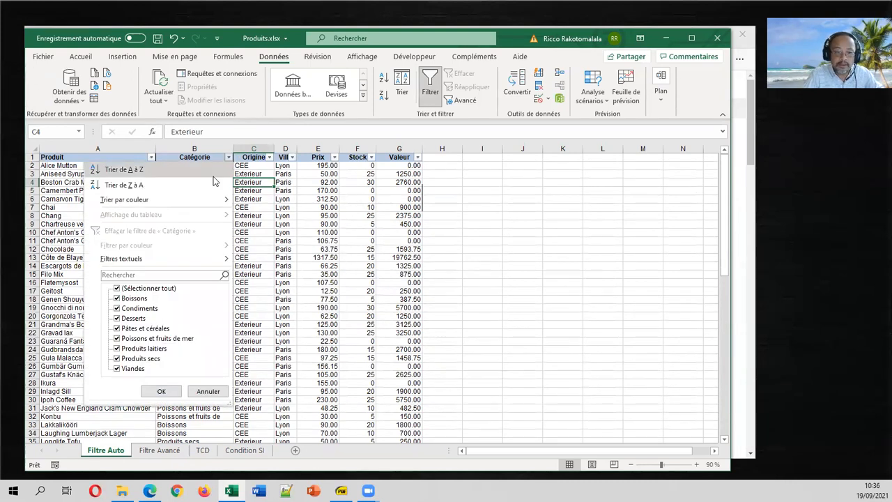
pyautogui.click(117, 288)
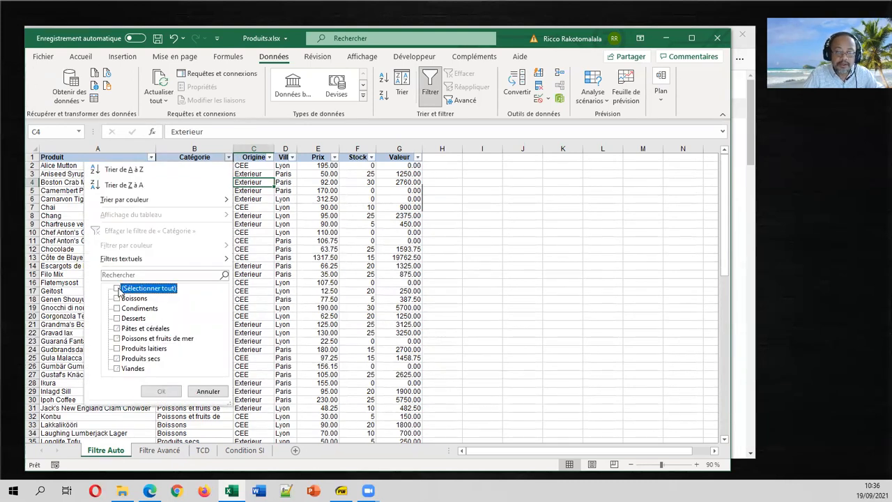
pyautogui.click(117, 368)
pyautogui.click(157, 390)
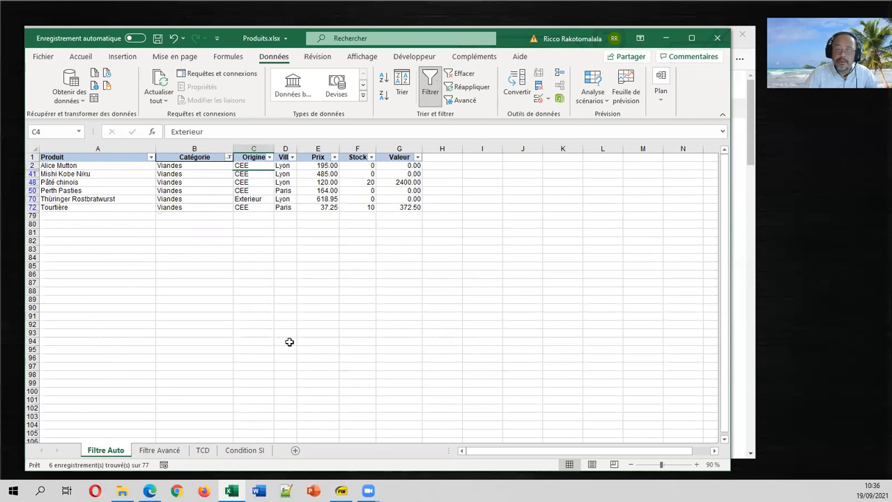
# Step: Add Condiments to the categories shown by the Catégorie filter
pyautogui.click(228, 157)
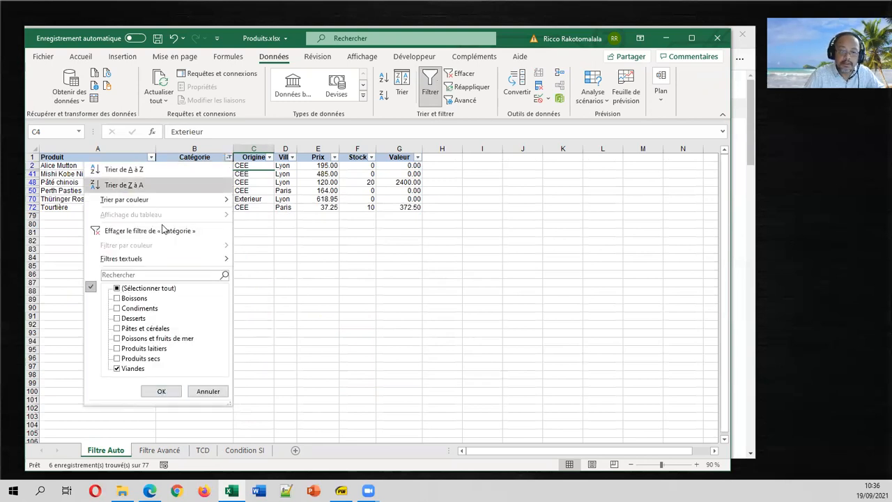
pyautogui.click(117, 308)
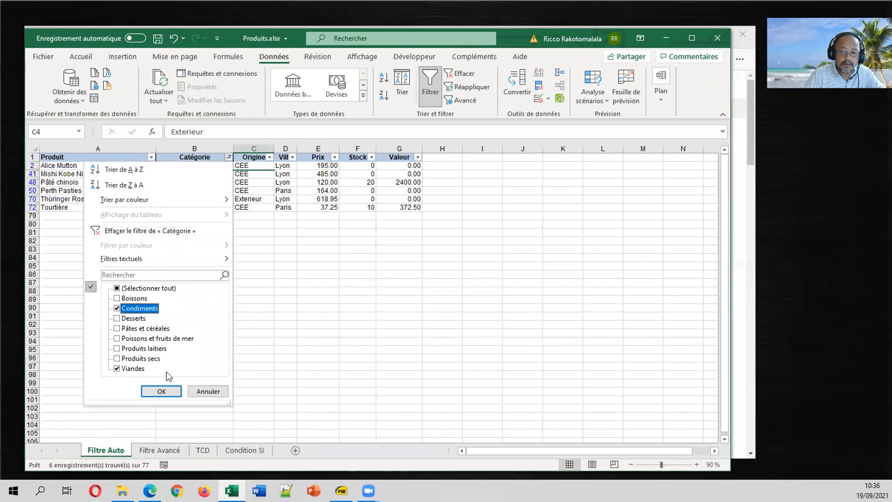
pyautogui.click(162, 390)
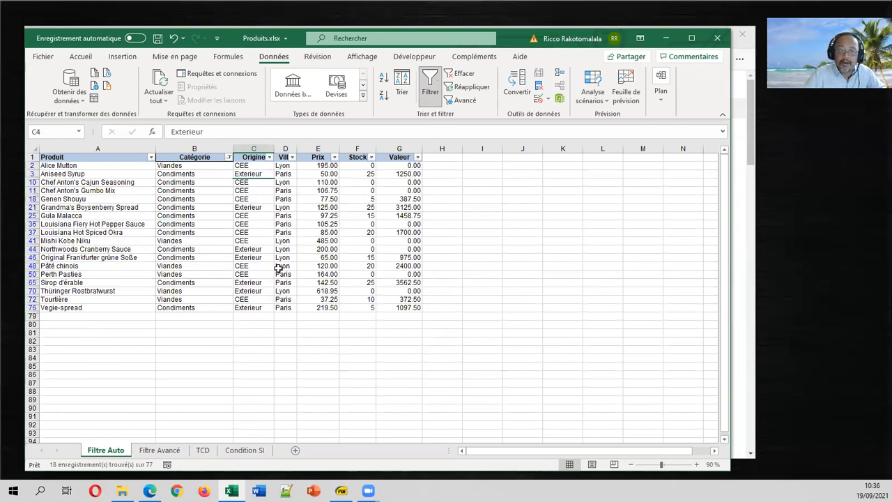
# Step: Remove Condiments from the Catégorie filter, keeping only Viandes selected
pyautogui.click(228, 157)
pyautogui.click(135, 307)
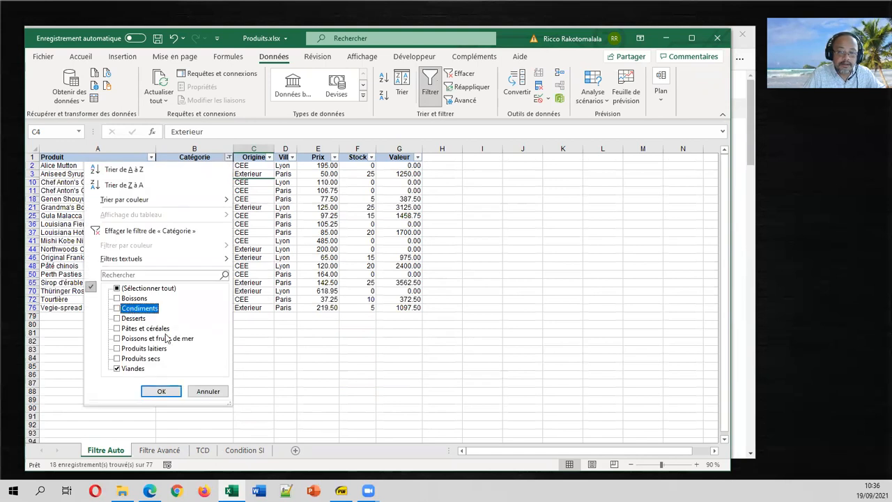
pyautogui.click(169, 391)
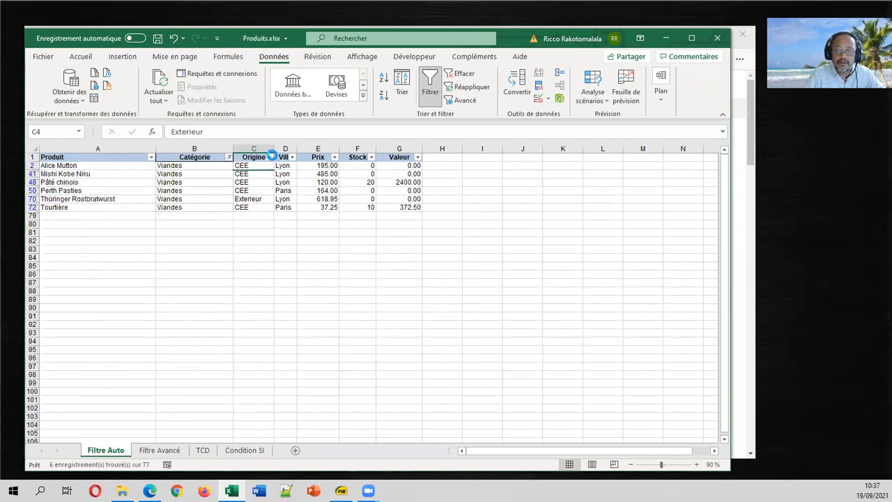
# Step: Filter the Origine column to show only CEE within the filtered products
pyautogui.click(271, 158)
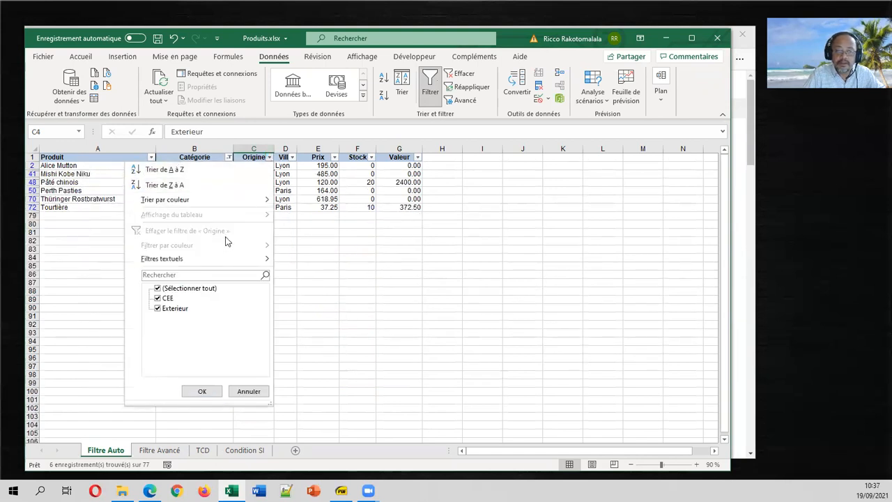
pyautogui.click(171, 288)
pyautogui.click(171, 288)
pyautogui.click(169, 298)
pyautogui.click(172, 289)
pyautogui.click(170, 289)
pyautogui.click(168, 300)
pyautogui.click(202, 390)
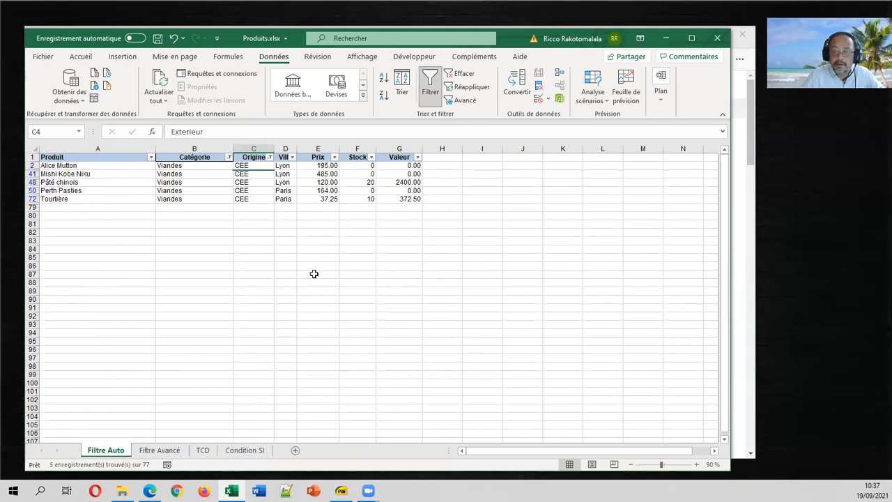
# Step: Add a custom number filter on the Prix column that shows only prices greater than 200
pyautogui.click(335, 158)
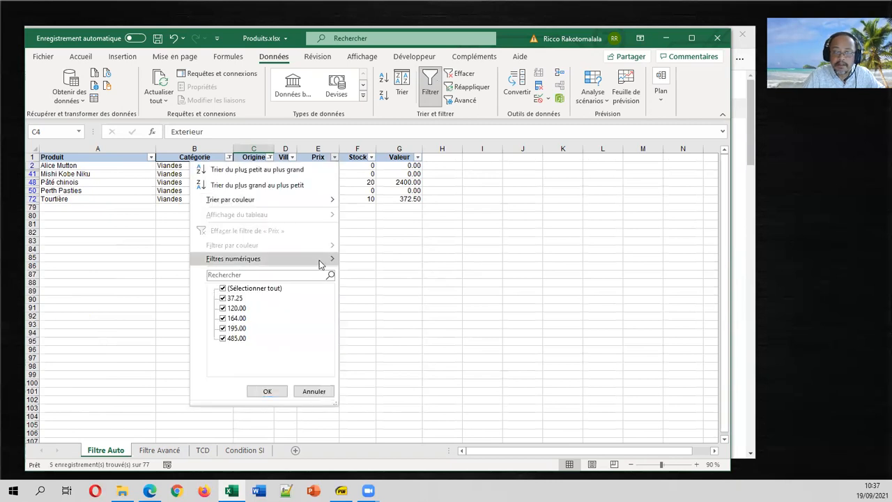
pyautogui.moveTo(320, 265)
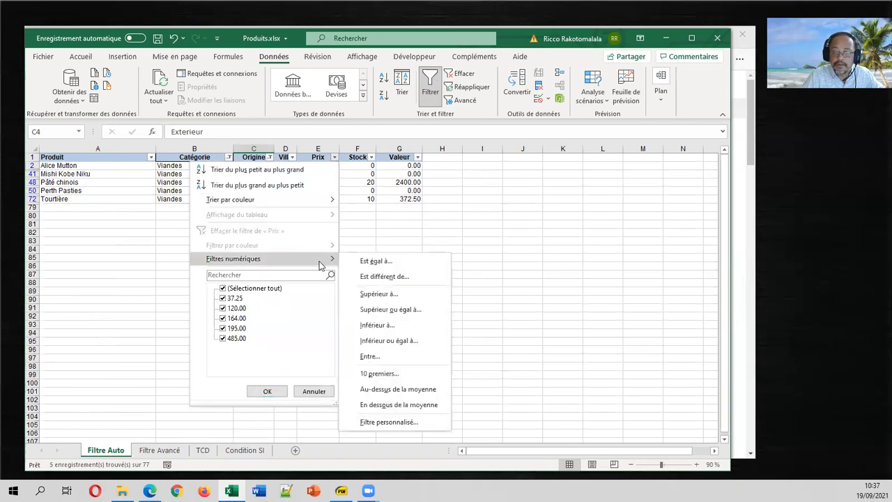
pyautogui.click(403, 298)
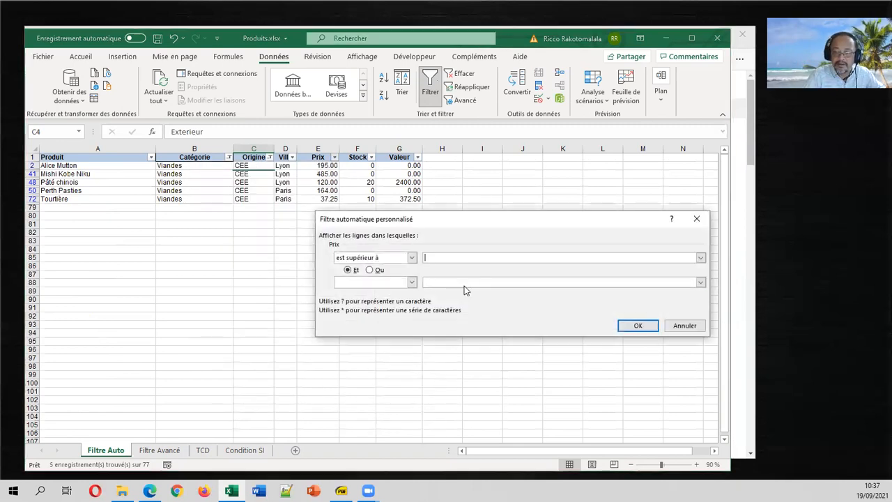
pyautogui.write('200')
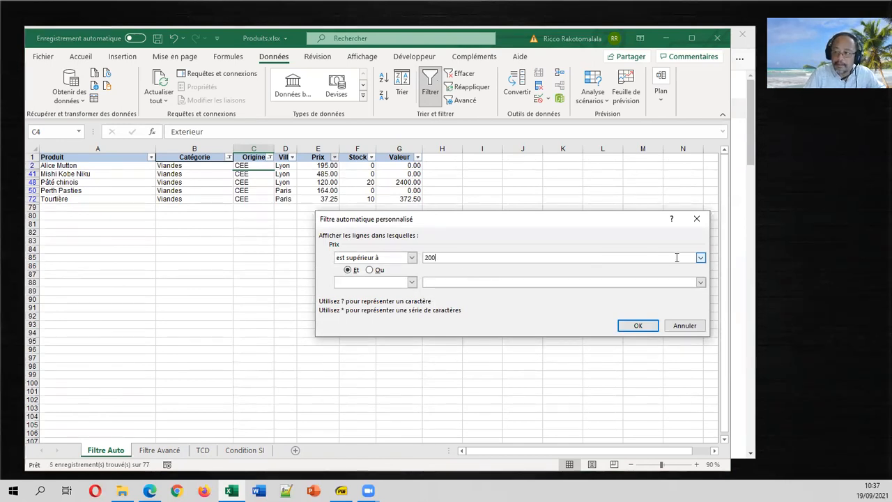
pyautogui.click(700, 257)
pyautogui.click(700, 257)
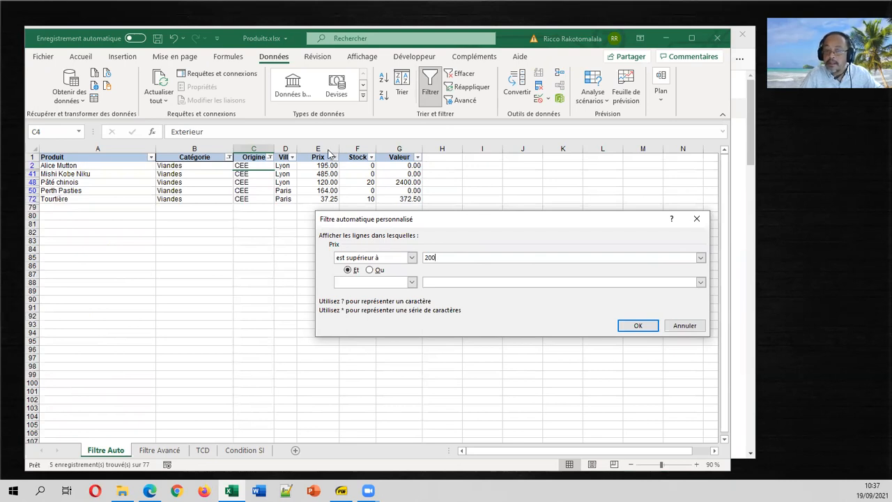
pyautogui.click(701, 258)
pyautogui.click(701, 257)
pyautogui.click(701, 258)
pyautogui.click(701, 258)
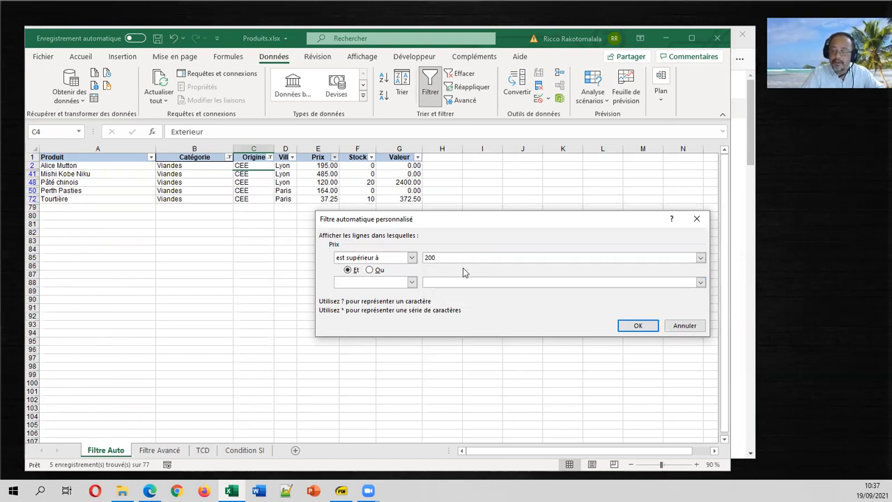
pyautogui.click(412, 257)
pyautogui.click(412, 258)
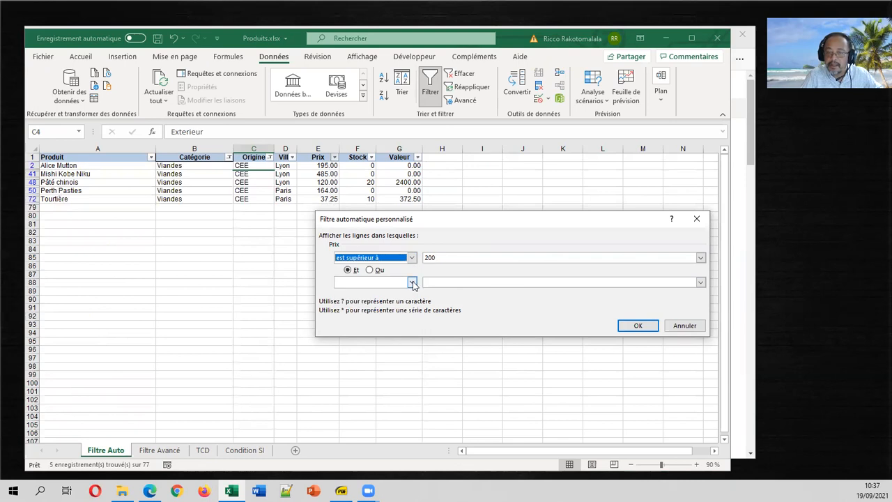
pyautogui.click(412, 283)
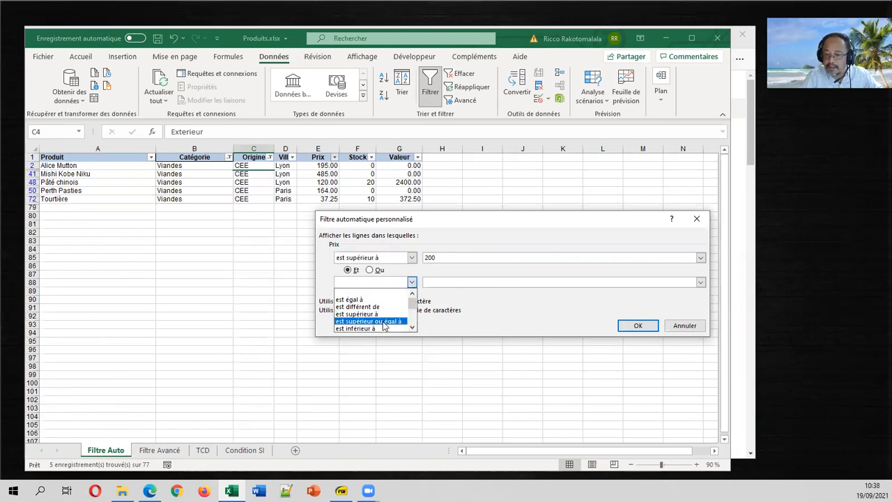
pyautogui.click(420, 281)
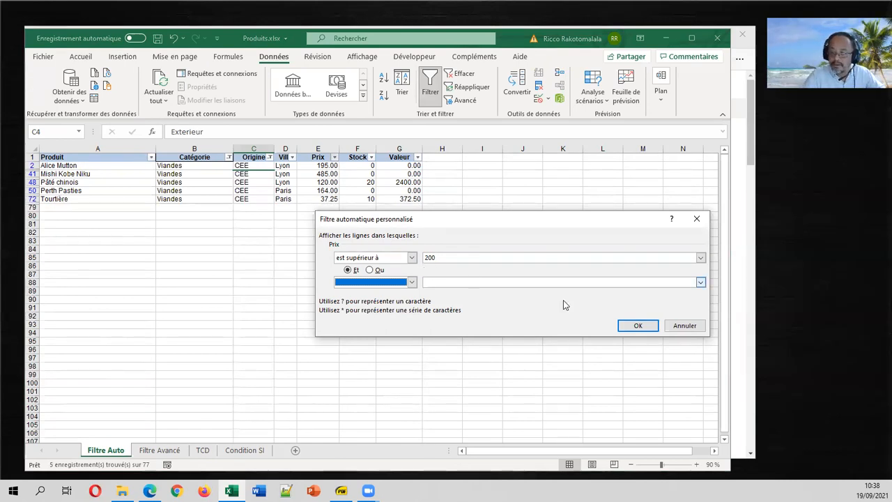
pyautogui.click(634, 326)
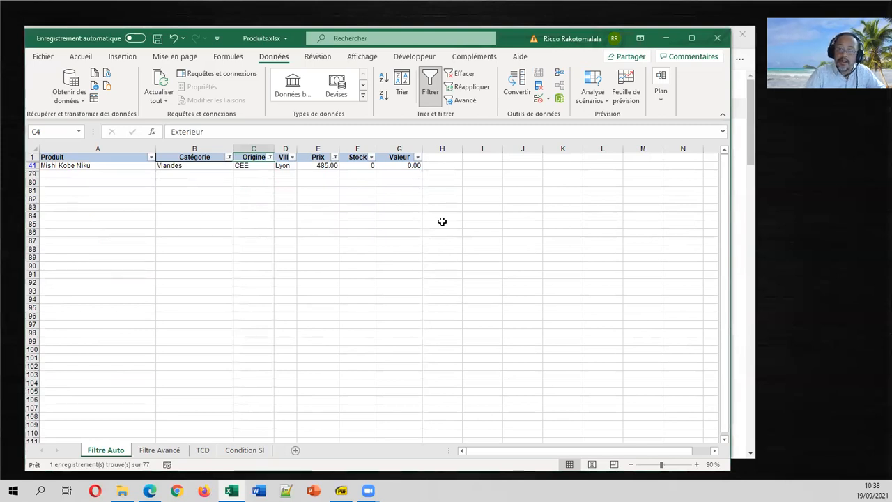
# Step: Clear all filters from the product table and view the number filter options of the Valeur and Prix columns
pyautogui.click(459, 78)
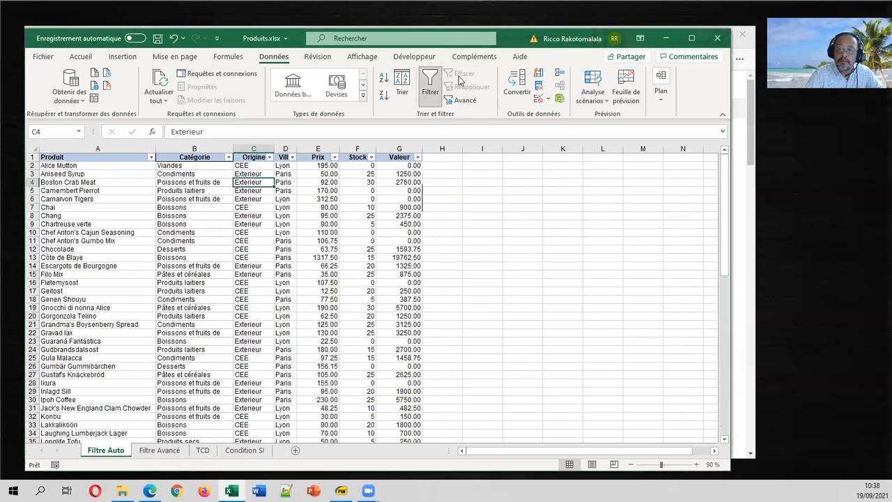
pyautogui.click(417, 157)
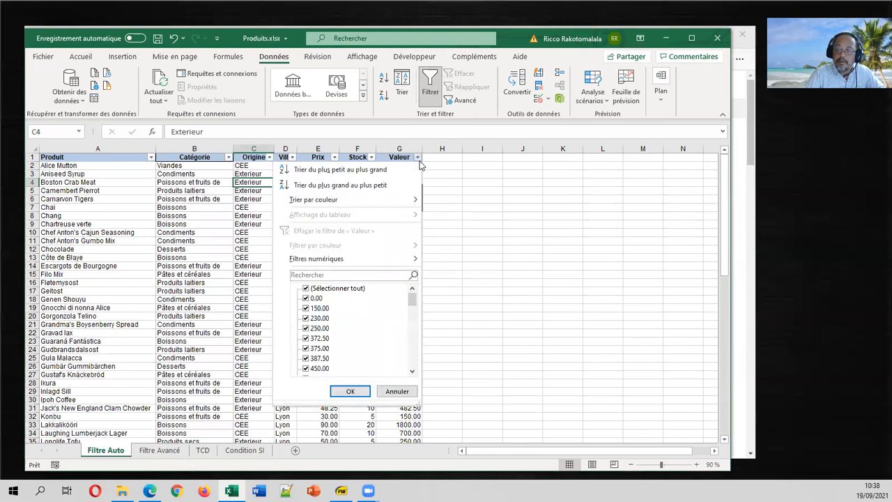
pyautogui.moveTo(397, 258)
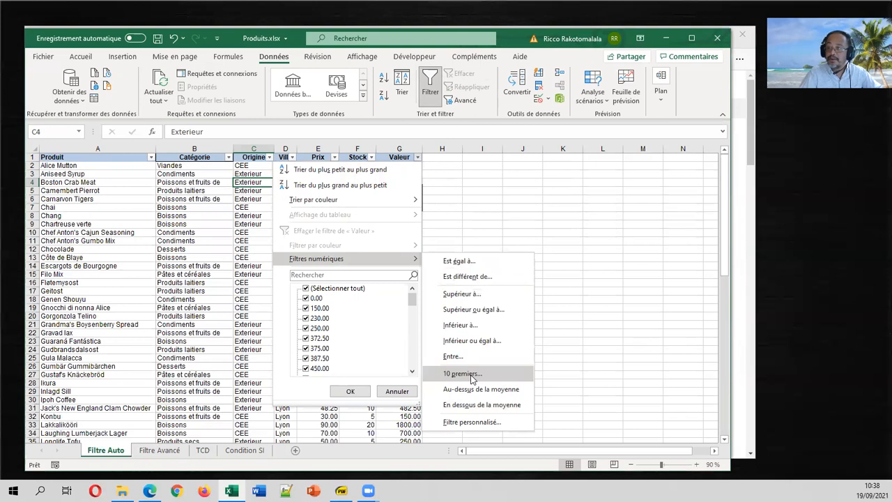
pyautogui.click(336, 157)
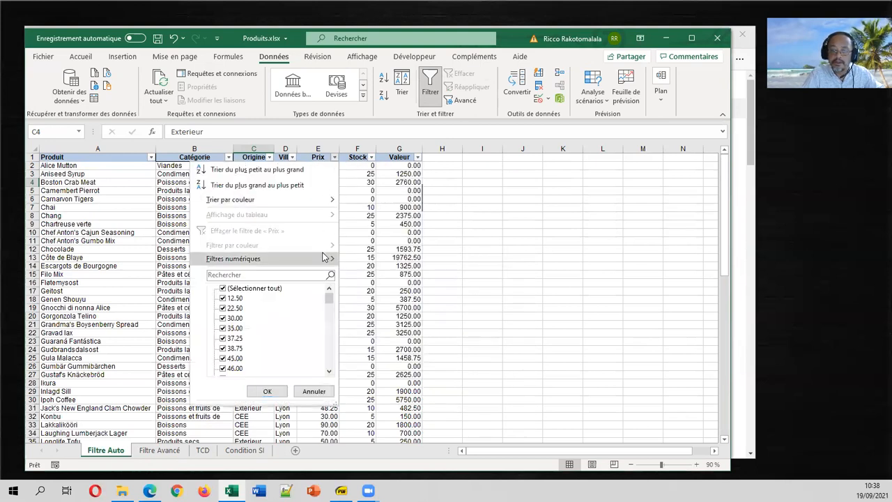
pyautogui.moveTo(324, 258)
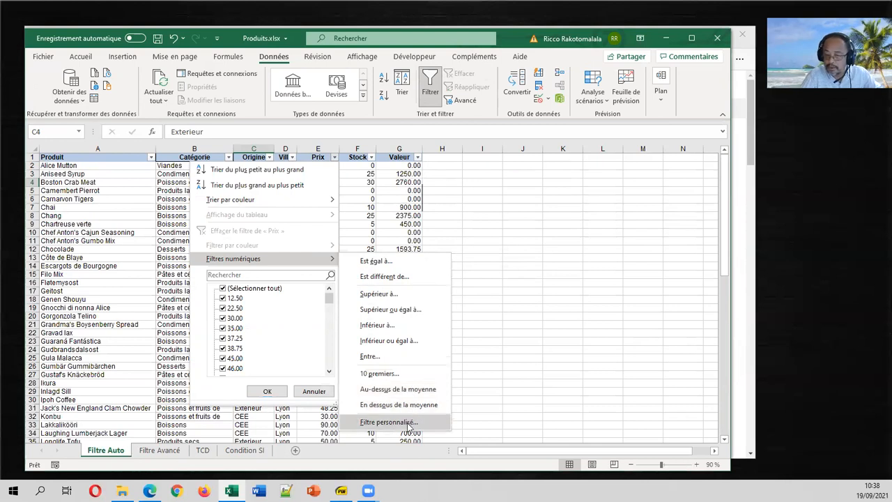
pyautogui.click(458, 233)
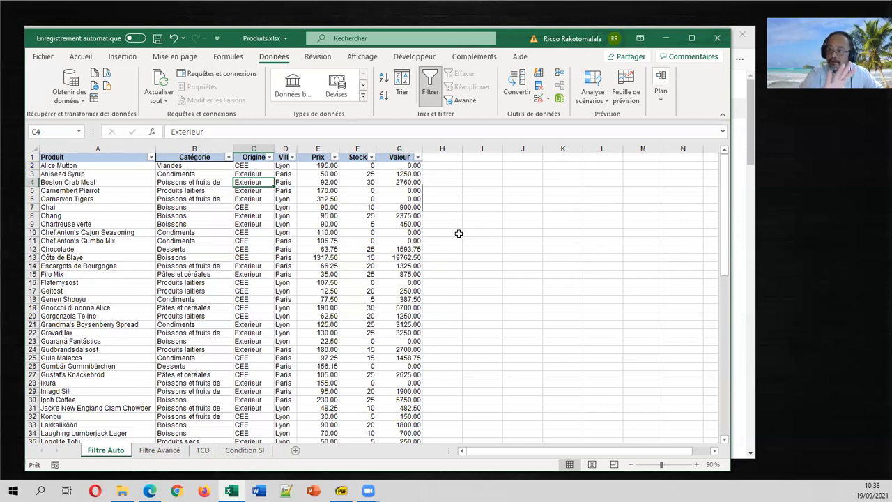
# Step: Open the Filtre Avancé sheet, keep its zoom at 90% and select a cell inside the product table
pyautogui.click(176, 451)
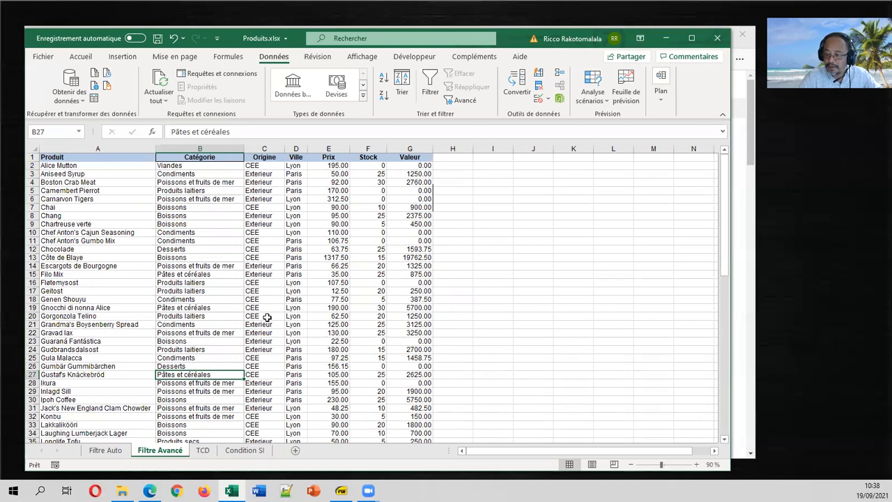
pyautogui.click(631, 464)
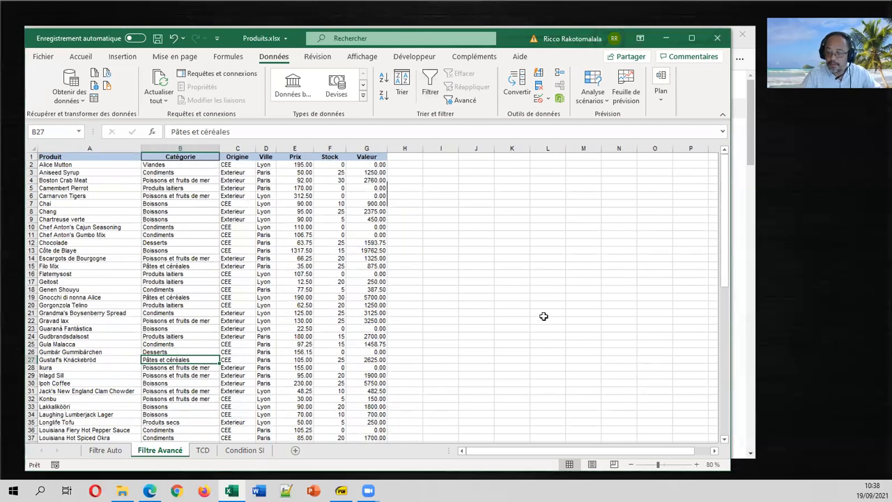
pyautogui.click(695, 464)
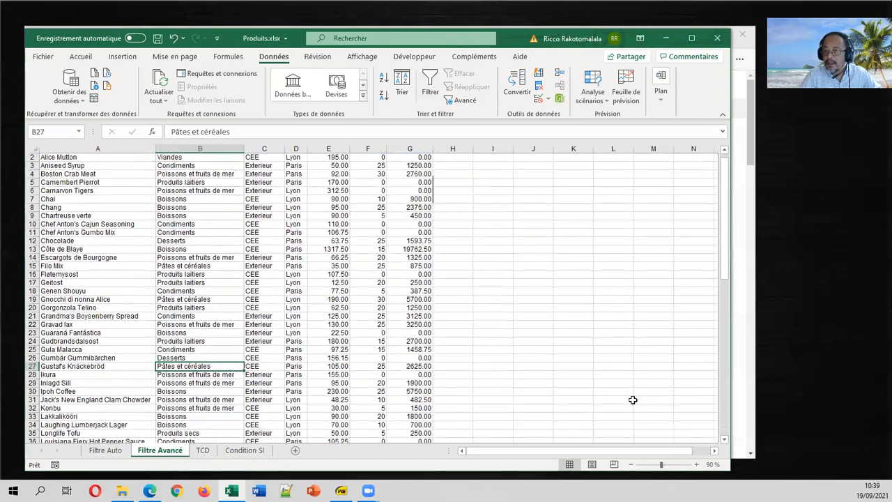
pyautogui.scroll(1, 613, 383)
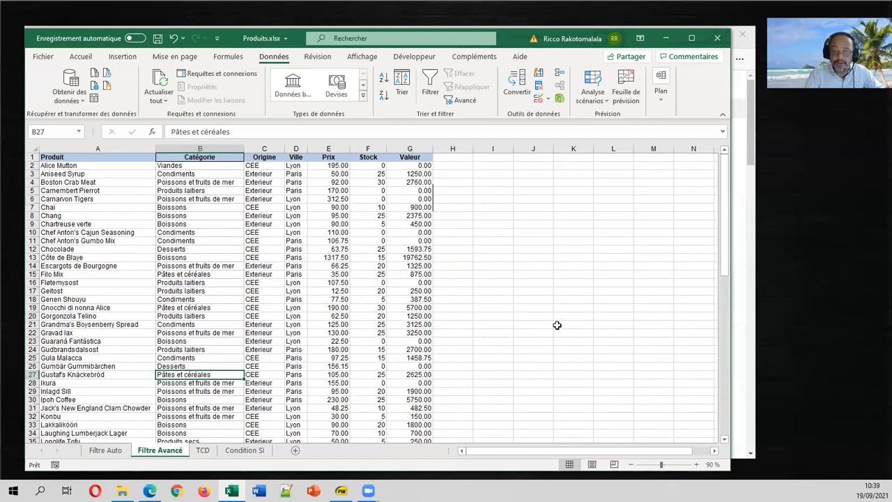
pyautogui.click(159, 216)
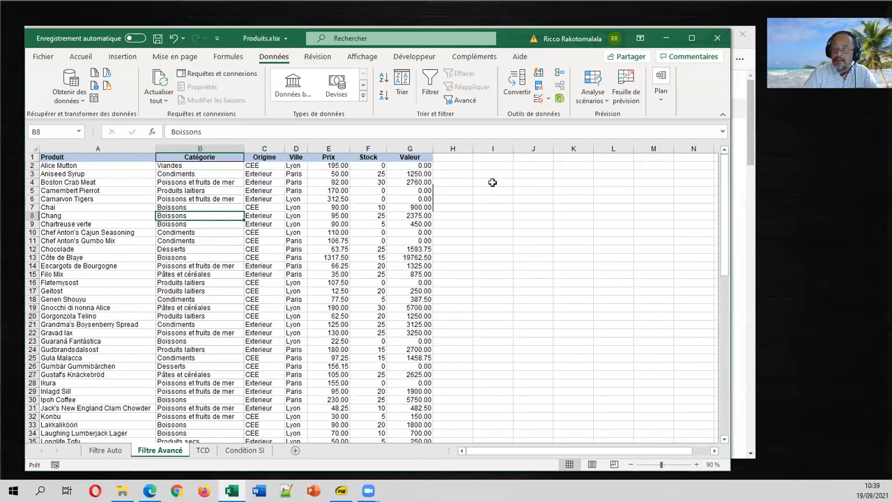
# Step: Copy the Catégorie and Origine headers from the product table to I1:J1 to start the criteria area
pyautogui.moveTo(505, 160); pyautogui.dragTo(547, 180)
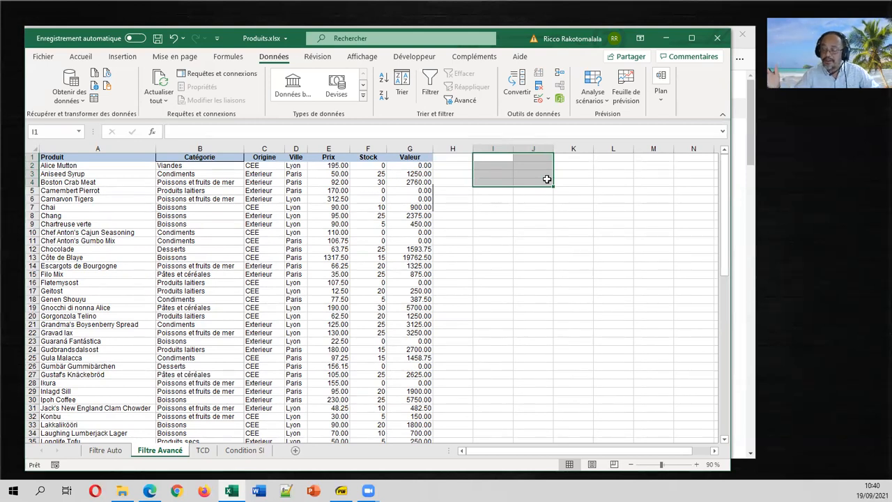
pyautogui.click(505, 174)
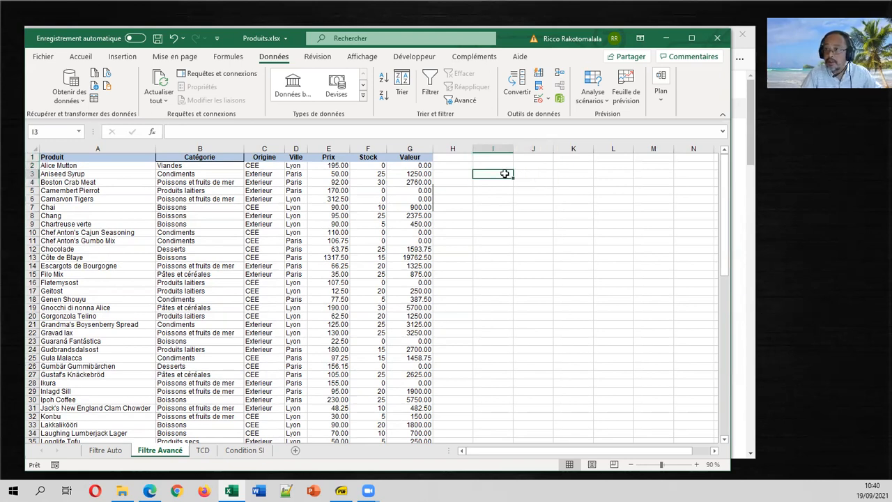
pyautogui.moveTo(248, 157); pyautogui.dragTo(259, 157)
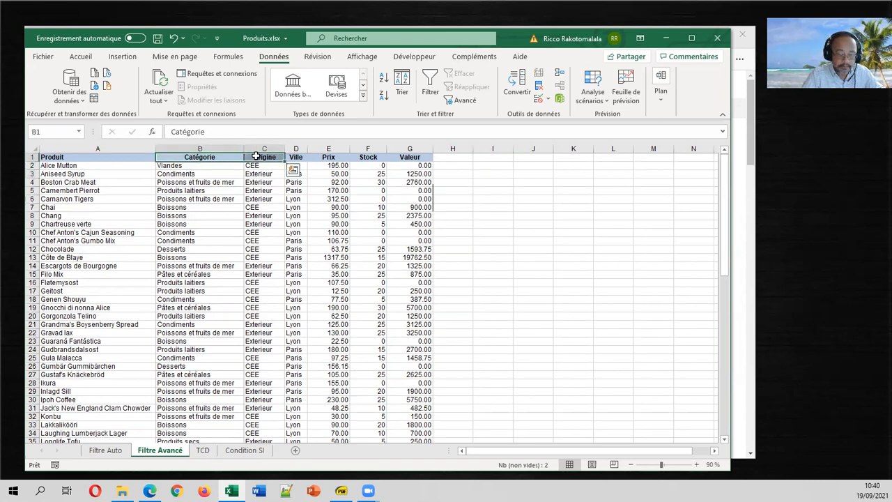
pyautogui.hotkey('ctrl', 'c')
pyautogui.click(482, 156)
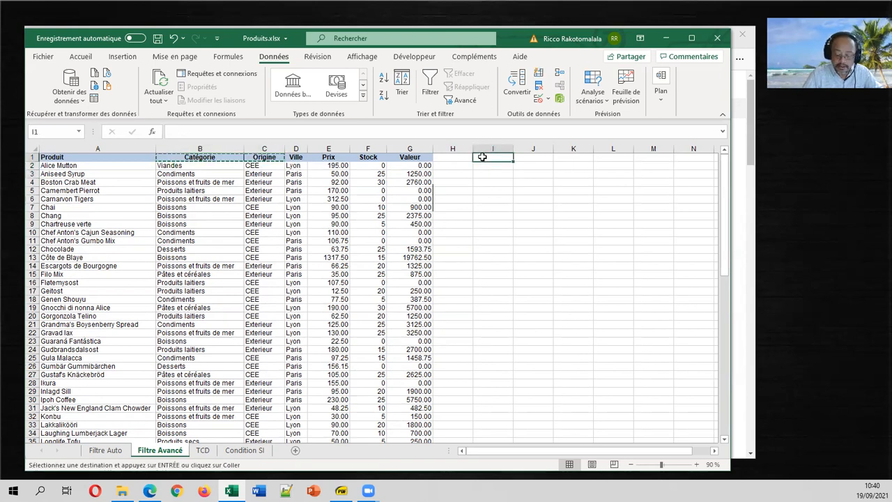
pyautogui.press('Return')
# Step: Copy a Boissons value from the table into I2, under the Catégorie criteria header
pyautogui.click(490, 168)
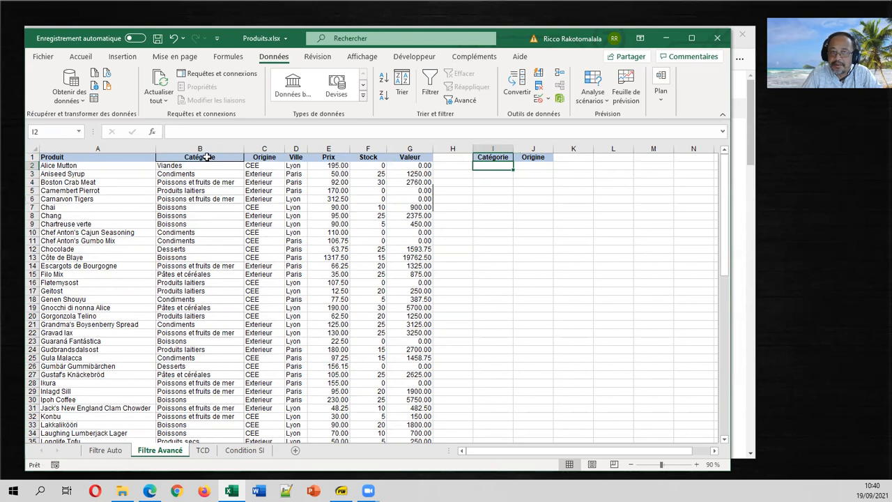
pyautogui.click(492, 158)
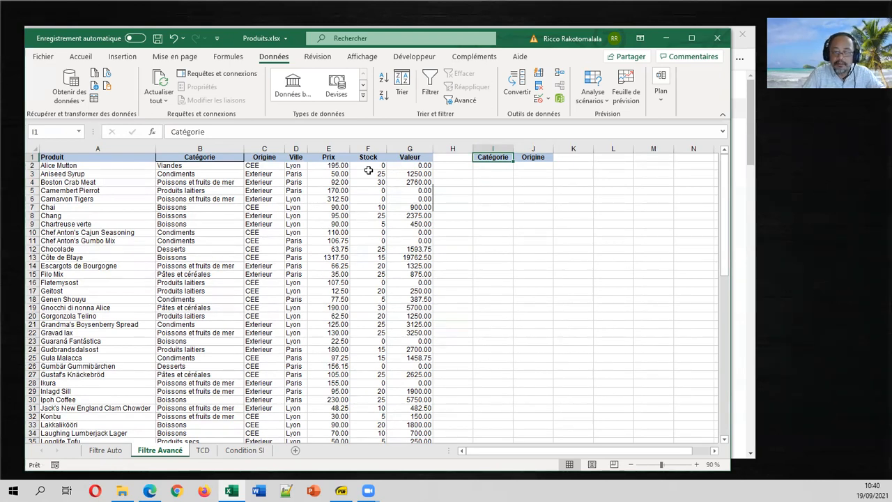
pyautogui.click(221, 207)
pyautogui.hotkey('ctrl', 'c')
pyautogui.click(495, 167)
pyautogui.press('Return')
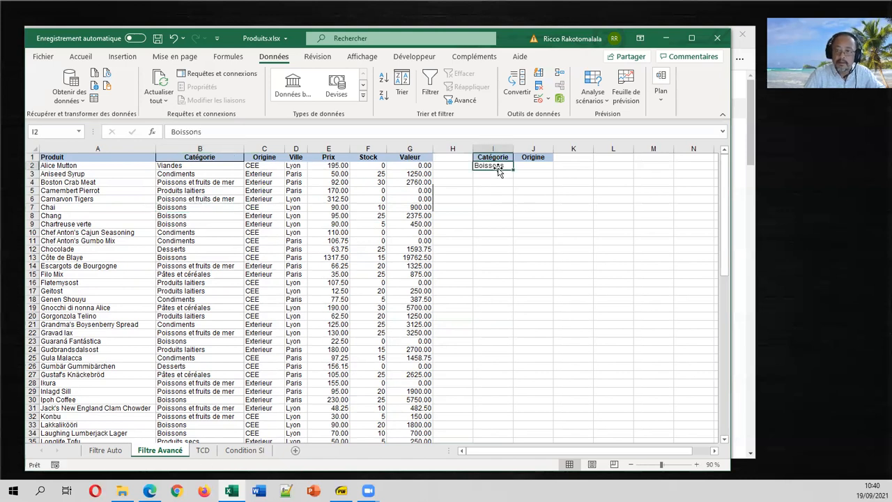
# Step: Copy a CEE value from the table into J2, under the Origine criteria header
pyautogui.click(264, 234)
pyautogui.hotkey('ctrl', 'c')
pyautogui.click(538, 166)
pyautogui.press('Return')
pyautogui.click(535, 207)
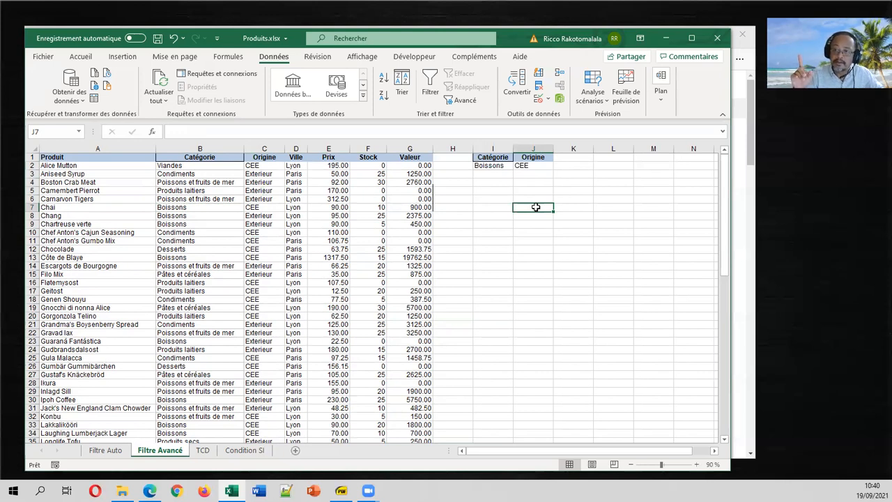
# Step: Move the CEE criterion down to J3 and back to J2, and widen the workbook window
pyautogui.click(533, 165)
pyautogui.moveTo(533, 170); pyautogui.dragTo(533, 174)
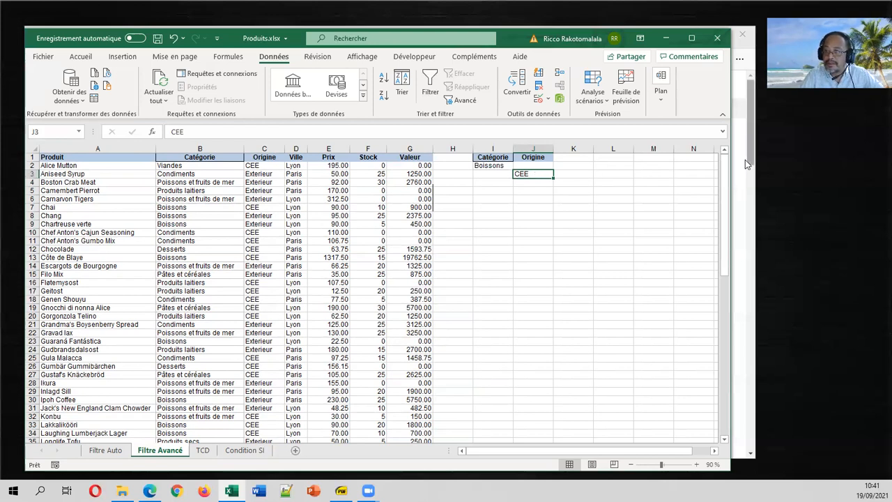
pyautogui.moveTo(735, 152); pyautogui.dragTo(771, 156)
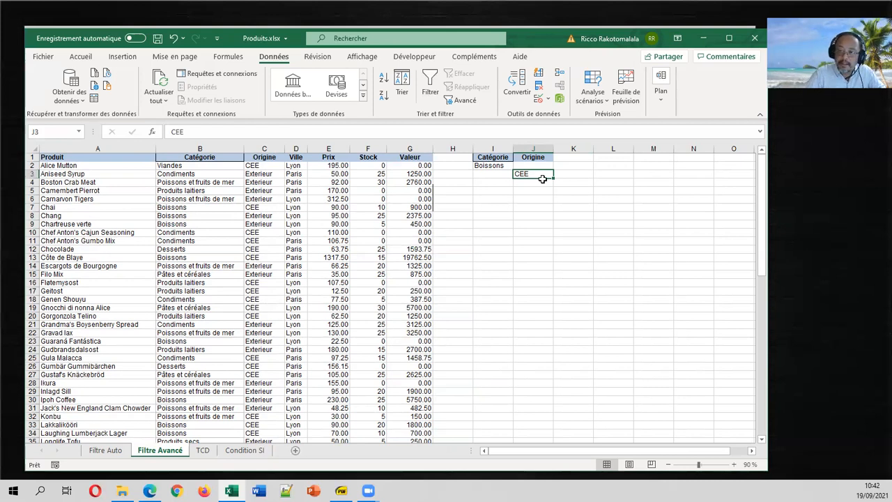
pyautogui.moveTo(542, 179); pyautogui.dragTo(541, 170)
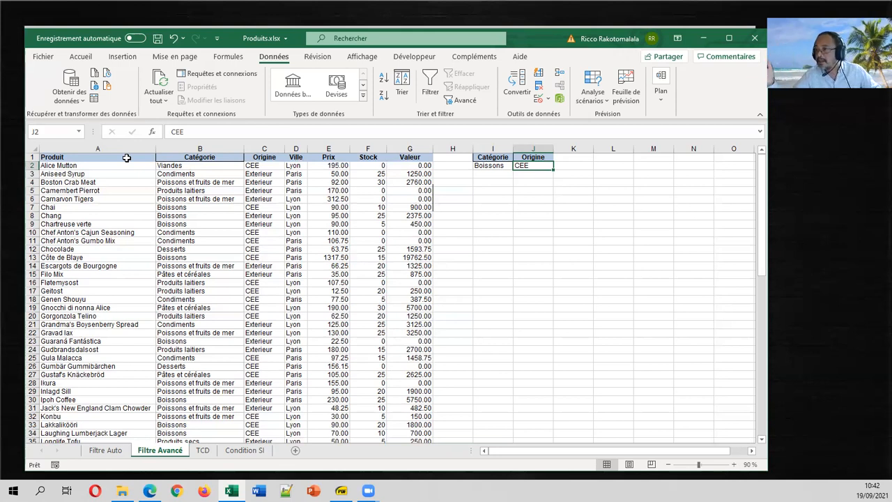
# Step: Copy the table headers Produit through Prix to the output area starting at M1
pyautogui.moveTo(126, 158); pyautogui.dragTo(410, 158)
pyautogui.hotkey('ctrl', 'c')
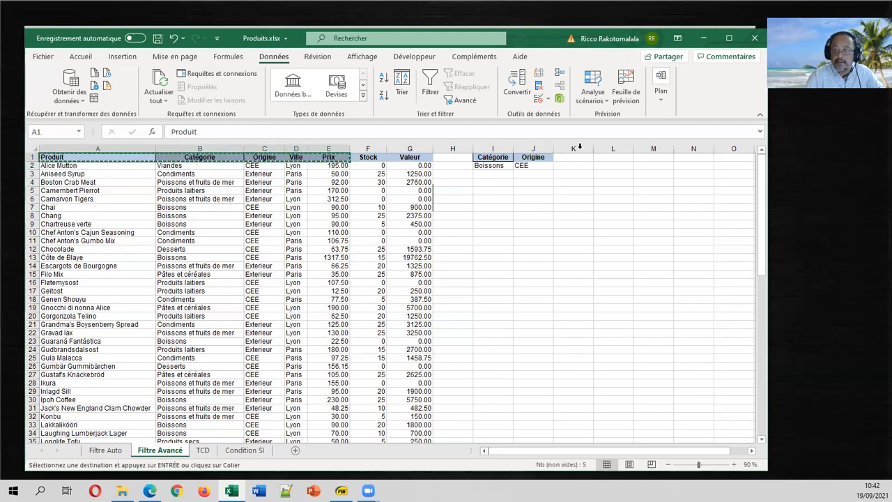
pyautogui.click(647, 157)
pyautogui.press('Return')
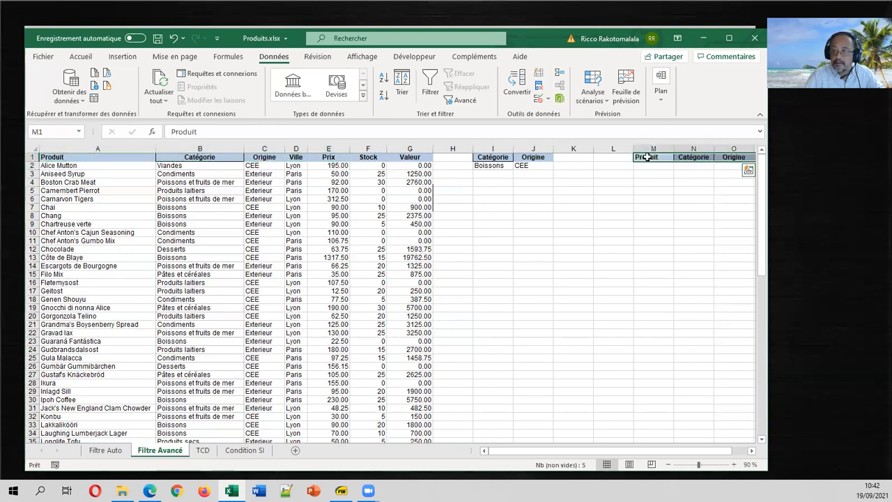
# Step: Narrow the Produit and Catégorie columns of the table and widen the workbook window to show the output headers through Prix
pyautogui.click(139, 149)
pyautogui.moveTo(174, 165); pyautogui.dragTo(174, 190)
pyautogui.moveTo(156, 150); pyautogui.dragTo(117, 149)
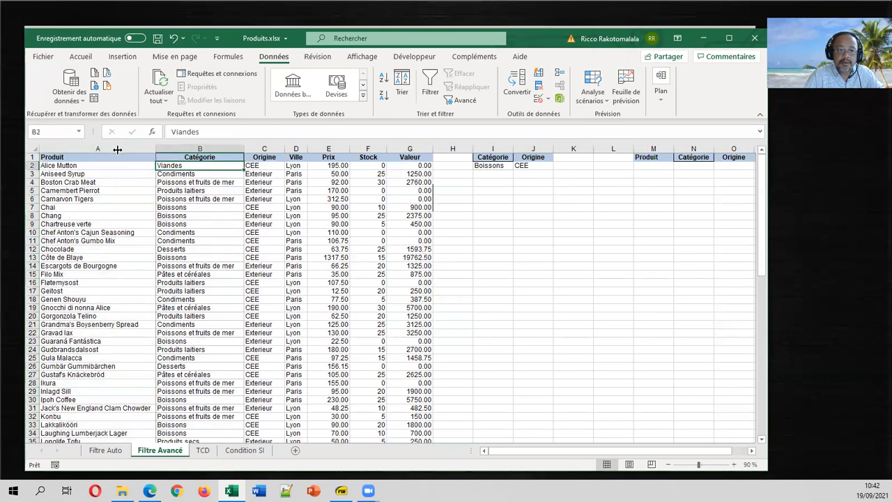
pyautogui.moveTo(204, 149); pyautogui.dragTo(180, 150)
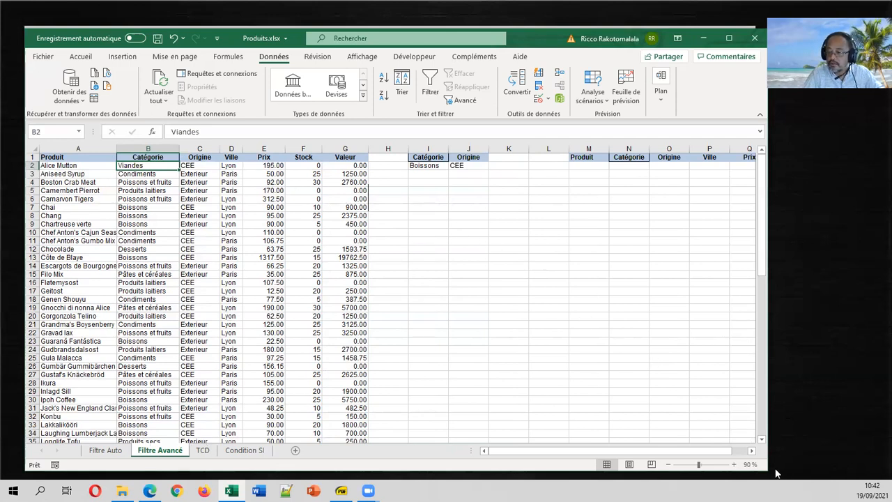
pyautogui.moveTo(765, 468); pyautogui.dragTo(789, 473)
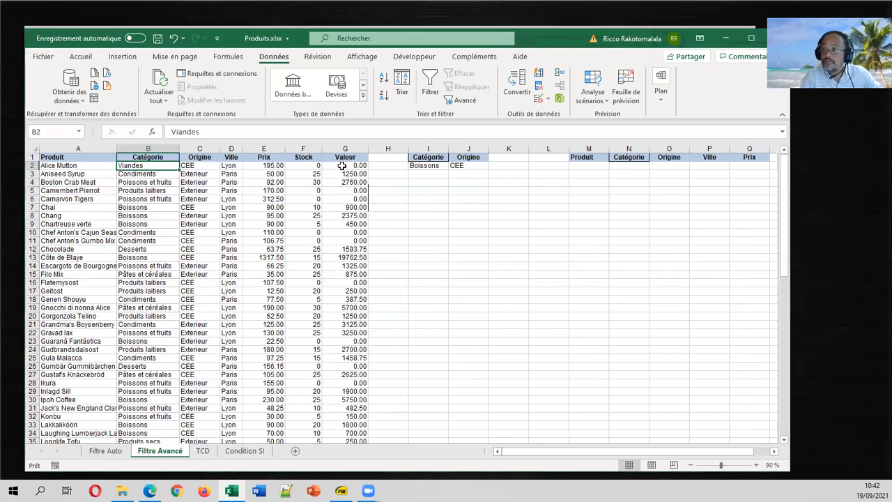
pyautogui.moveTo(306, 149); pyautogui.dragTo(329, 150)
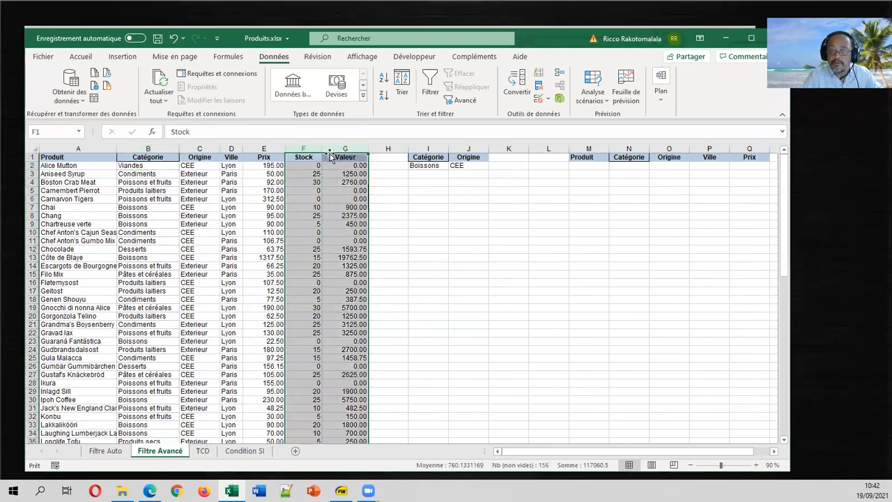
pyautogui.click(379, 177)
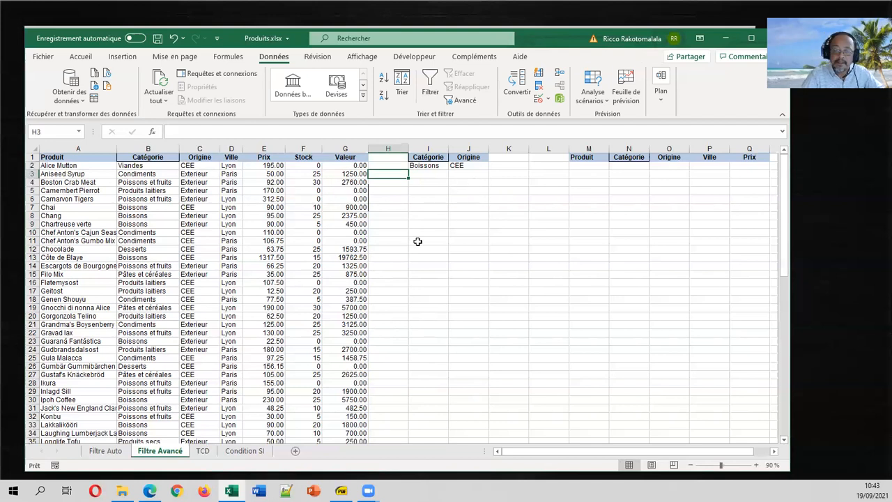
pyautogui.click(262, 200)
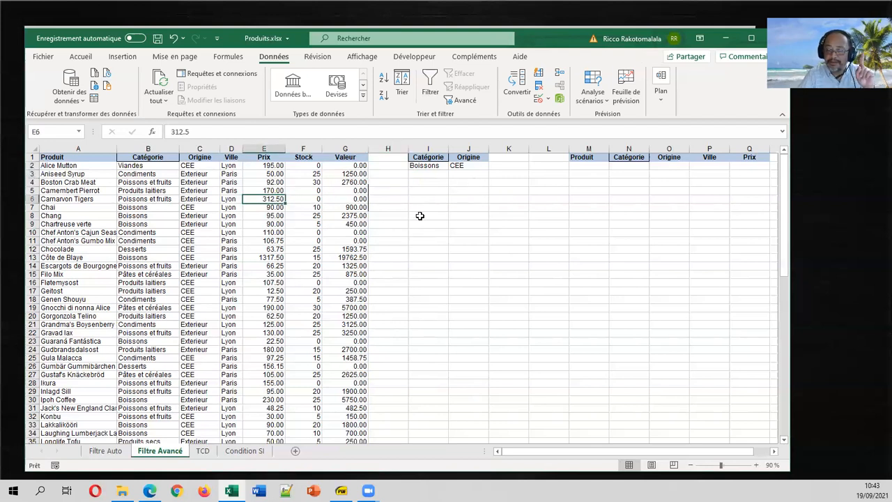
pyautogui.click(281, 176)
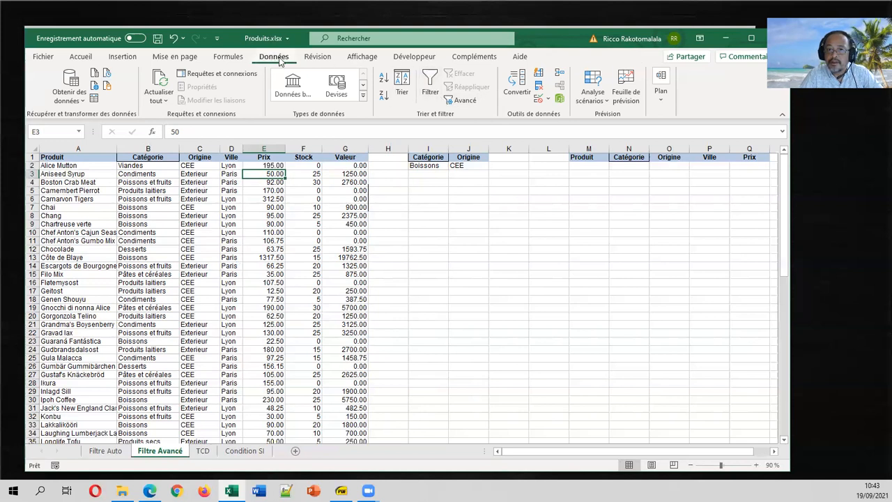
pyautogui.click(465, 101)
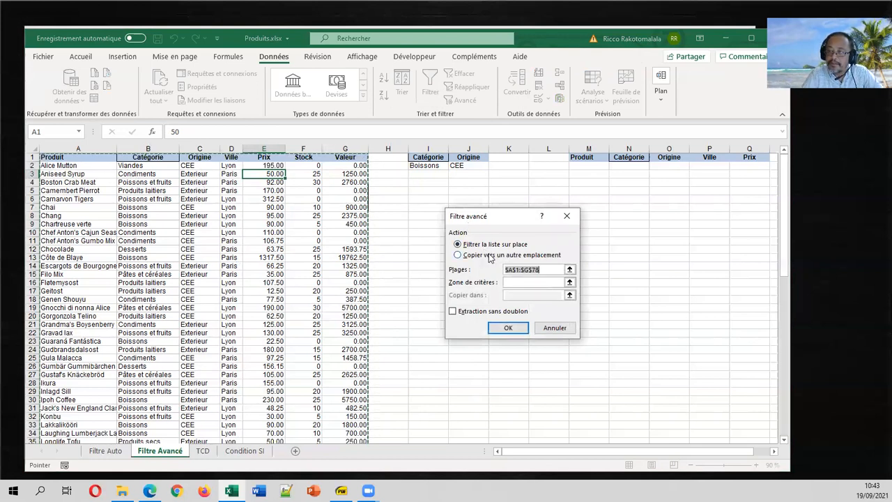
pyautogui.click(557, 328)
# Step: On the Filtre Auto sheet, filter the Catégorie column to show only Boissons
pyautogui.click(104, 451)
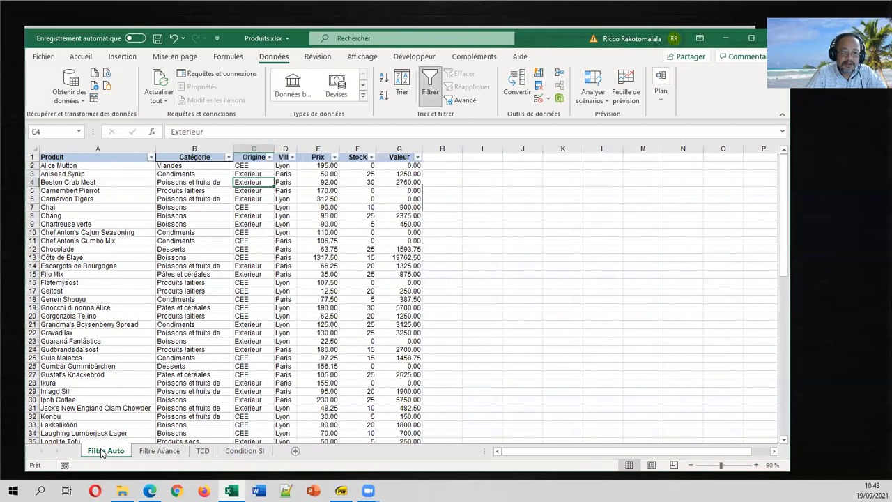
pyautogui.click(227, 158)
pyautogui.click(137, 288)
pyautogui.click(133, 299)
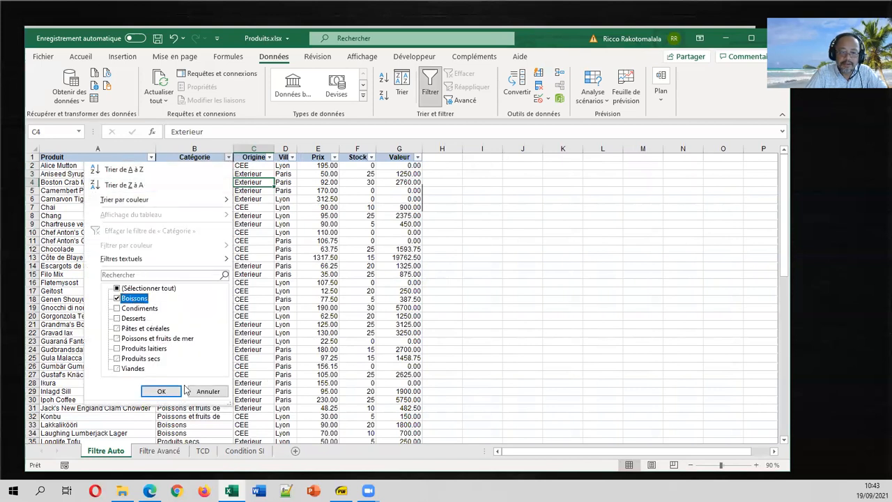
pyautogui.click(161, 391)
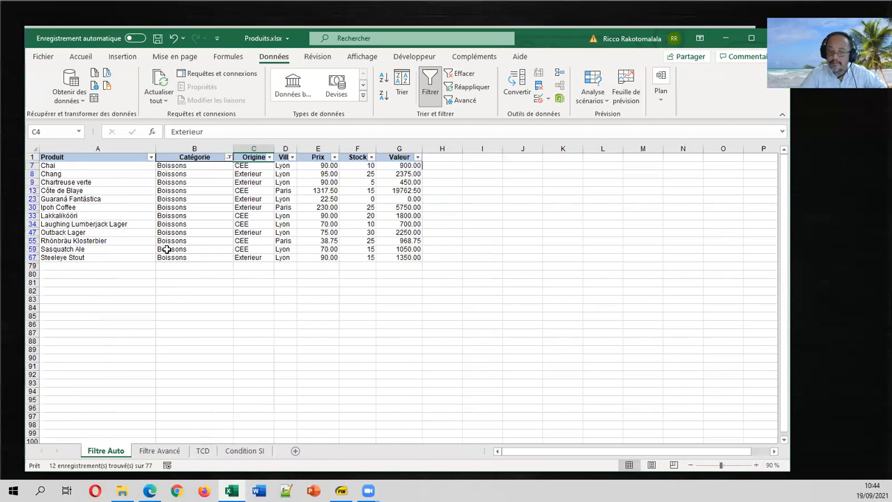
# Step: On the Filtre Avancé sheet, start an advanced filter of the product table that copies to another location, with I1:J2 as criteria range
pyautogui.click(159, 451)
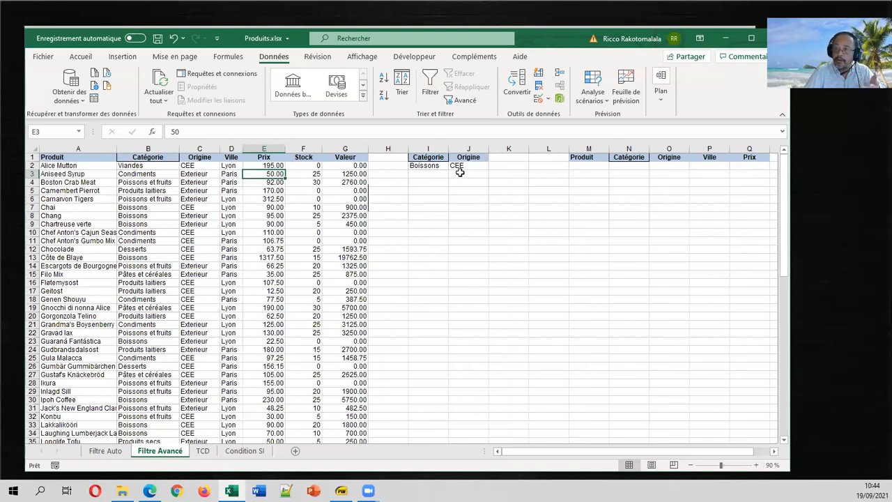
pyautogui.click(307, 182)
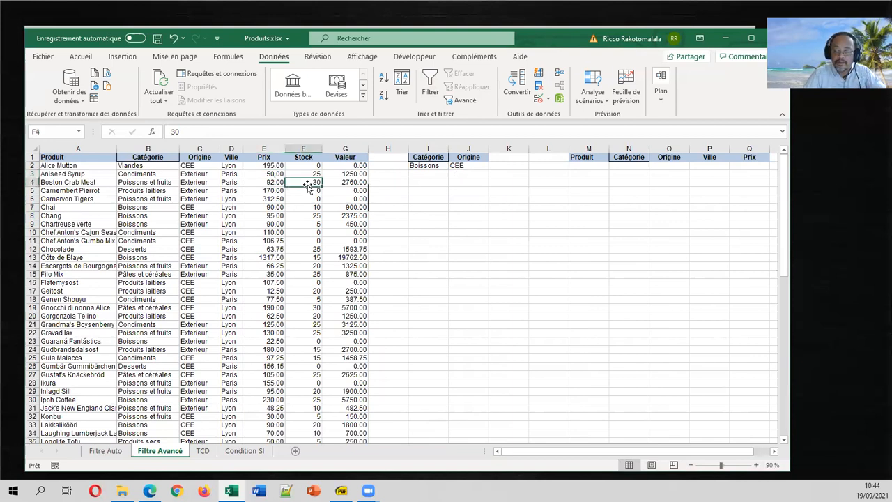
pyautogui.click(461, 100)
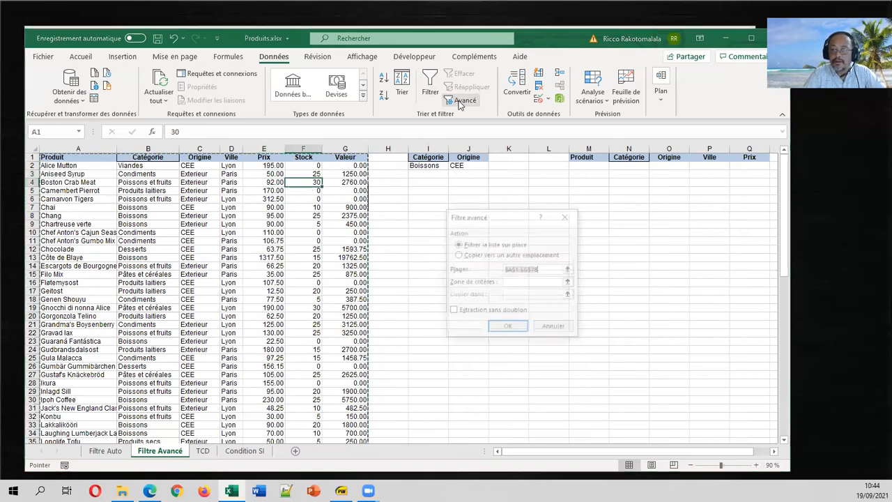
pyautogui.click(511, 256)
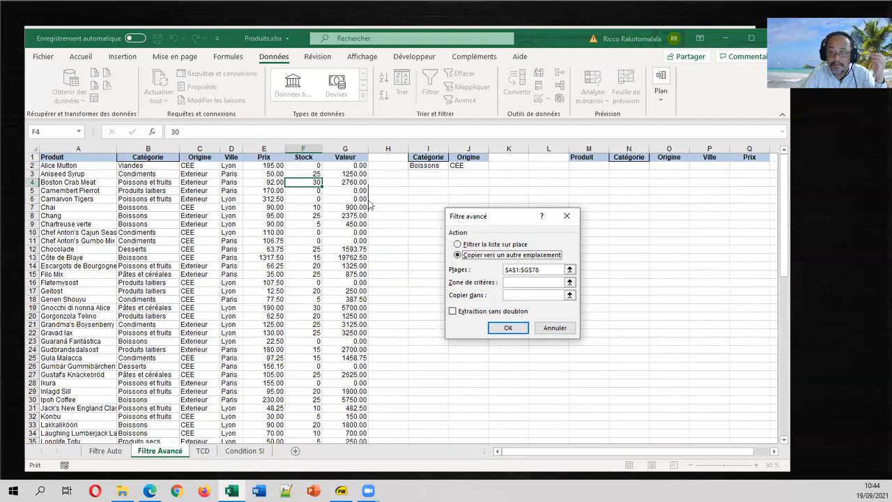
pyautogui.click(527, 282)
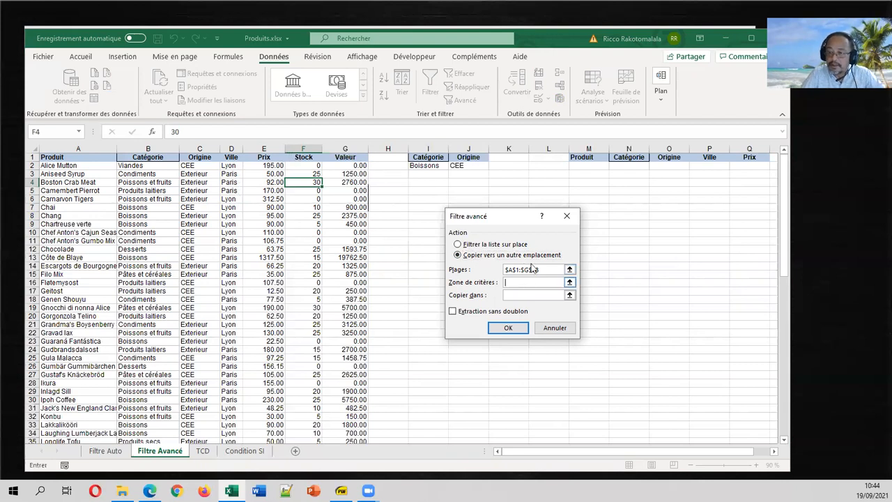
pyautogui.moveTo(517, 221); pyautogui.dragTo(562, 280)
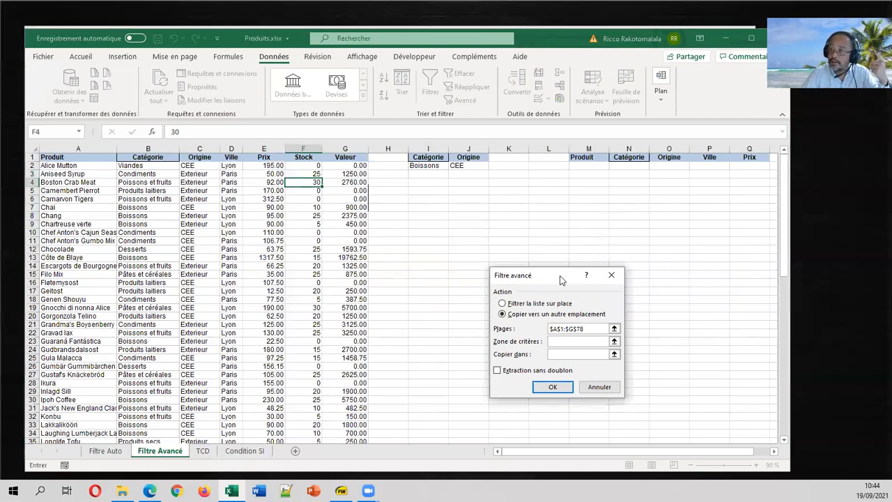
pyautogui.moveTo(428, 157); pyautogui.dragTo(465, 167)
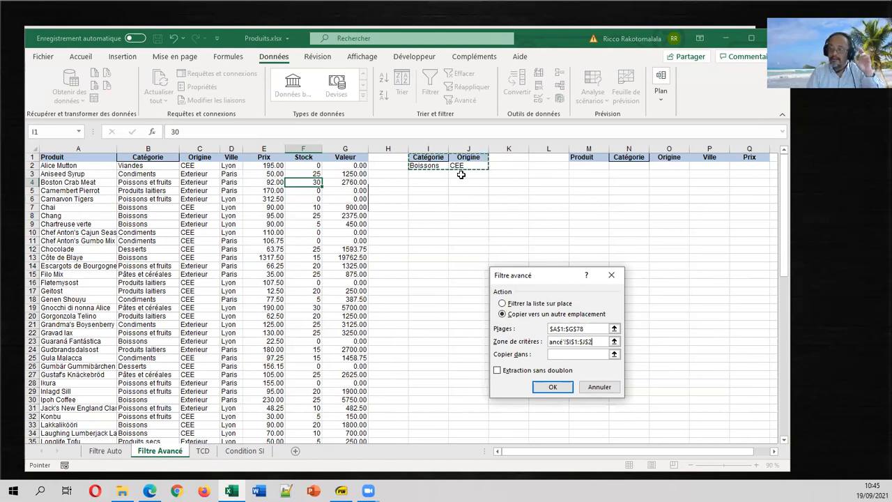
# Step: Set the advanced filter's output range to M1:Q1, enable extraction without duplicates, and run the filter
pyautogui.click(614, 353)
pyautogui.moveTo(589, 157); pyautogui.dragTo(748, 156)
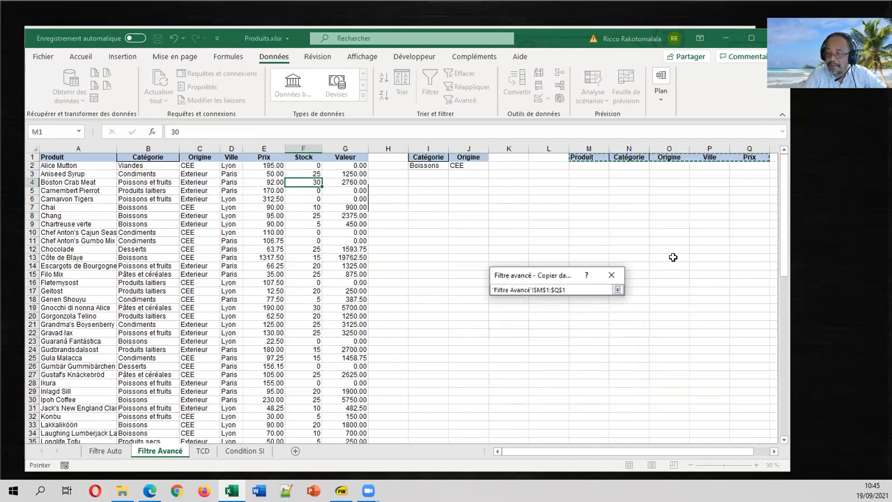
pyautogui.click(617, 289)
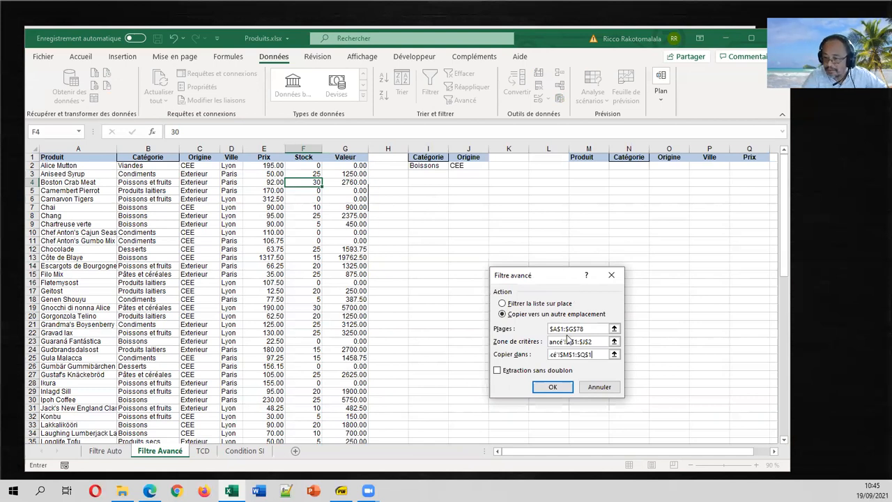
pyautogui.click(515, 373)
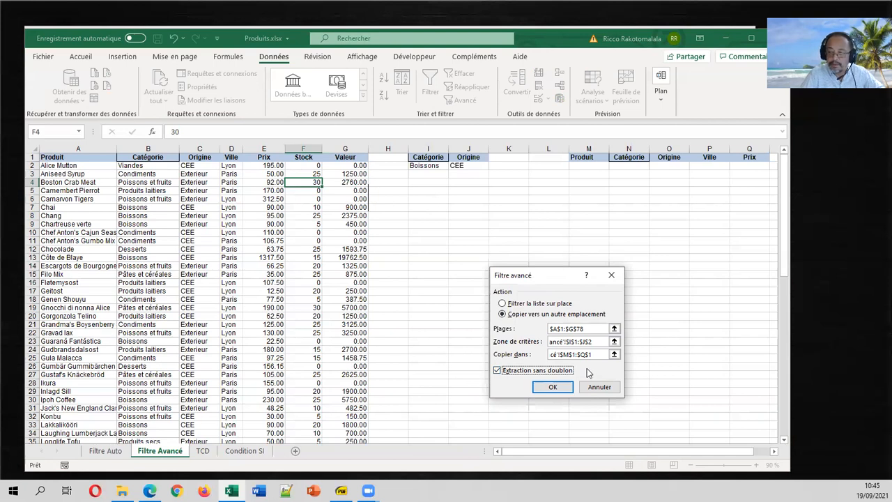
pyautogui.click(550, 387)
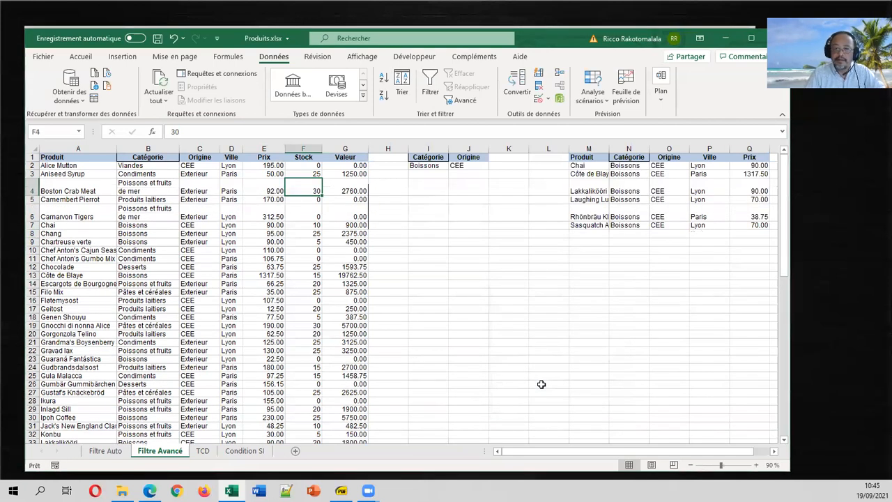
# Step: Widen columns B and M, auto-fit all row heights, and enlarge the workbook window to show the extracted rows through Prix
pyautogui.moveTo(179, 148); pyautogui.dragTo(215, 149)
pyautogui.click(32, 150)
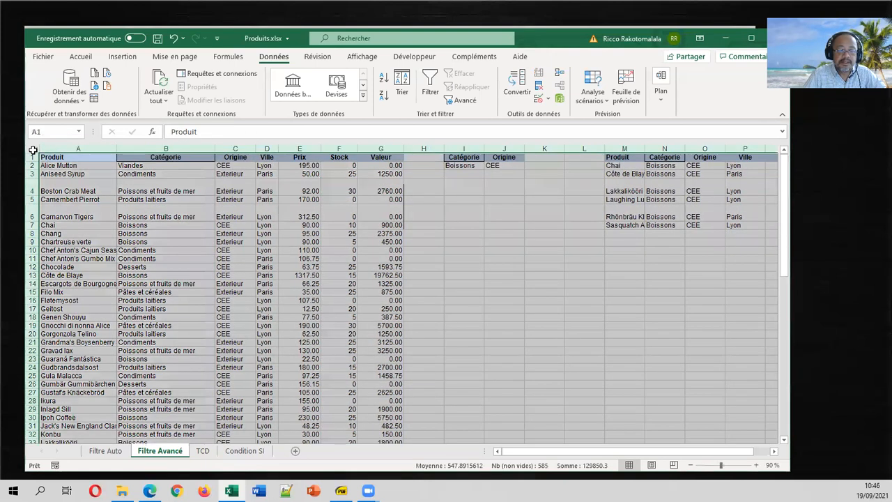
pyautogui.doubleClick(31, 161)
pyautogui.click(632, 206)
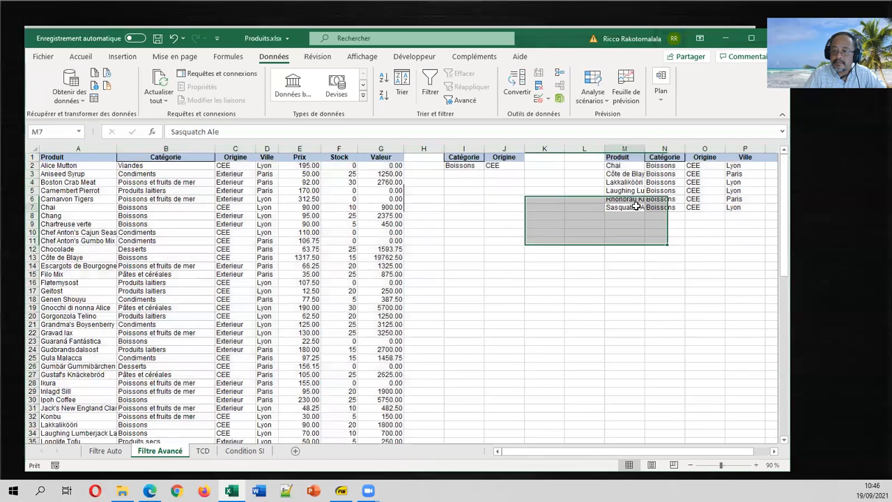
pyautogui.moveTo(642, 160); pyautogui.dragTo(680, 157)
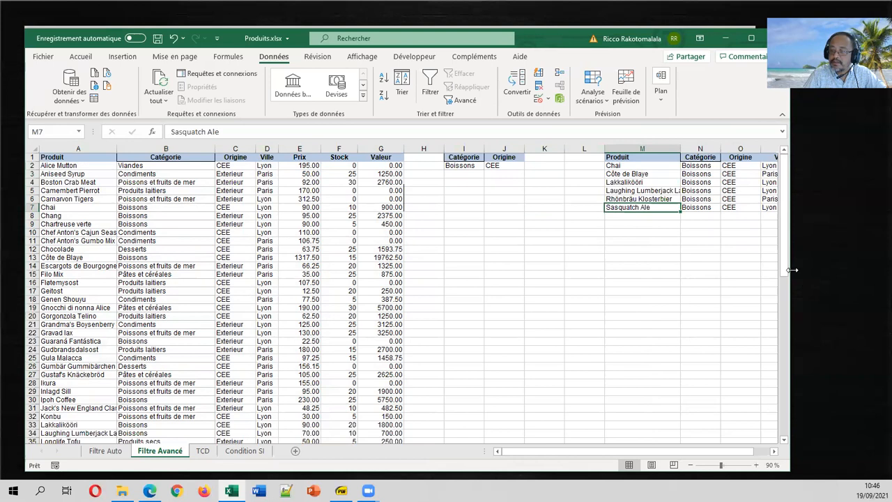
pyautogui.moveTo(792, 270); pyautogui.dragTo(865, 275)
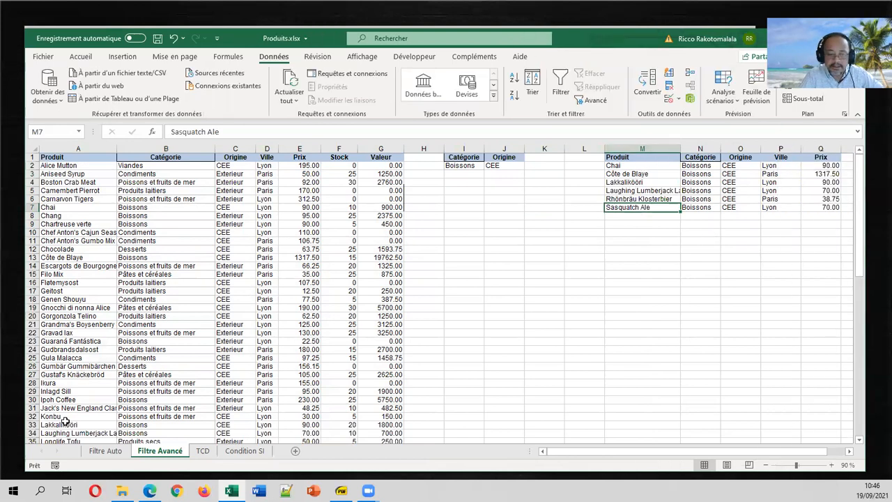
# Step: On the Filtre Auto sheet, additionally filter the Origine column to CEE only, and return to the Filtre Avancé sheet
pyautogui.click(104, 451)
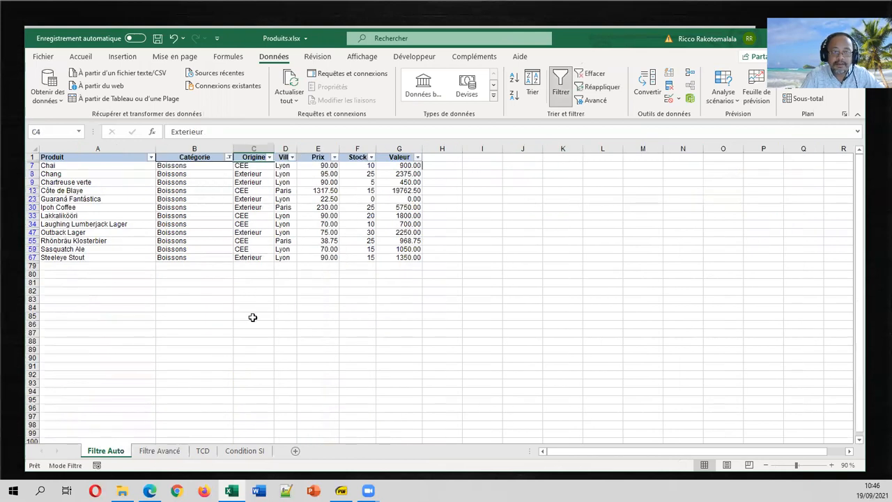
pyautogui.click(269, 157)
pyautogui.click(158, 288)
pyautogui.click(159, 297)
pyautogui.click(202, 392)
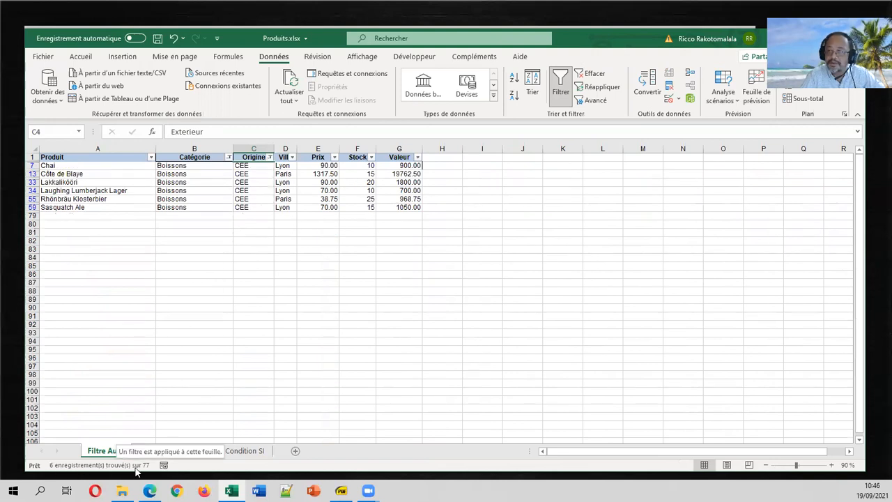
pyautogui.click(178, 451)
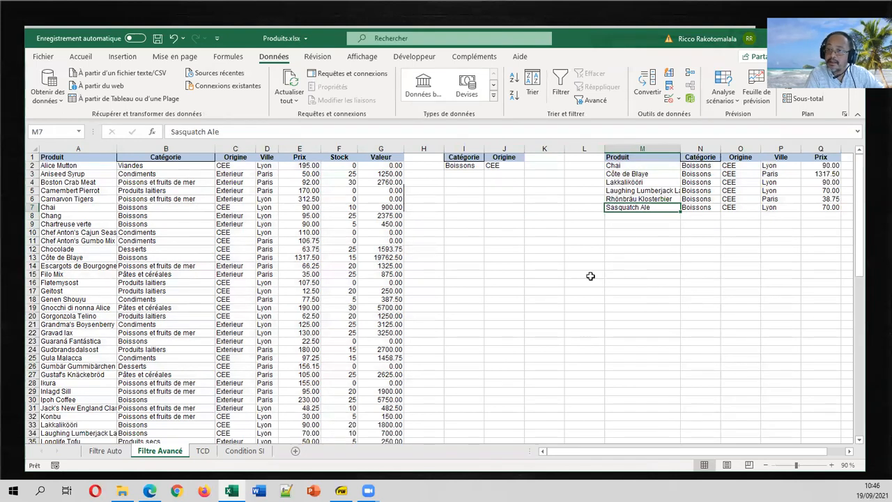
# Step: Switch to the Edge browser and examine the comparison operators section of Microsoft's support page on filtering with advanced criteria
pyautogui.click(149, 490)
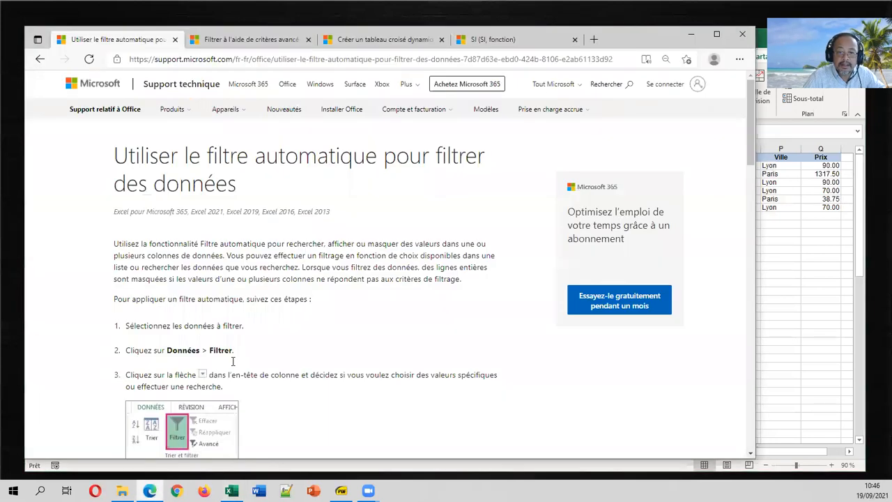
pyautogui.click(249, 36)
pyautogui.scroll(-10, 418, 259)
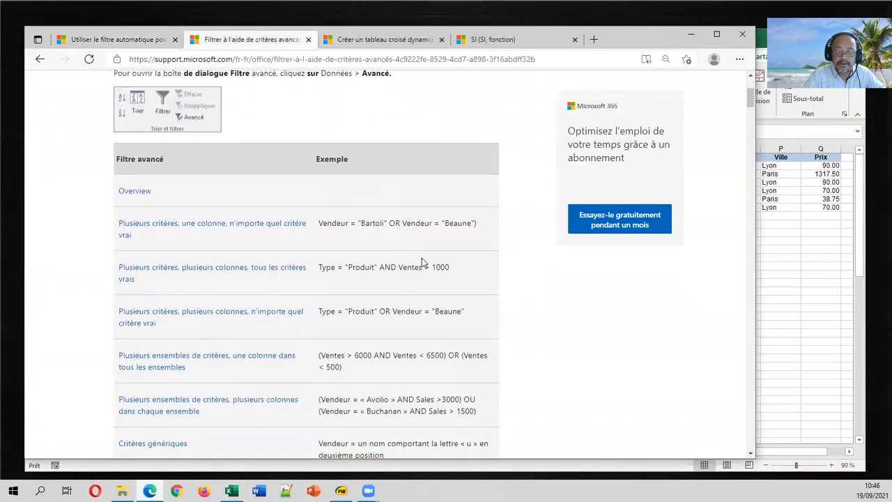
pyautogui.scroll(-8, 481, 265)
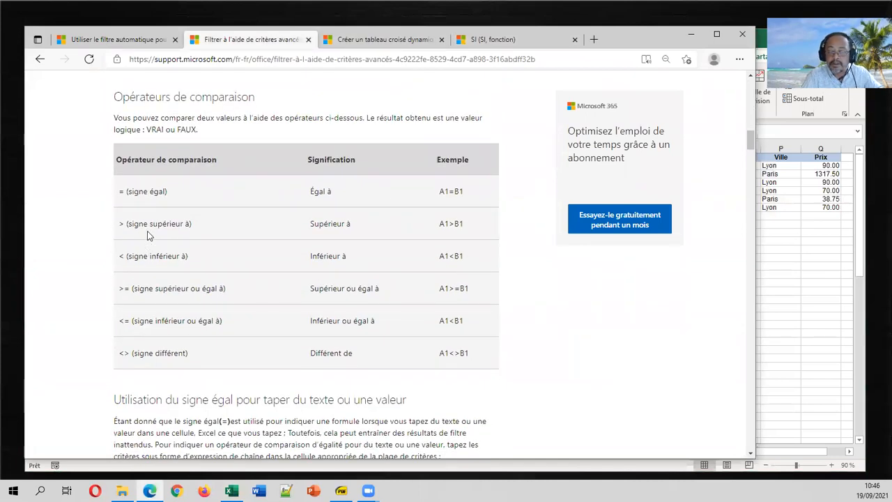
# Step: Switch back to Excel and copy the table's Prix header into K1, beside the Origine criteria header
pyautogui.click(863, 301)
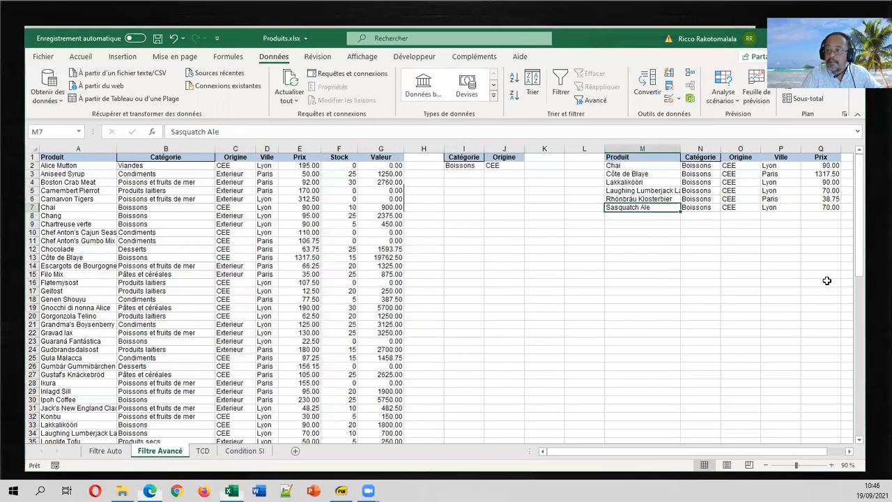
pyautogui.click(313, 159)
pyautogui.hotkey('ctrl', 'c')
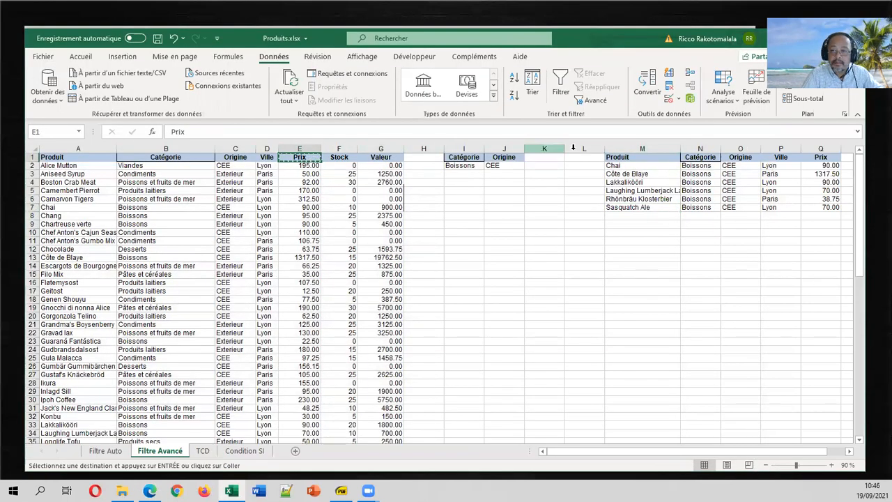
pyautogui.click(541, 159)
pyautogui.press('Return')
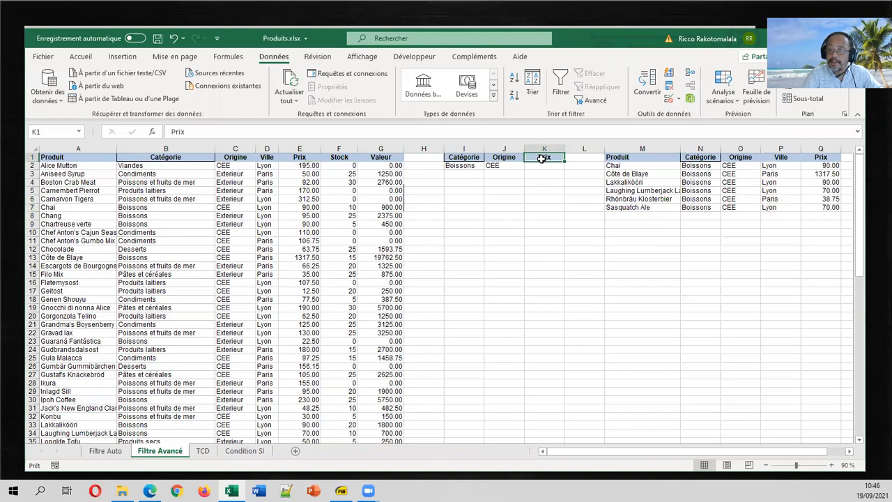
# Step: Enter >100 as the Prix criterion in K2 and highlight the extended criteria block I1:K2
pyautogui.write('>100')
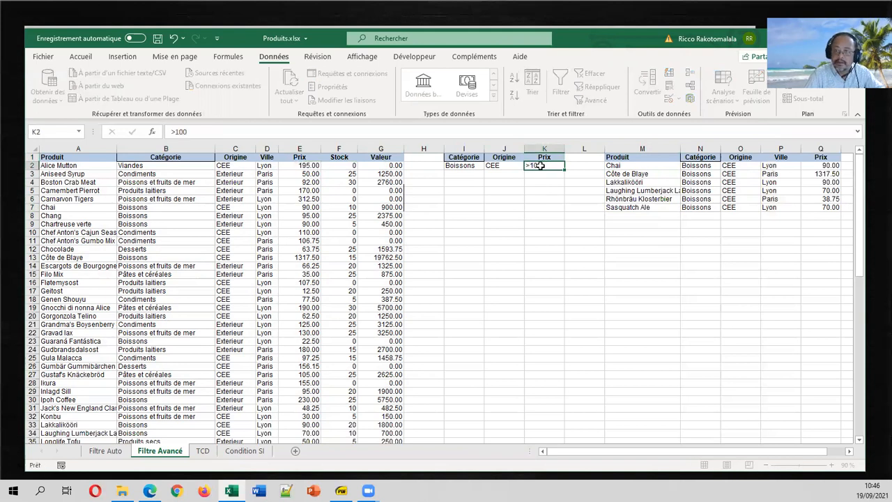
pyautogui.press('Return')
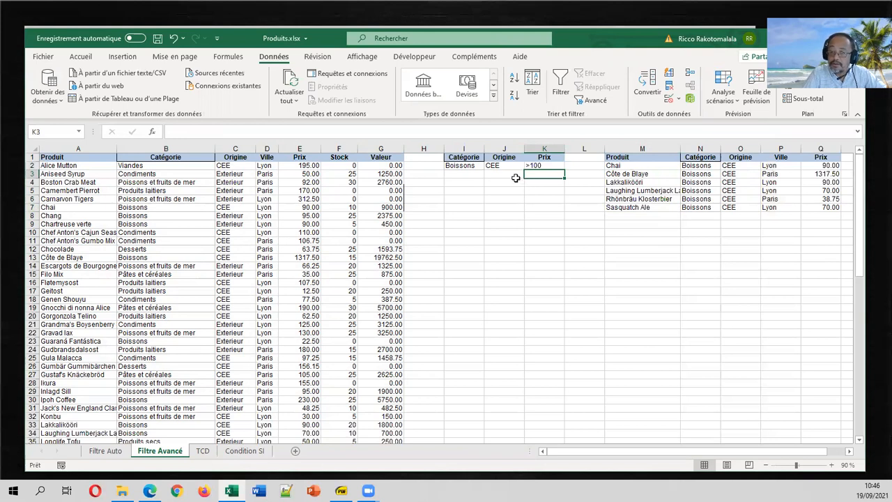
pyautogui.moveTo(479, 156); pyautogui.dragTo(531, 166)
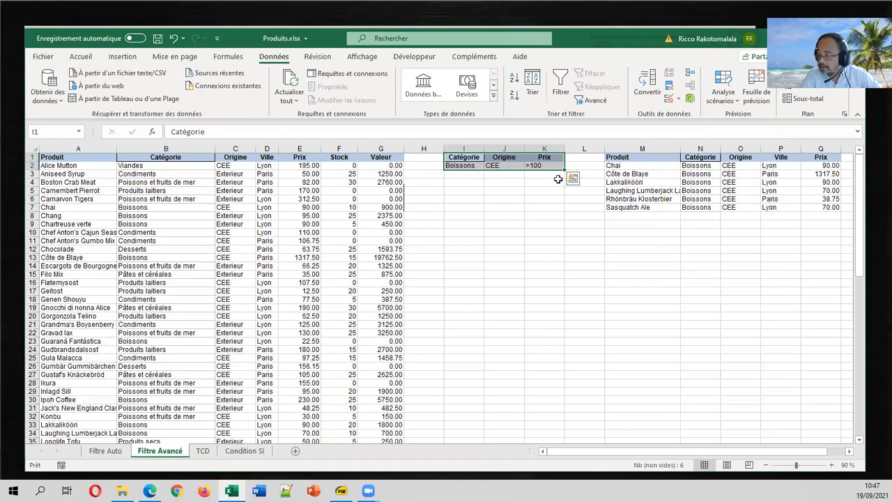
pyautogui.click(464, 199)
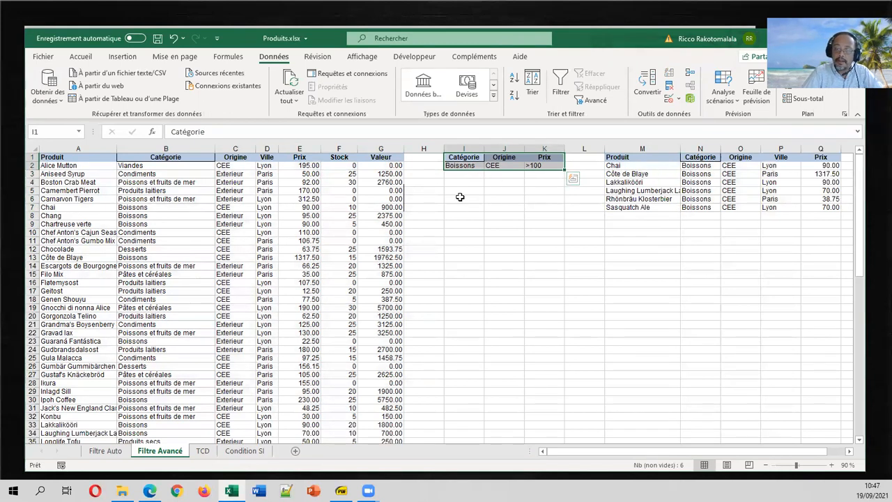
# Step: Run the advanced filter on the product table with criteria range I1:K2, copying the matching rows under the headers M1:Q1
pyautogui.click(400, 190)
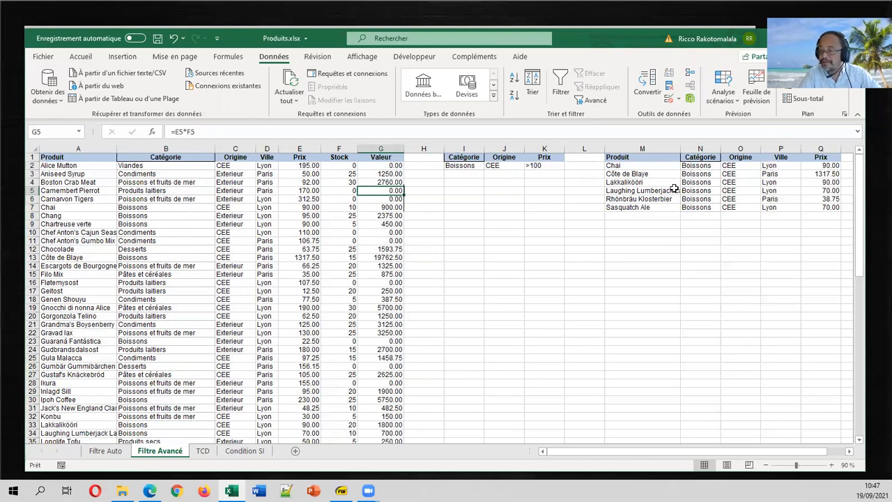
pyautogui.click(591, 101)
pyautogui.click(547, 313)
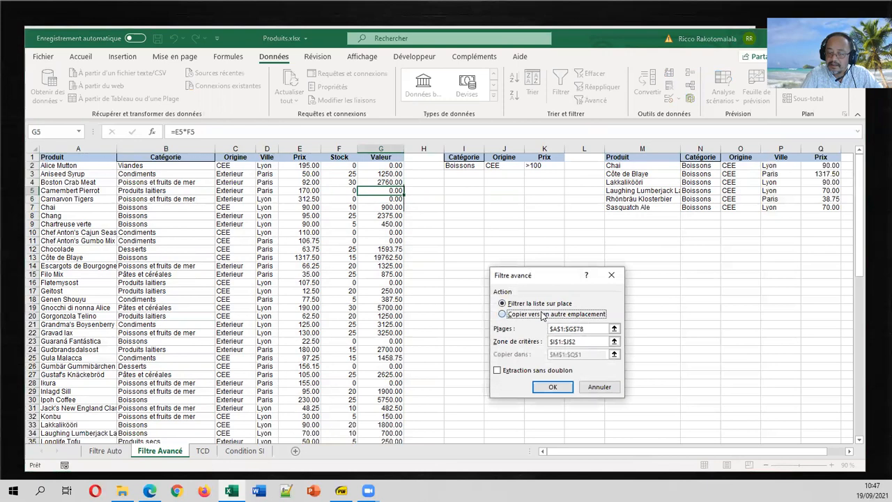
pyautogui.click(613, 340)
pyautogui.moveTo(485, 158); pyautogui.dragTo(534, 165)
pyautogui.click(617, 290)
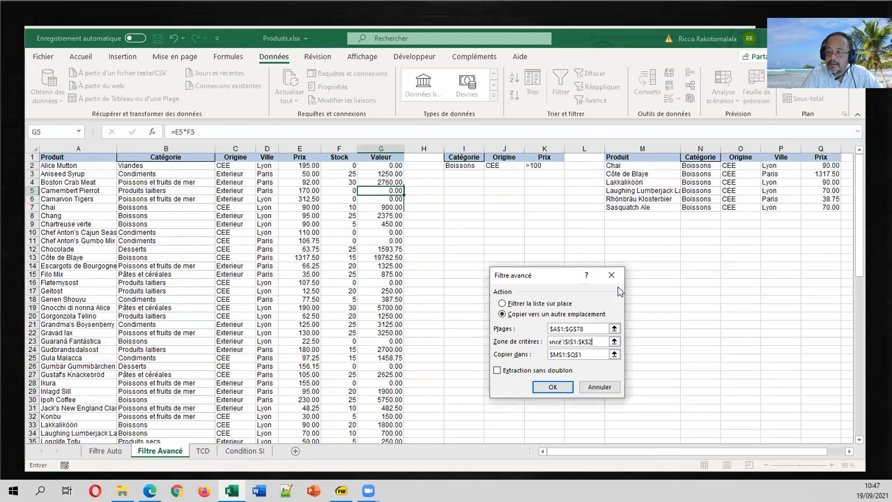
pyautogui.click(614, 354)
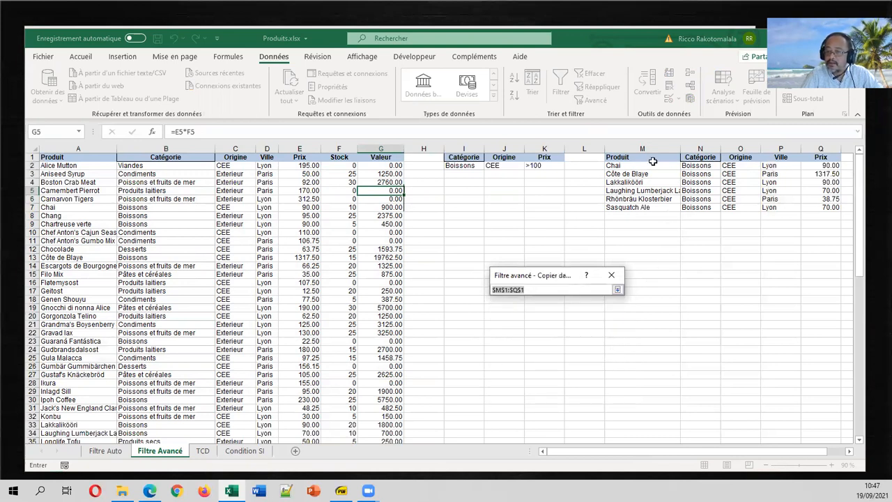
pyautogui.click(617, 289)
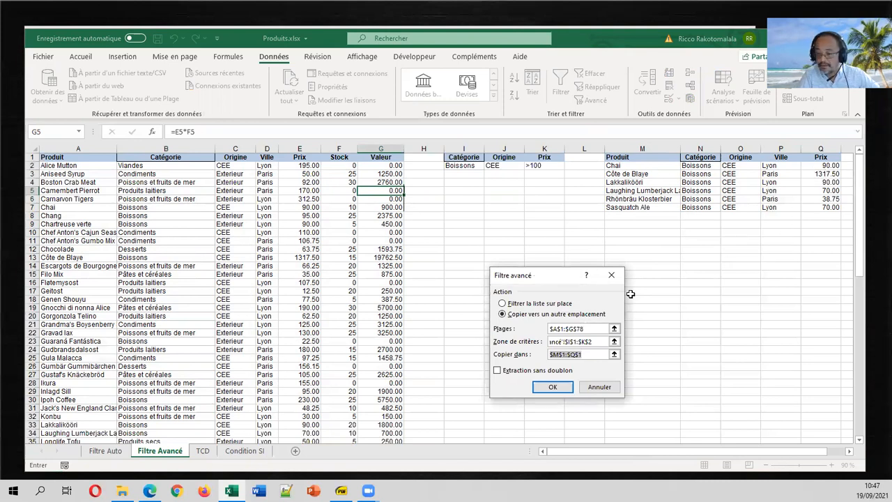
pyautogui.click(555, 385)
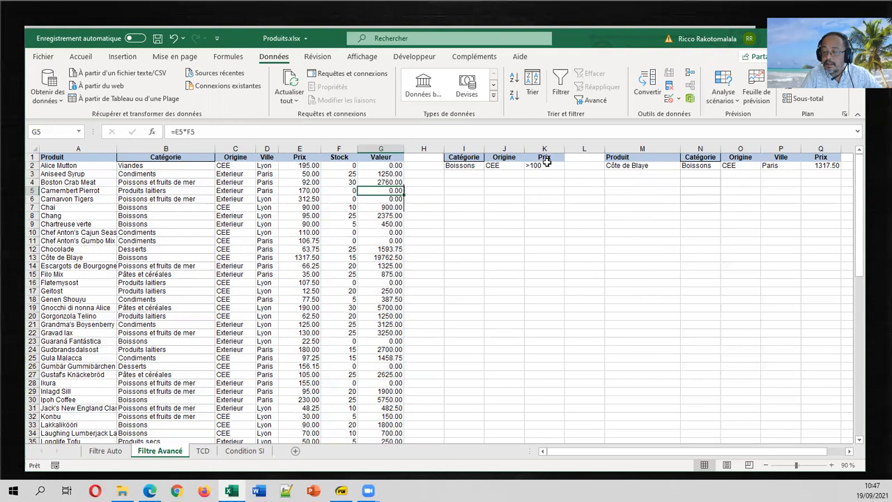
# Step: Copy the criteria block I1:K2 to I20, beside the middle rows of the product table
pyautogui.moveTo(477, 156); pyautogui.dragTo(535, 166)
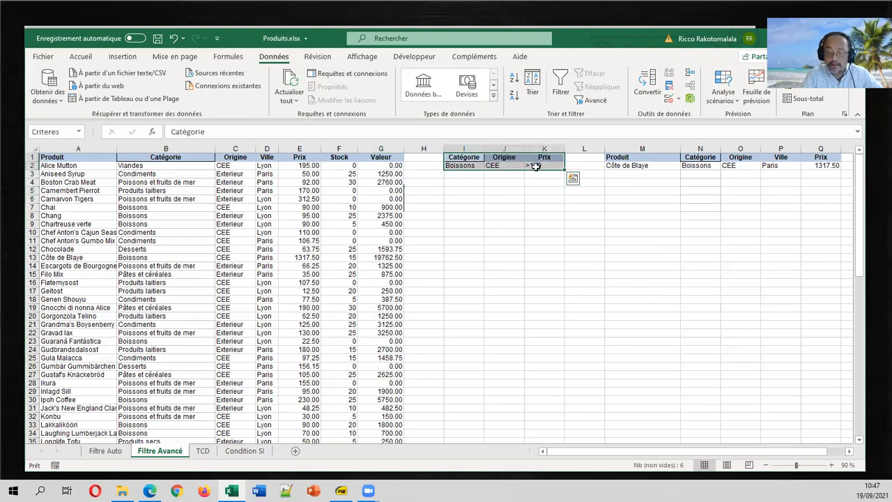
pyautogui.hotkey('ctrl', 'c')
pyautogui.click(473, 316)
pyautogui.press('Return')
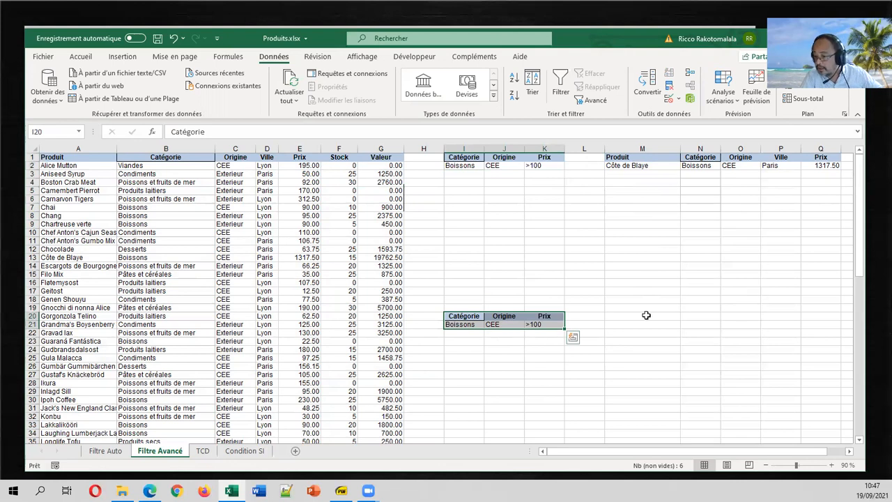
pyautogui.scroll(-17, 495, 408)
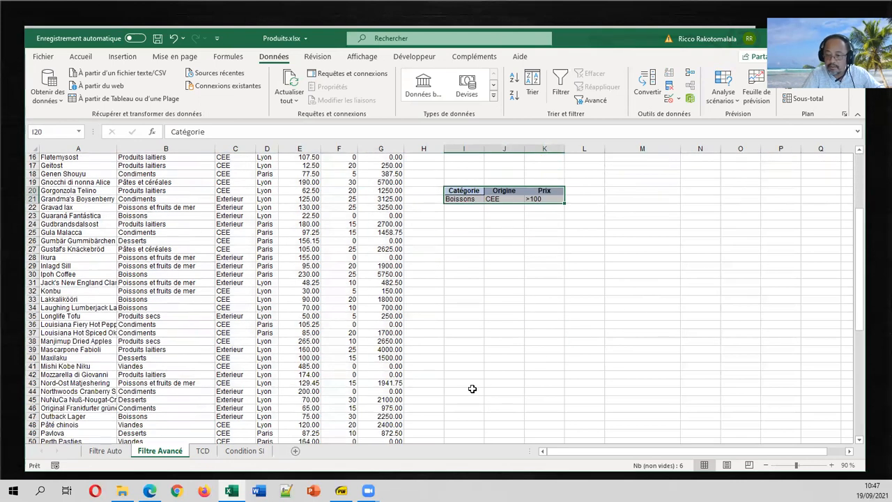
pyautogui.scroll(-5, 550, 355)
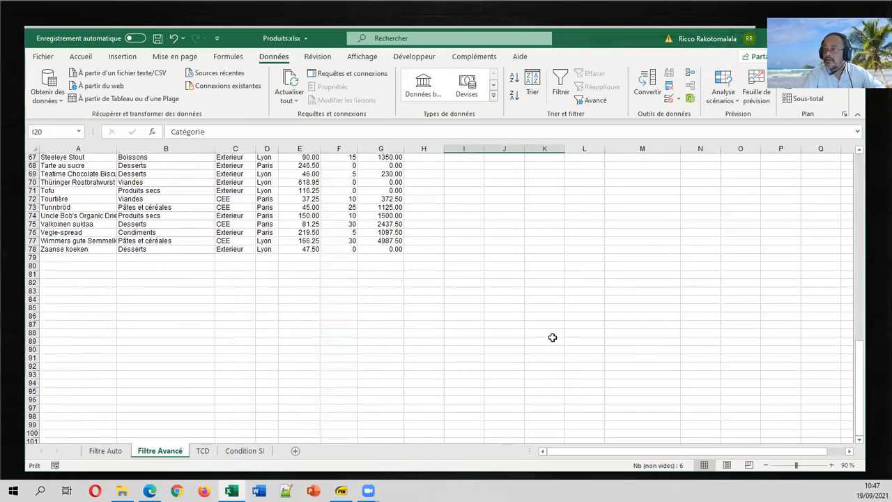
pyautogui.scroll(20, 552, 338)
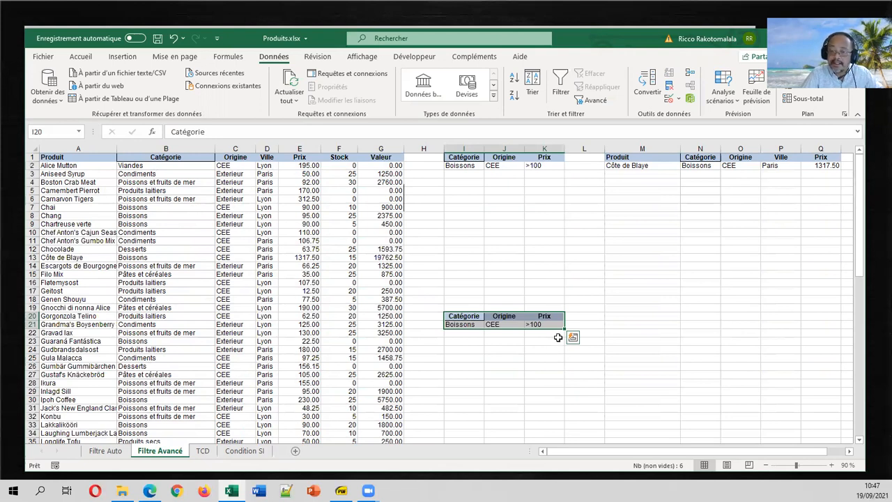
# Step: Clear the contents of the copied criteria block I20:K21 and remove its fill colour
pyautogui.press('Delete')
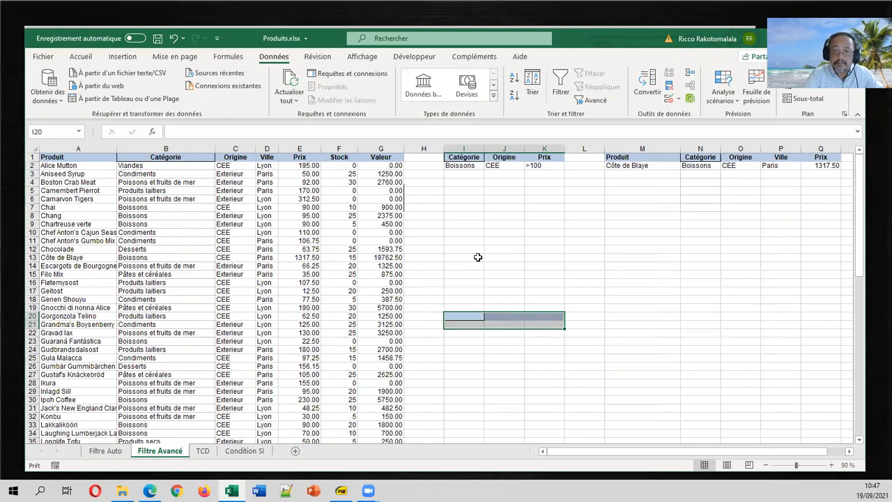
pyautogui.click(88, 63)
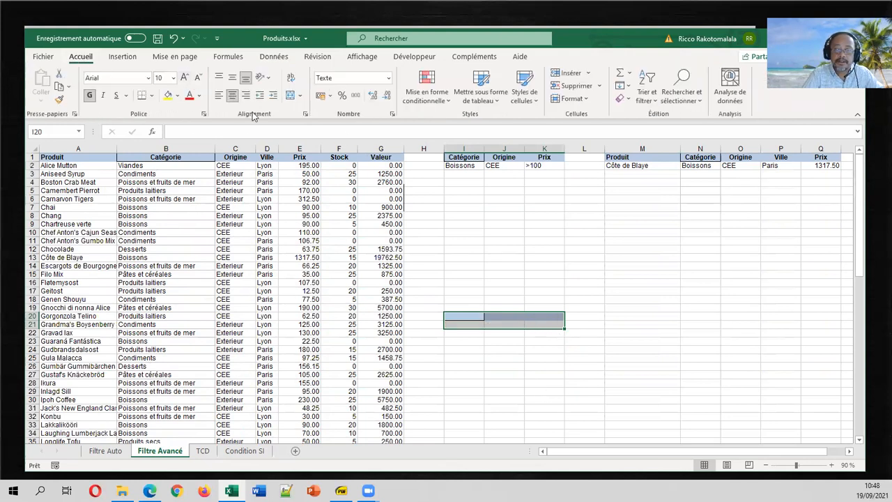
pyautogui.click(177, 95)
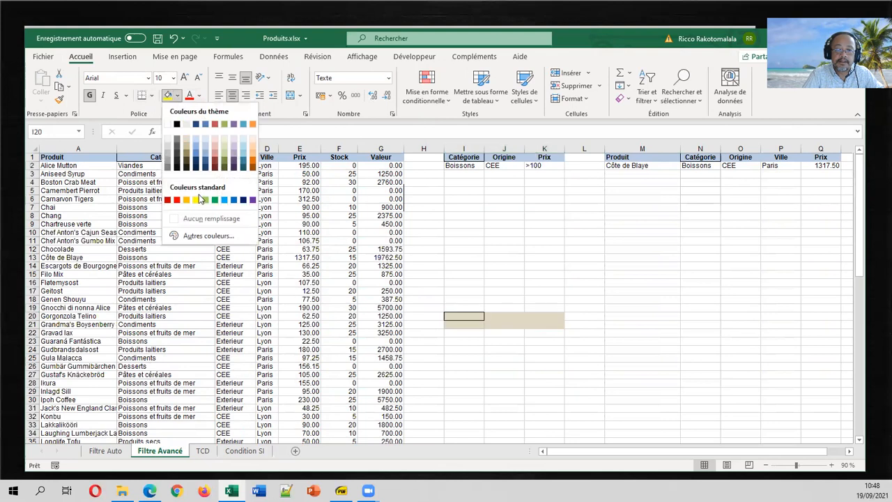
pyautogui.click(209, 219)
pyautogui.click(507, 252)
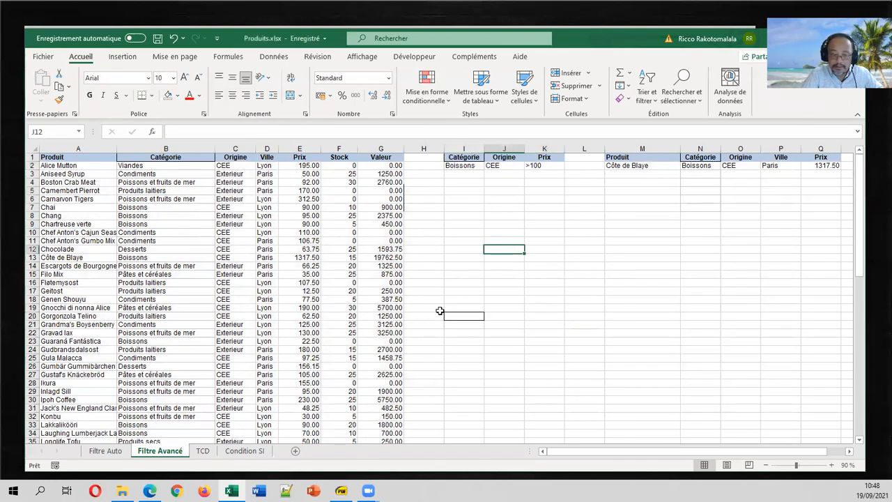
pyautogui.click(203, 452)
pyautogui.click(160, 451)
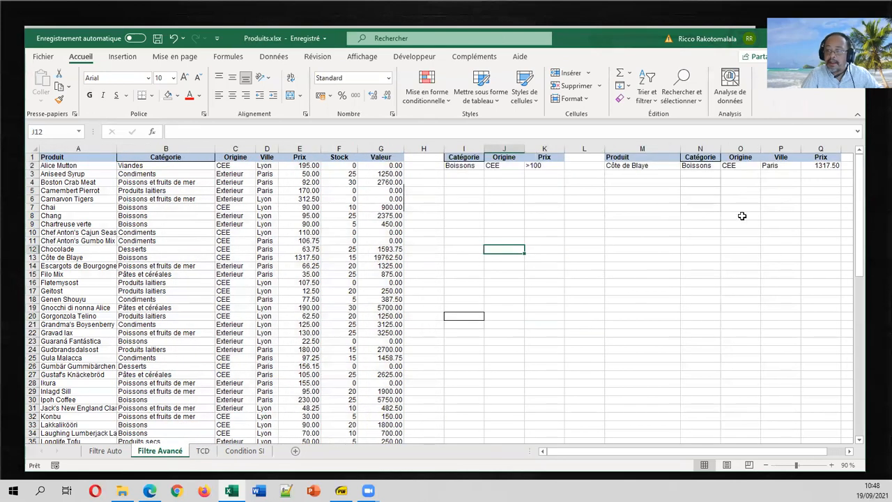
# Step: Delete column K containing the Prix criterion from the Filtre Avancé sheet
pyautogui.click(544, 149)
pyautogui.rightClick(544, 152)
pyautogui.click(582, 260)
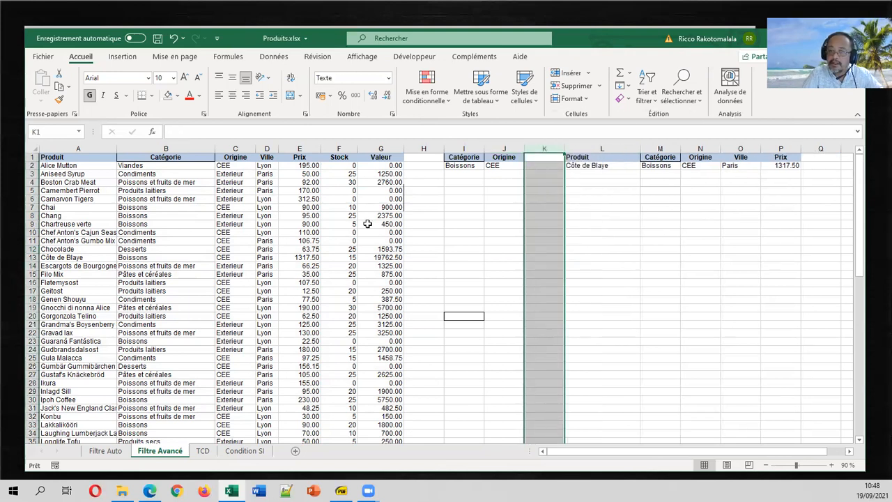
# Step: Rerun the advanced filter with criteria I1:J2, copying the matching rows under the headers L1:P1, and highlight the extracted Prix values
pyautogui.click(353, 223)
pyautogui.click(273, 56)
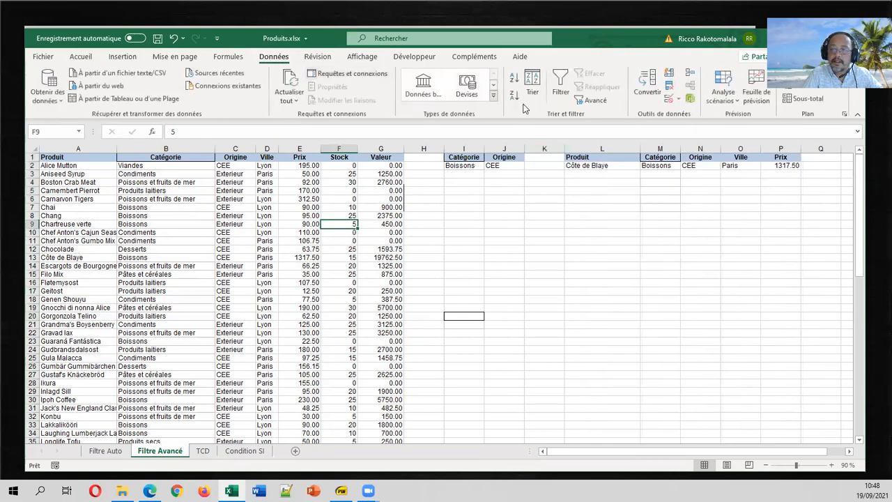
pyautogui.click(593, 99)
pyautogui.click(613, 341)
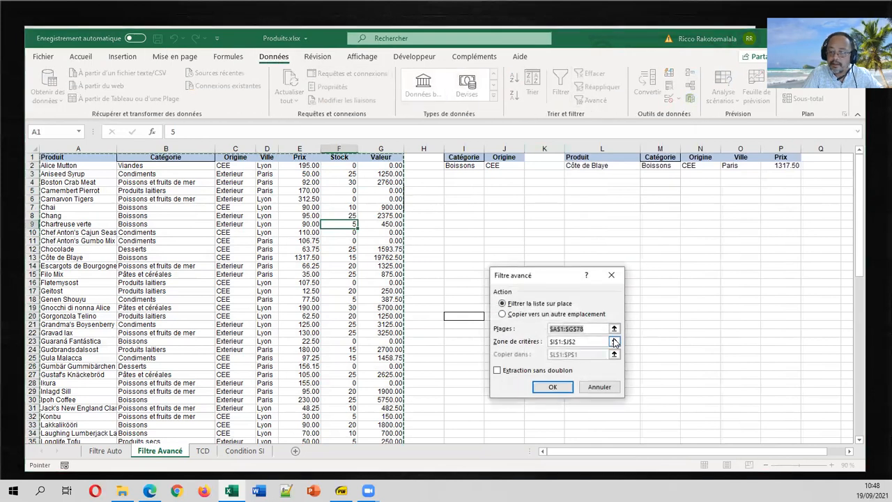
pyautogui.click(616, 291)
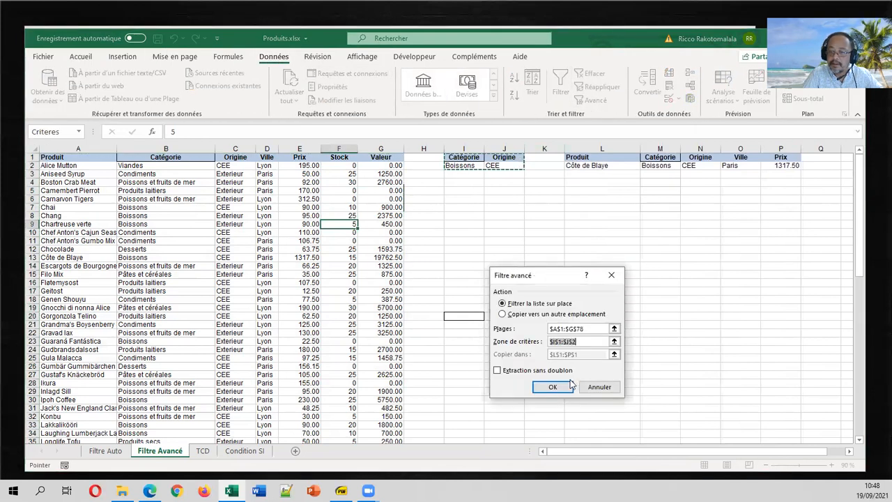
pyautogui.click(615, 356)
pyautogui.click(501, 313)
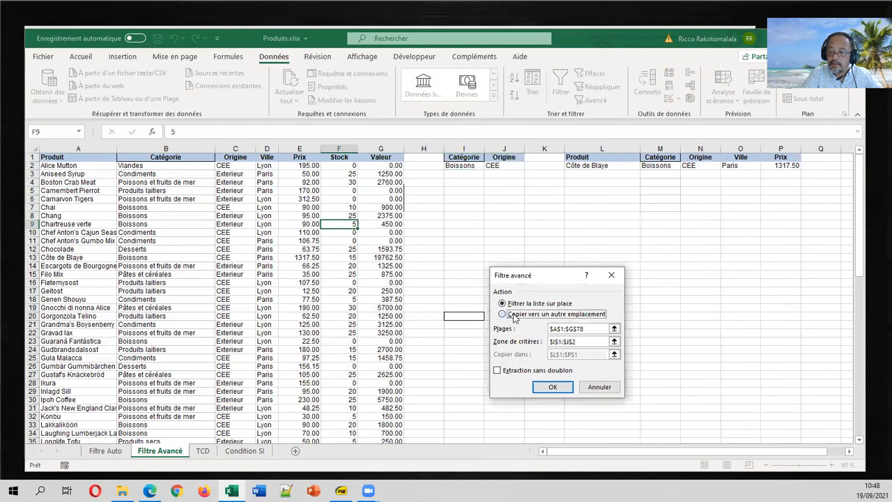
pyautogui.click(614, 354)
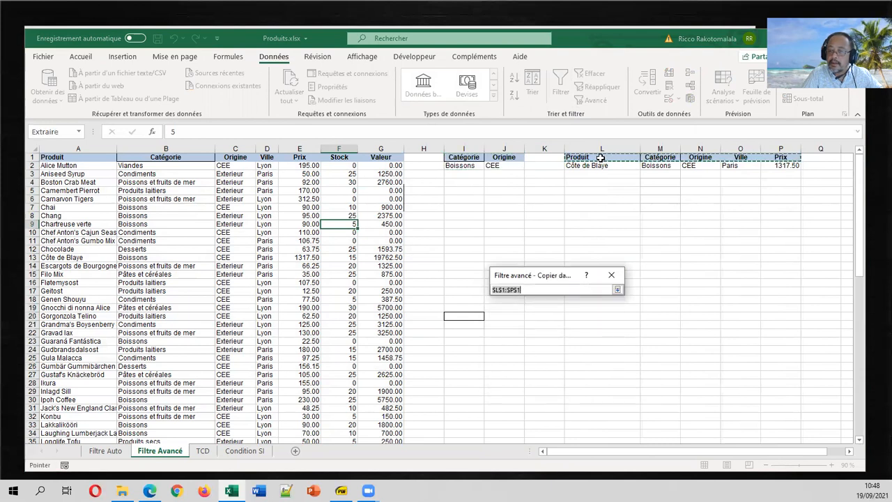
pyautogui.moveTo(599, 158); pyautogui.dragTo(777, 159)
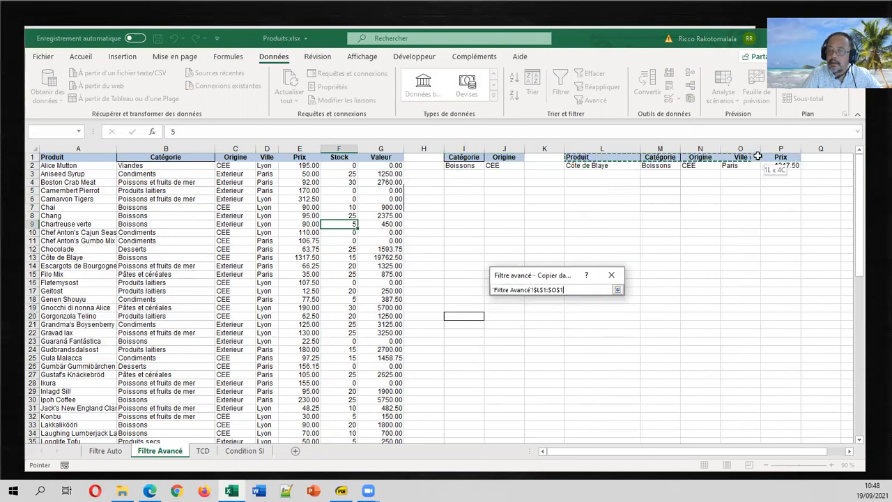
pyautogui.click(617, 289)
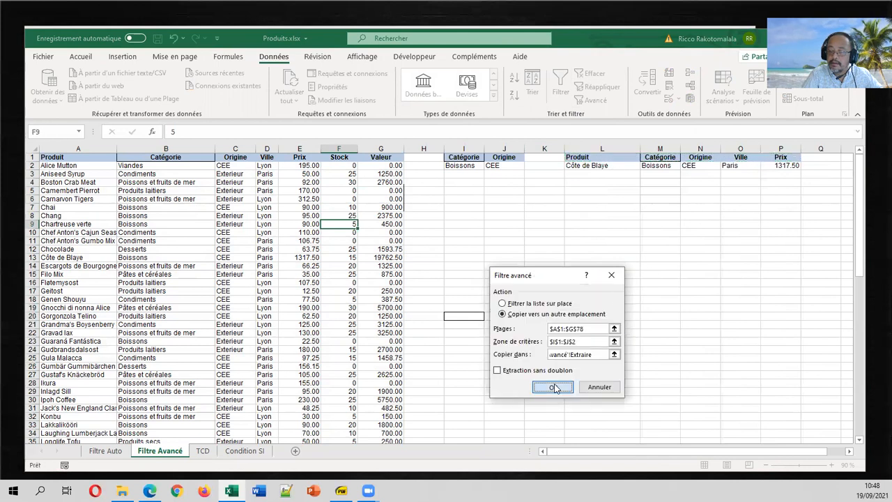
pyautogui.click(553, 388)
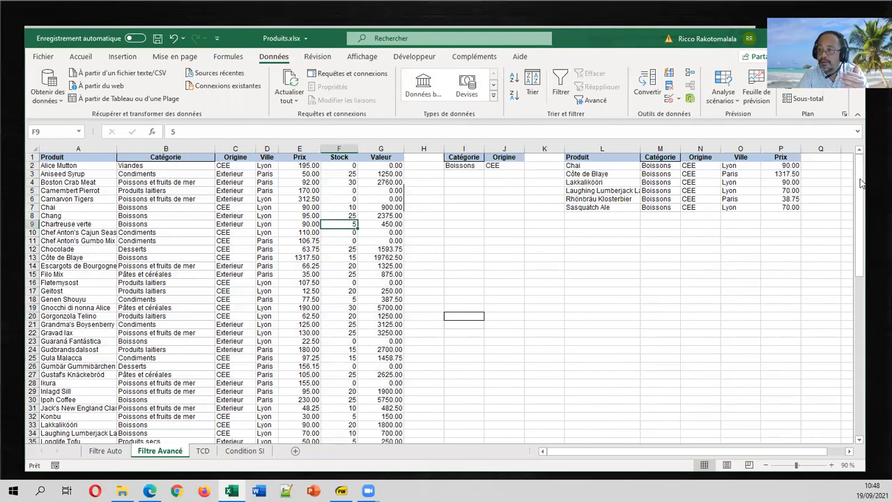
pyautogui.moveTo(792, 167); pyautogui.dragTo(793, 204)
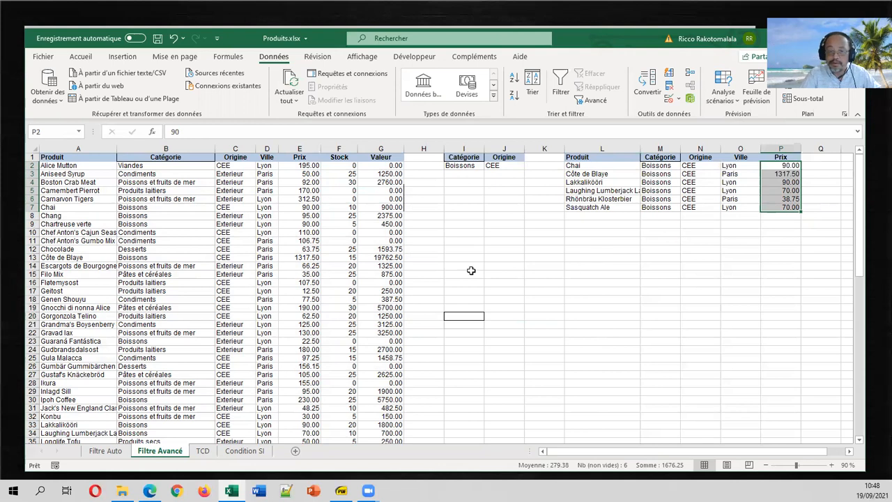
pyautogui.click(772, 226)
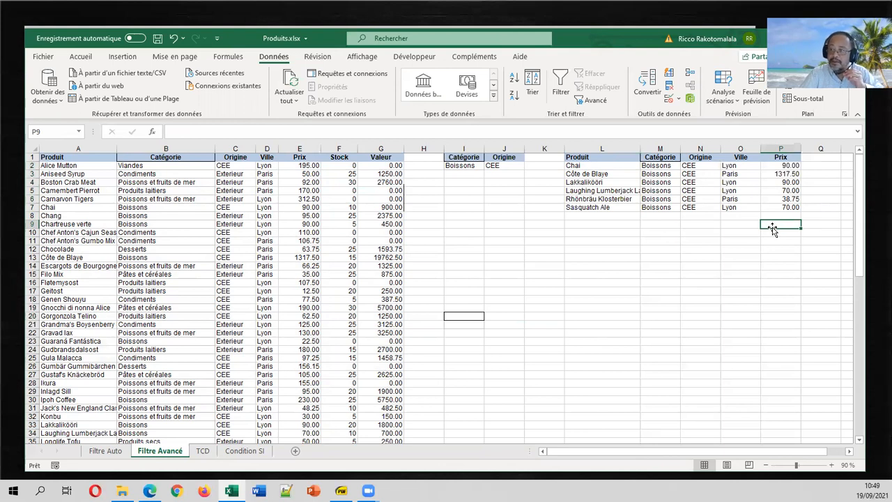
# Step: Create a pivot table from the TCD sheet's product table, range A1:G78, placing the report on a new worksheet
pyautogui.click(204, 452)
pyautogui.click(242, 231)
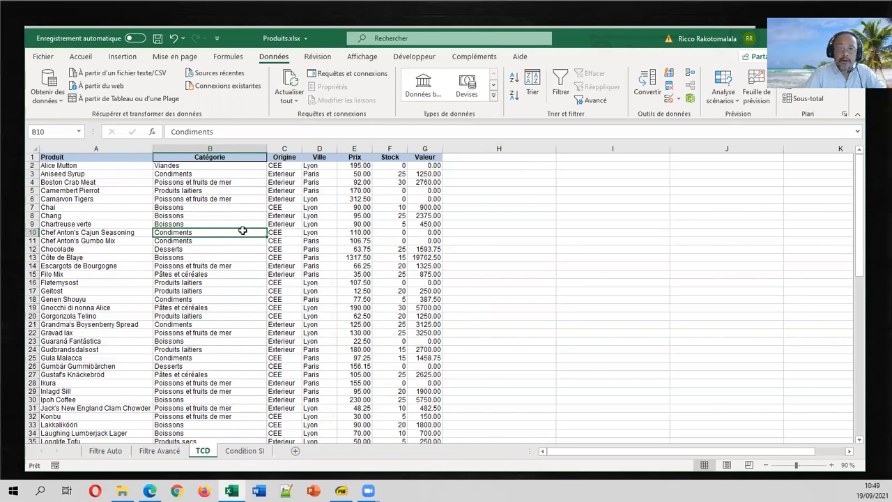
pyautogui.click(131, 57)
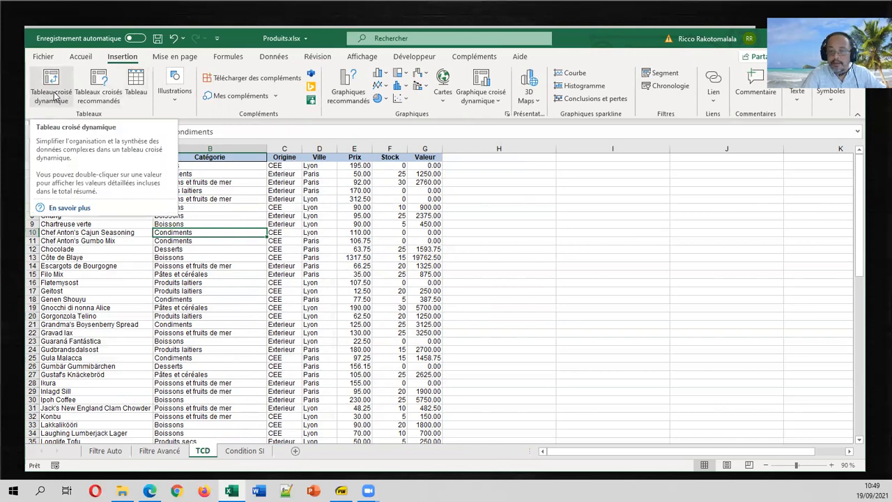
pyautogui.click(273, 248)
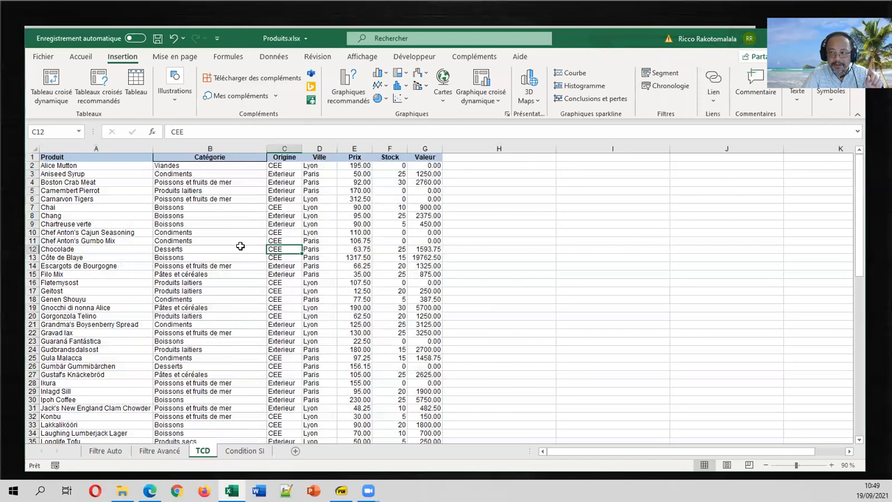
pyautogui.click(60, 93)
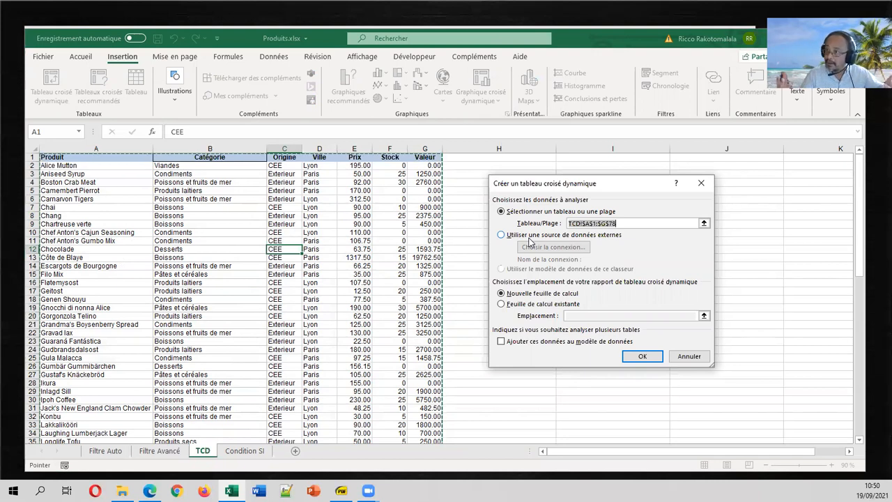
pyautogui.click(531, 235)
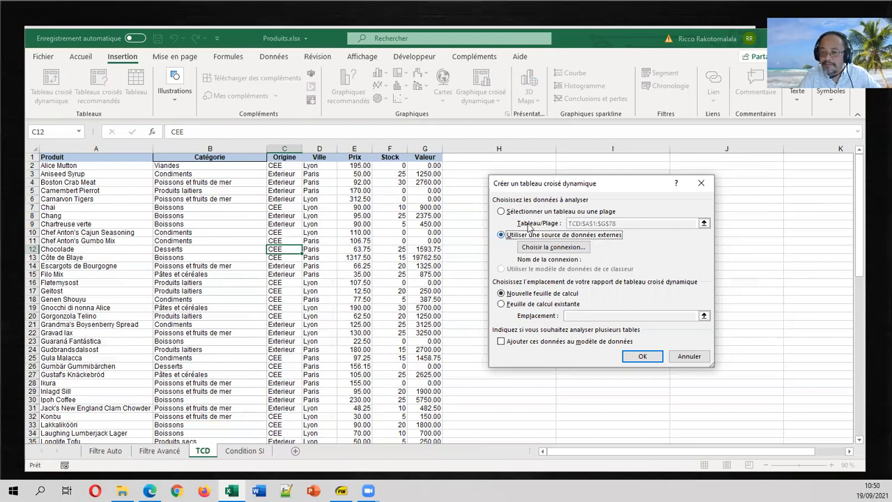
pyautogui.click(520, 214)
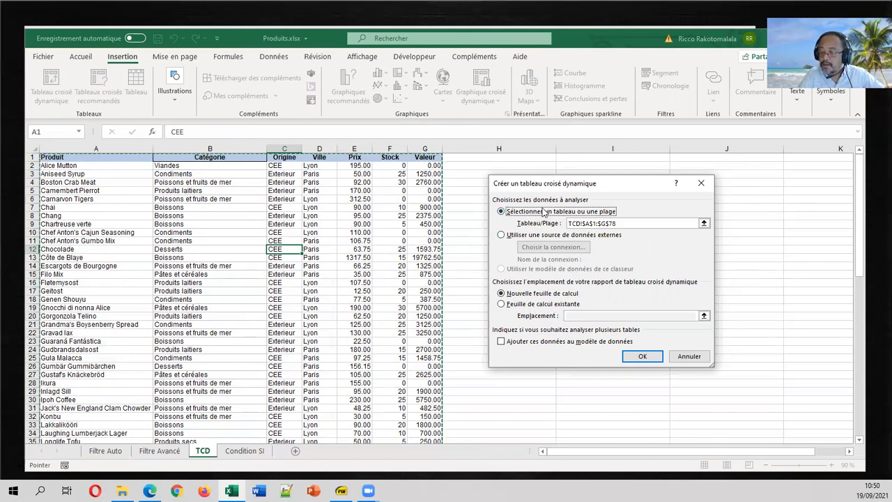
pyautogui.click(502, 304)
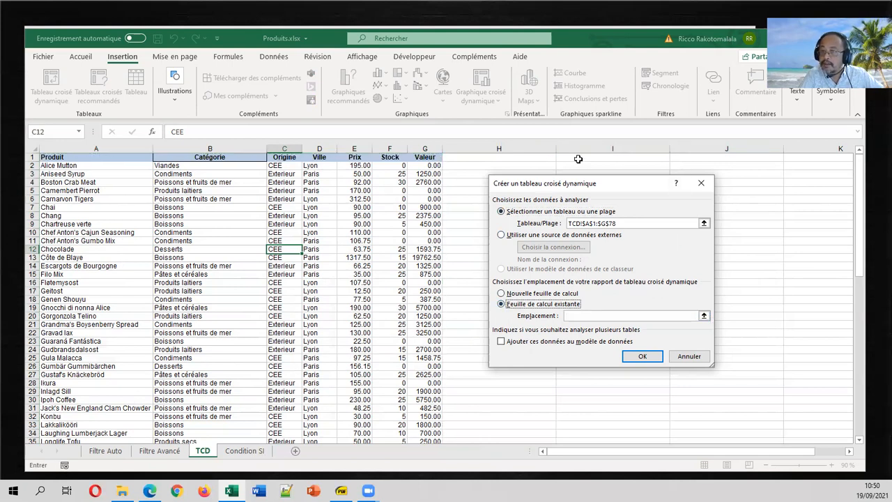
pyautogui.click(541, 293)
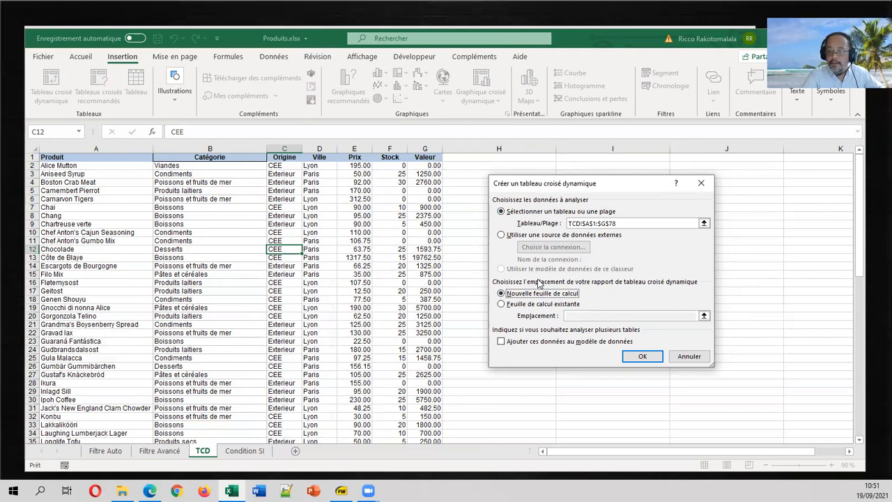
pyautogui.click(645, 355)
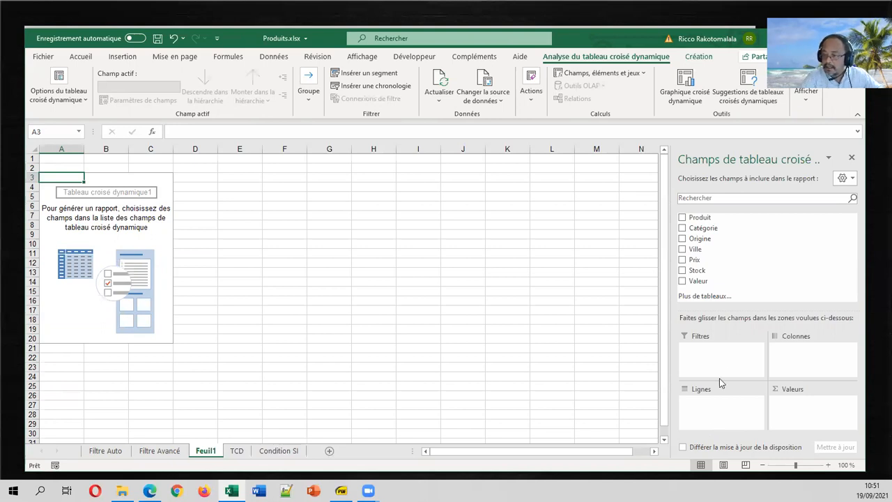
# Step: Add Prix to the pivot table's values and summarize it by Moyenne, checking the available value display calculations
pyautogui.moveTo(695, 259); pyautogui.dragTo(795, 399)
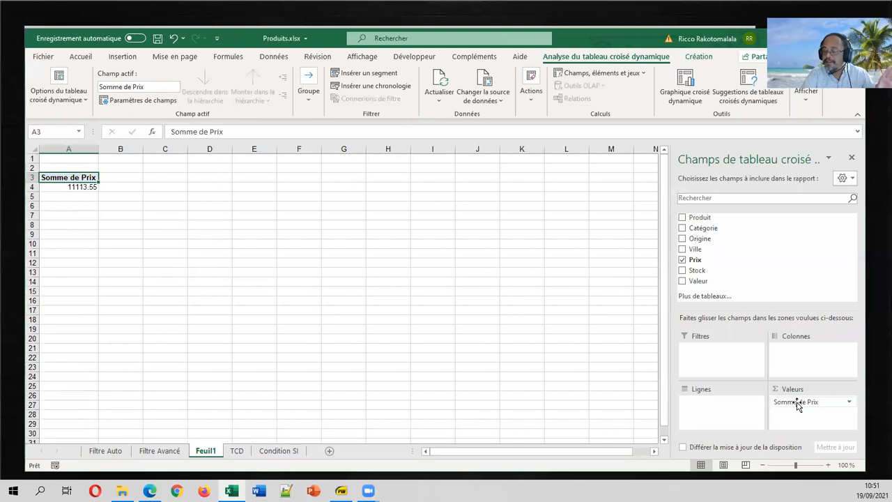
pyautogui.click(848, 403)
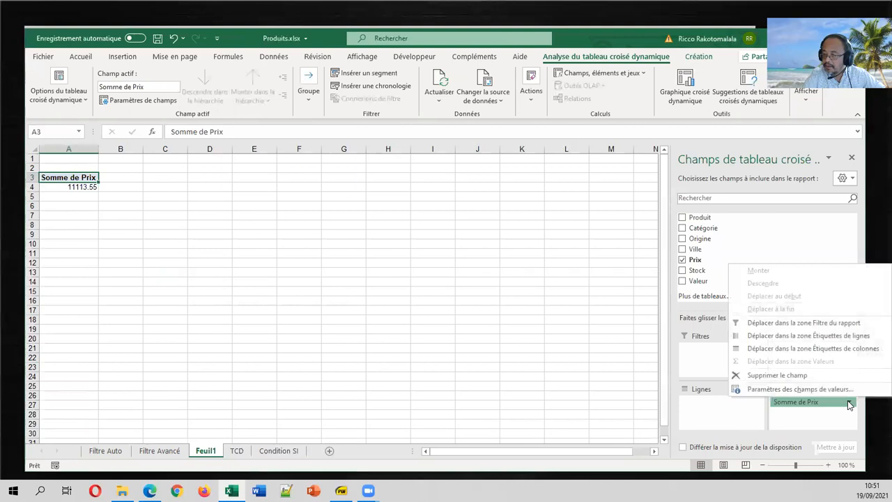
pyautogui.click(811, 392)
pyautogui.click(527, 298)
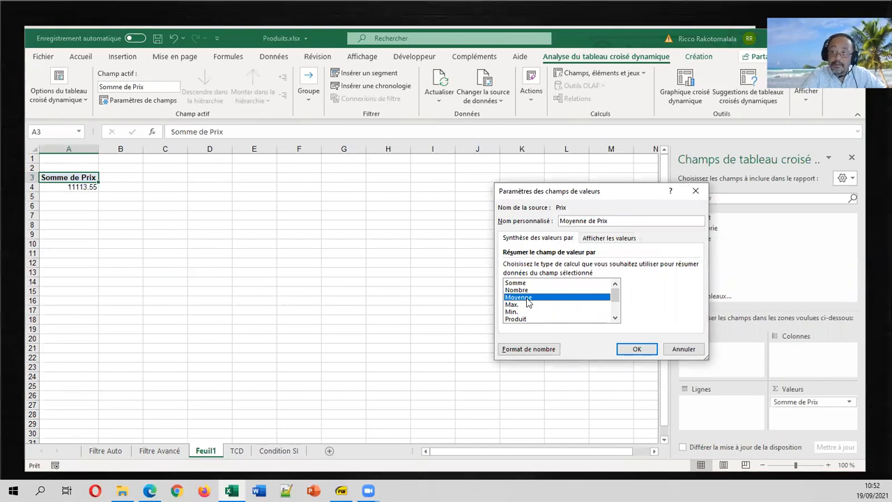
pyautogui.click(601, 241)
pyautogui.click(672, 265)
pyautogui.moveTo(694, 285)
pyautogui.mouseDown()
pyautogui.moveTo(695, 305)
pyautogui.moveTo(694, 279)
pyautogui.mouseUp()
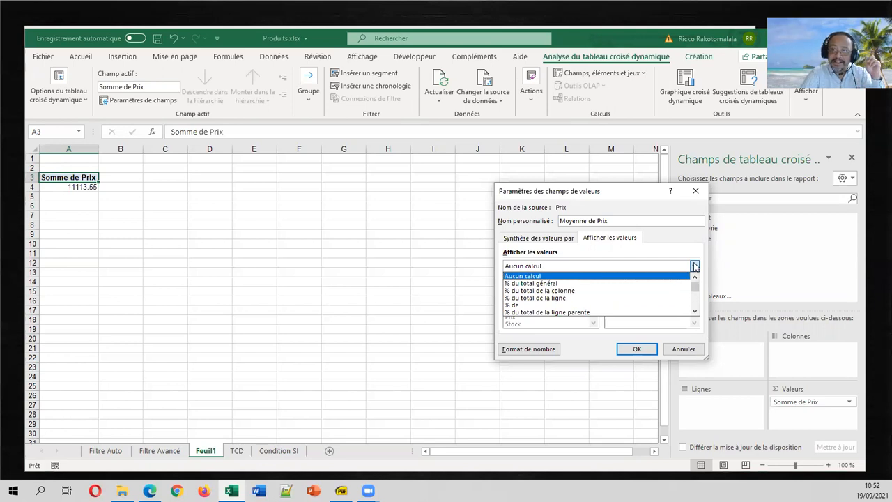
pyautogui.click(554, 240)
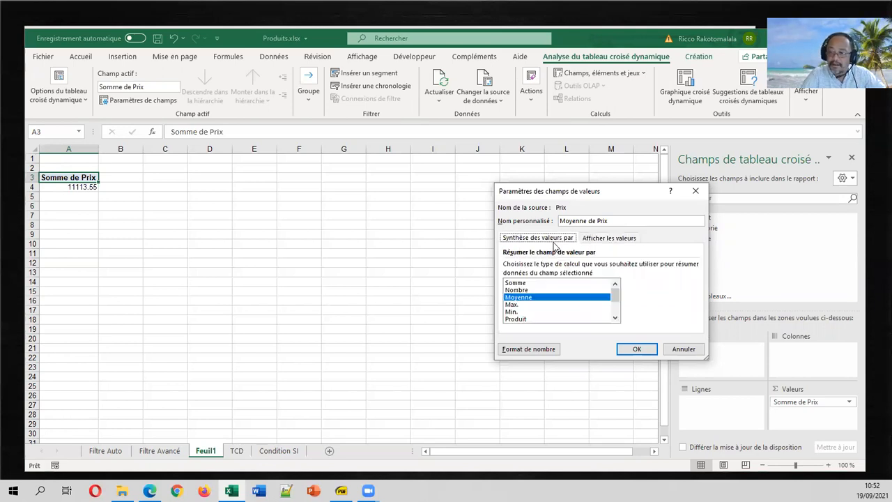
pyautogui.click(606, 239)
pyautogui.click(547, 241)
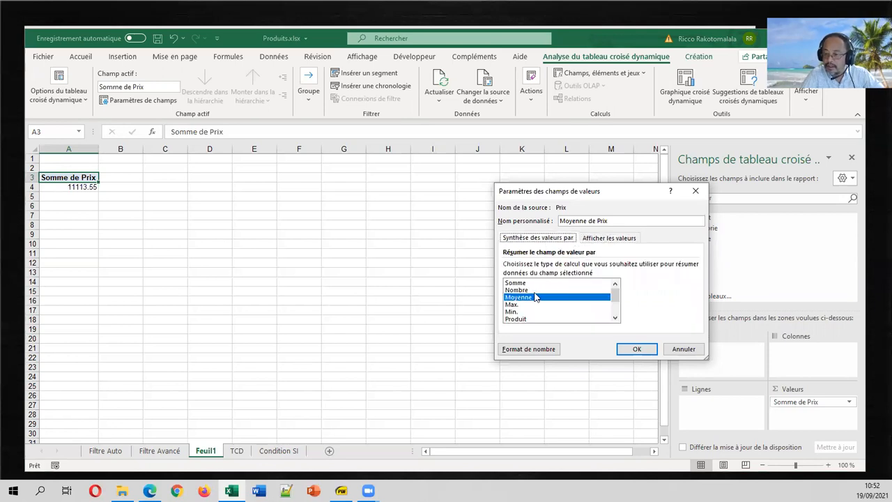
pyautogui.click(636, 349)
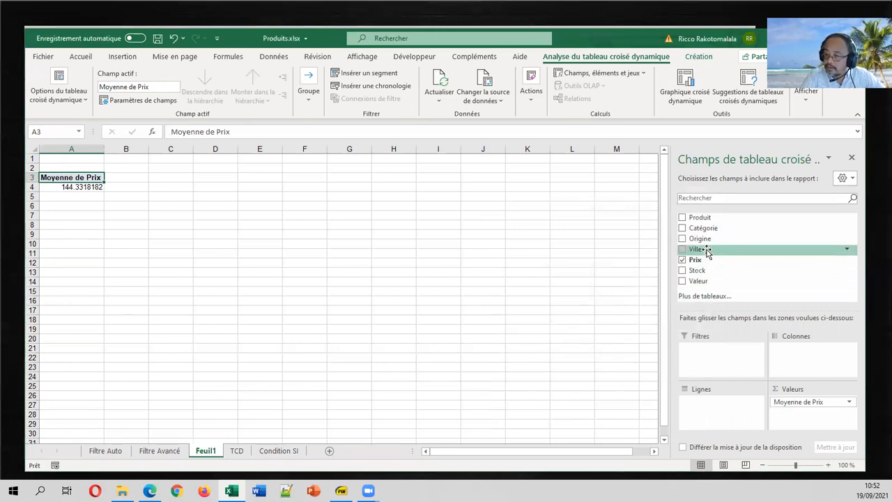
# Step: Place the Ville field in the pivot table's rows
pyautogui.moveTo(706, 251); pyautogui.dragTo(707, 353)
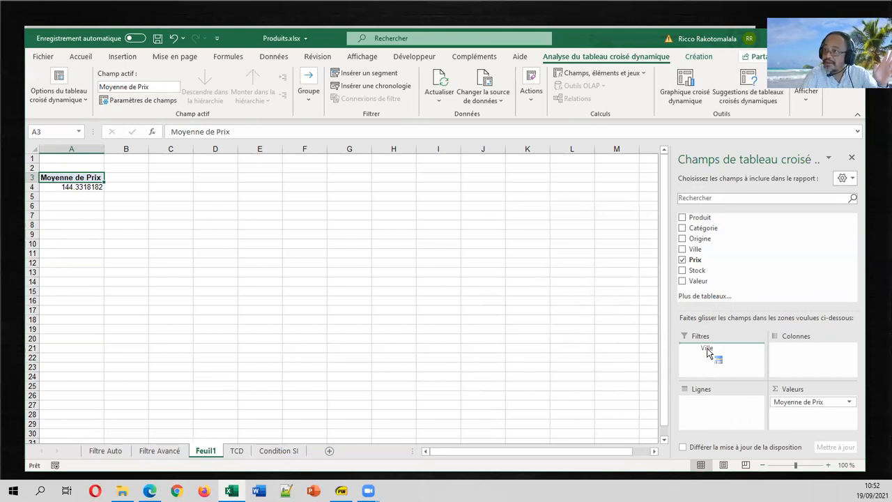
pyautogui.moveTo(707, 353); pyautogui.dragTo(702, 409)
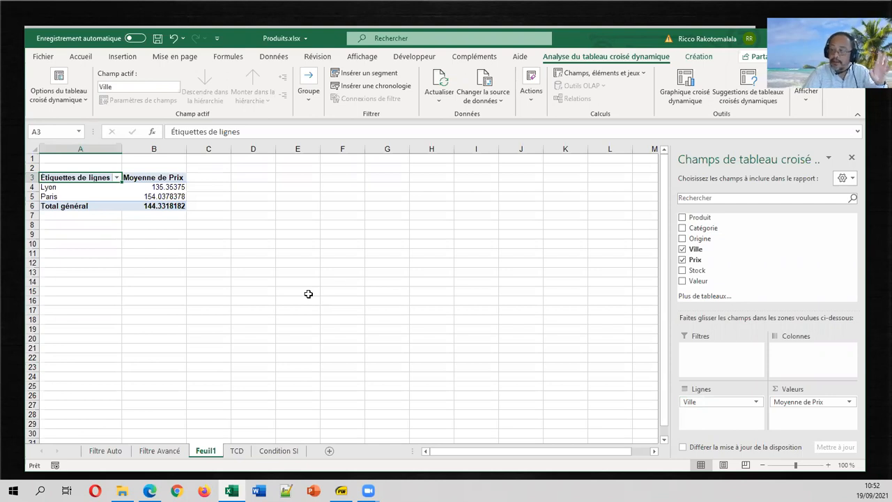
# Step: Try the Origine field in the pivot table's rows and columns, inspect the Lyon–CEE average, and remove the field
pyautogui.moveTo(700, 238); pyautogui.dragTo(709, 418)
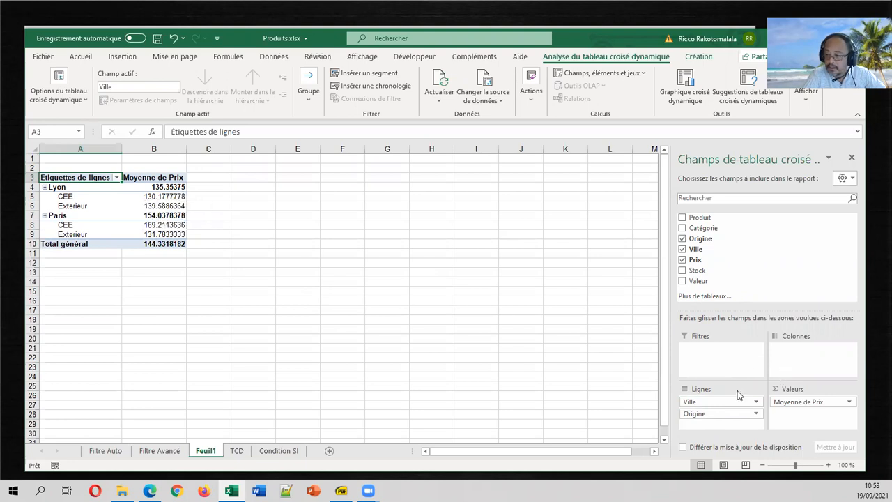
pyautogui.moveTo(745, 413); pyautogui.dragTo(804, 361)
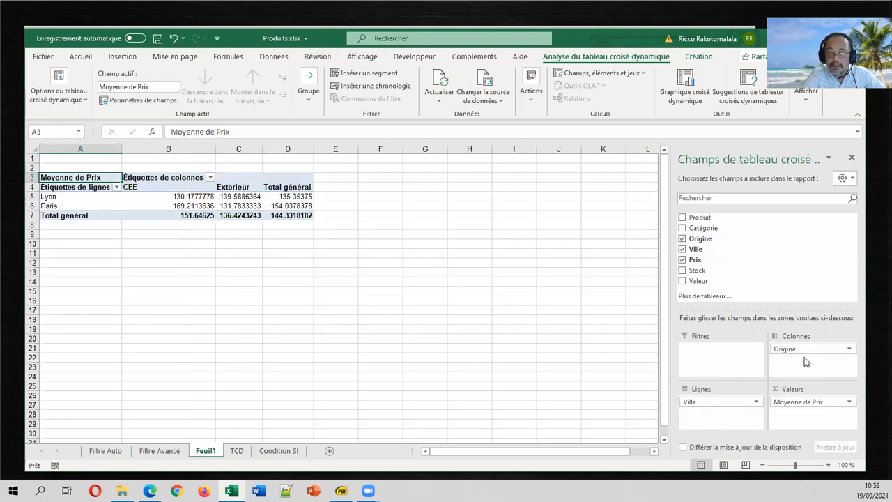
pyautogui.click(182, 195)
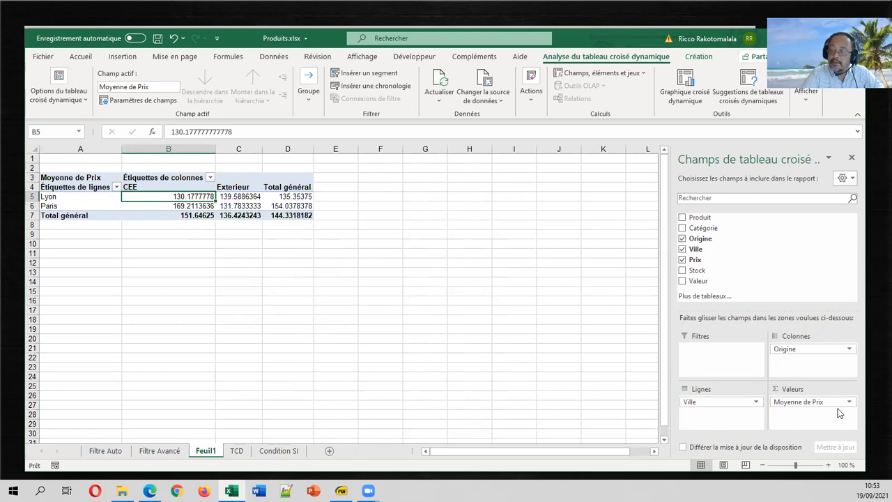
pyautogui.moveTo(808, 350); pyautogui.dragTo(802, 282)
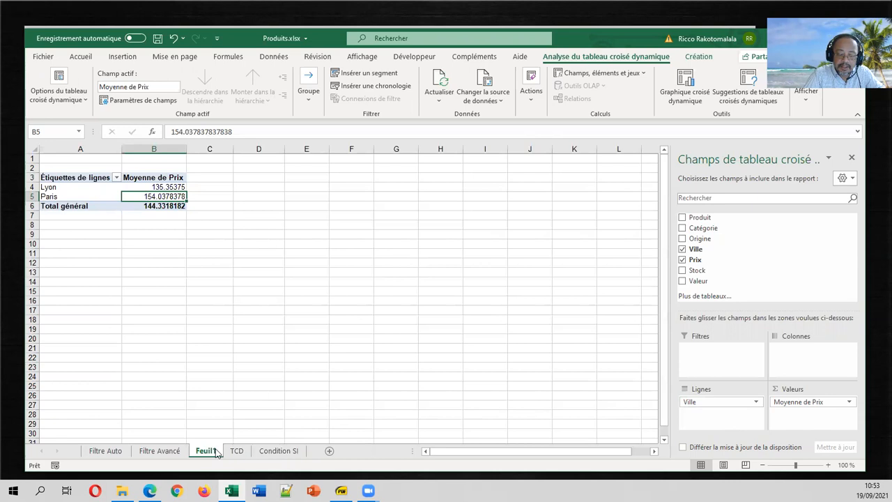
# Step: Move the Feuil1 sheet directly after TCD and rename it TCD - Result
pyautogui.moveTo(243, 453)
pyautogui.mouseDown()
pyautogui.moveTo(253, 448)
pyautogui.moveTo(245, 451)
pyautogui.mouseUp()
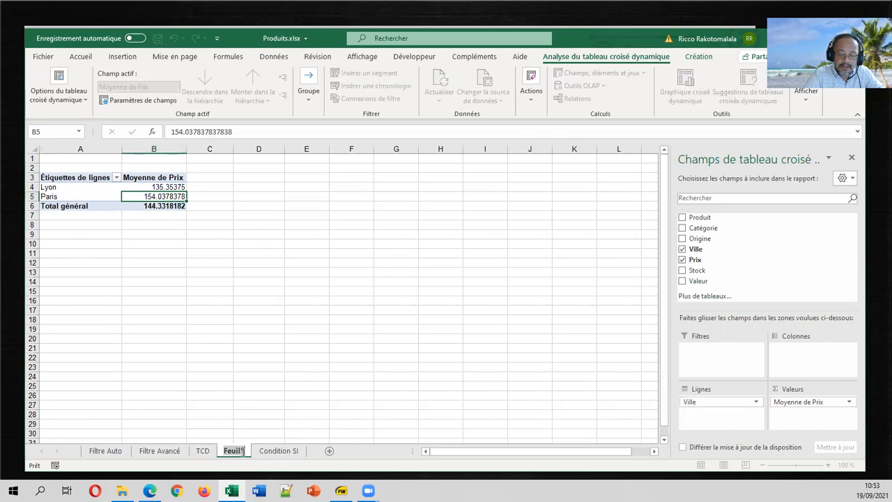
pyautogui.doubleClick(243, 451)
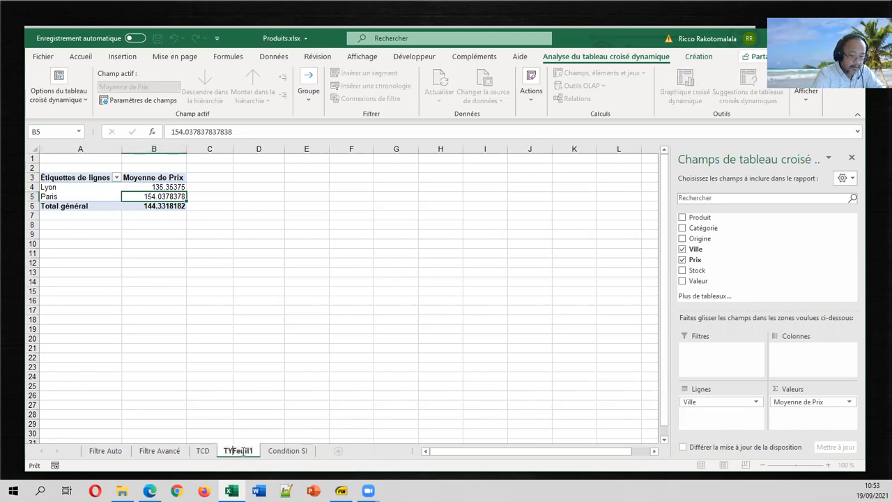
pyautogui.press('Home')
pyautogui.write('TCD Result')
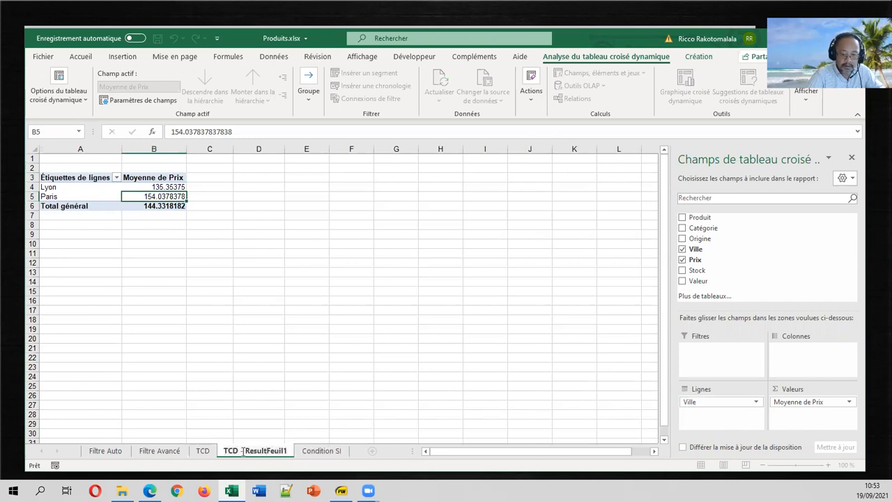
pyautogui.press('Delete')
pyautogui.press('Delete')
pyautogui.press('Delete')
pyautogui.press('Delete')
pyautogui.press('Delete')
pyautogui.press('Delete')
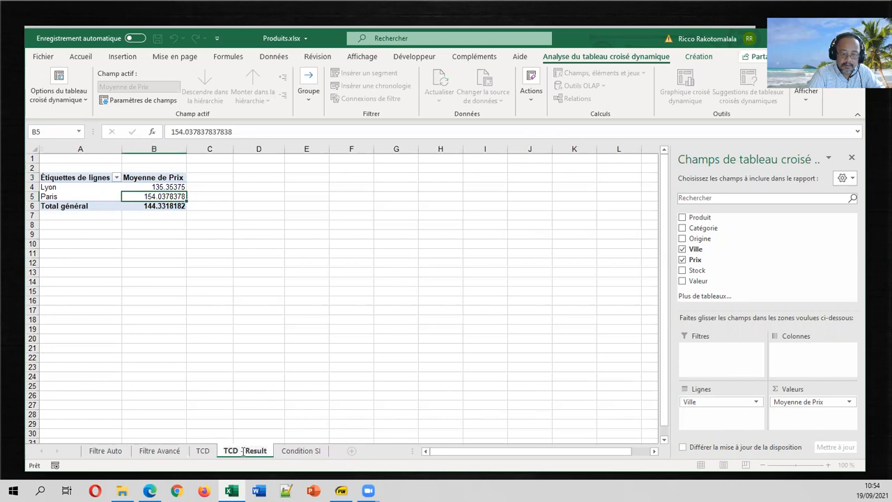
pyautogui.press('Return')
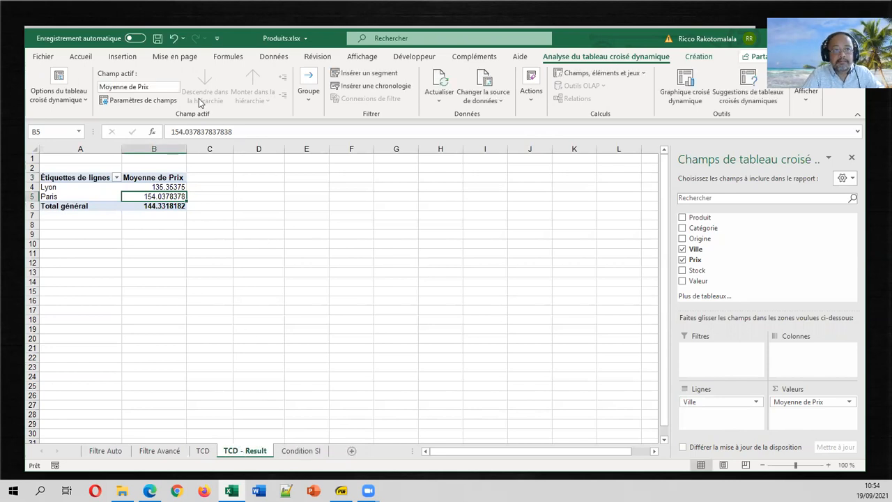
# Step: Save the Produits.xlsx workbook
pyautogui.click(157, 38)
pyautogui.click(483, 327)
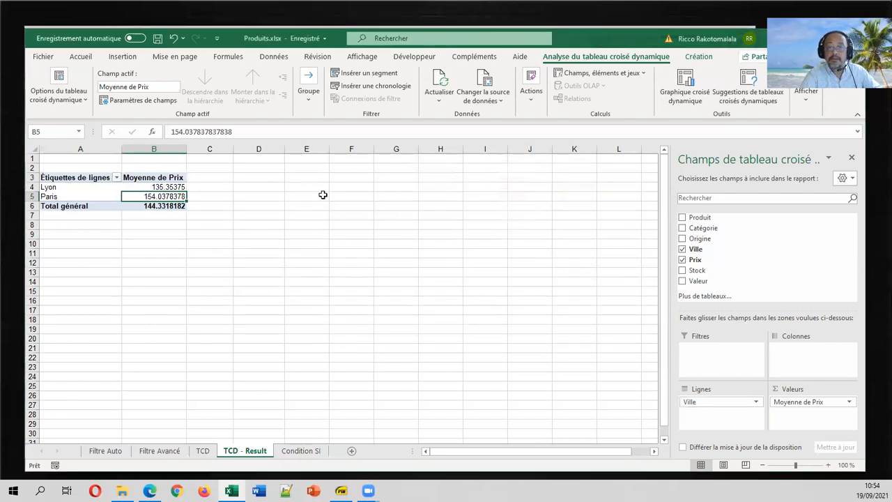
# Step: On the Condition SI sheet, enter the column header Dispo in cell H1
pyautogui.click(301, 451)
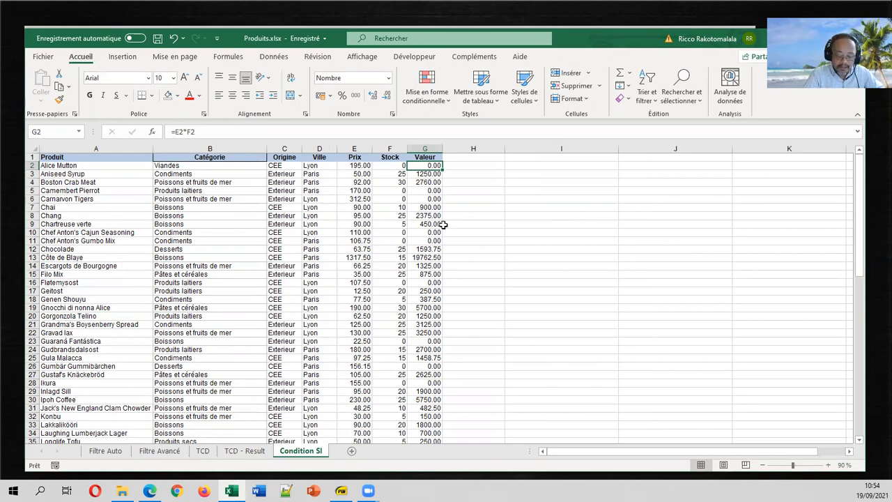
pyautogui.press('Up')
pyautogui.press('Right')
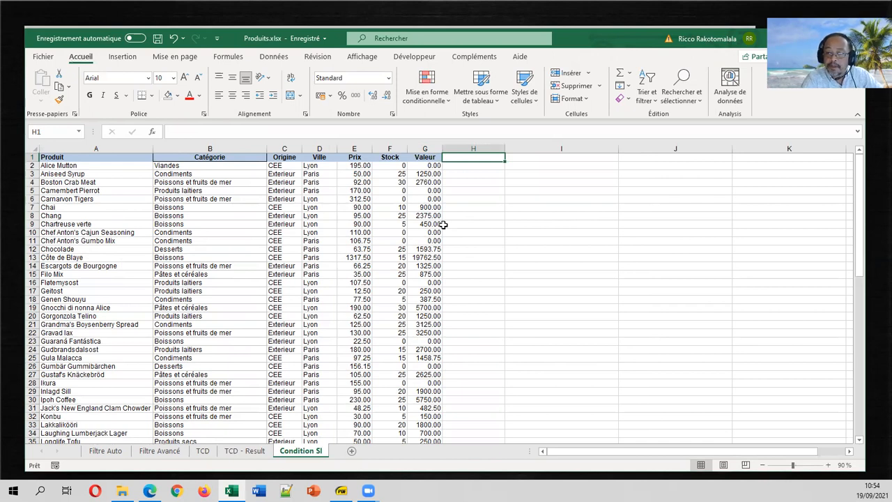
pyautogui.write('Dispo')
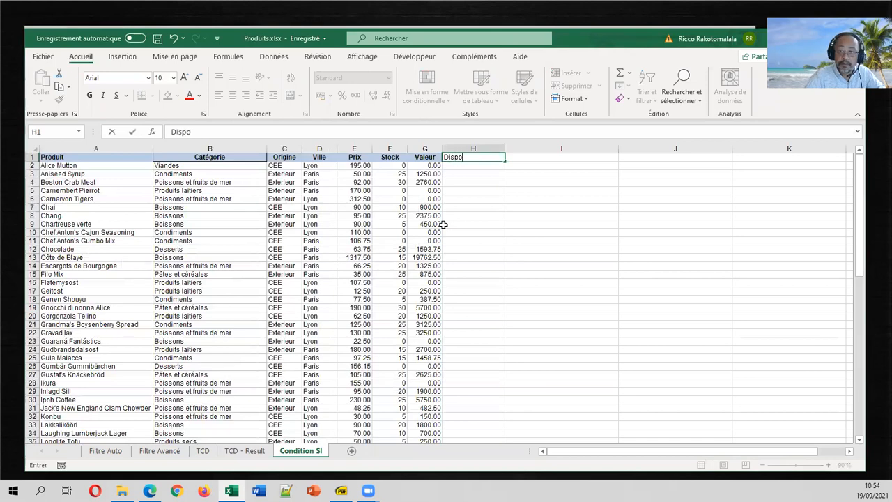
pyautogui.press('Return')
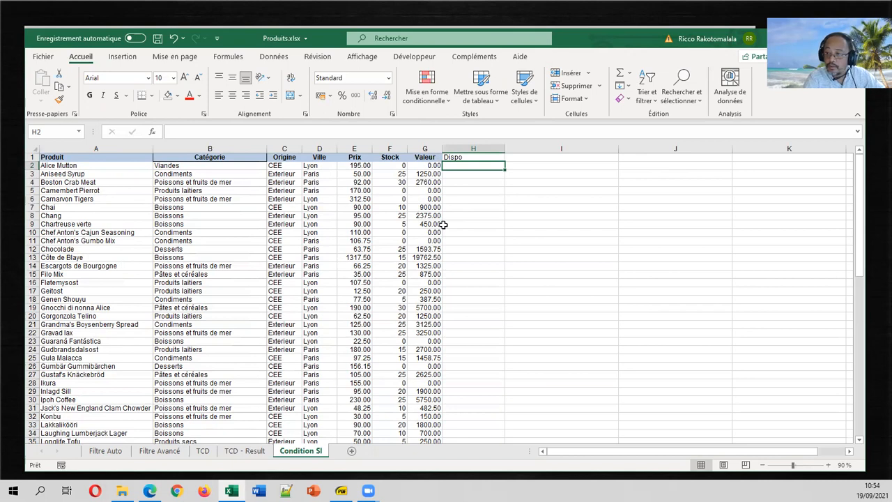
# Step: Format the Dispo header in H1 with a light orange fill and bold, dark blue, centred text
pyautogui.click(454, 157)
pyautogui.click(178, 95)
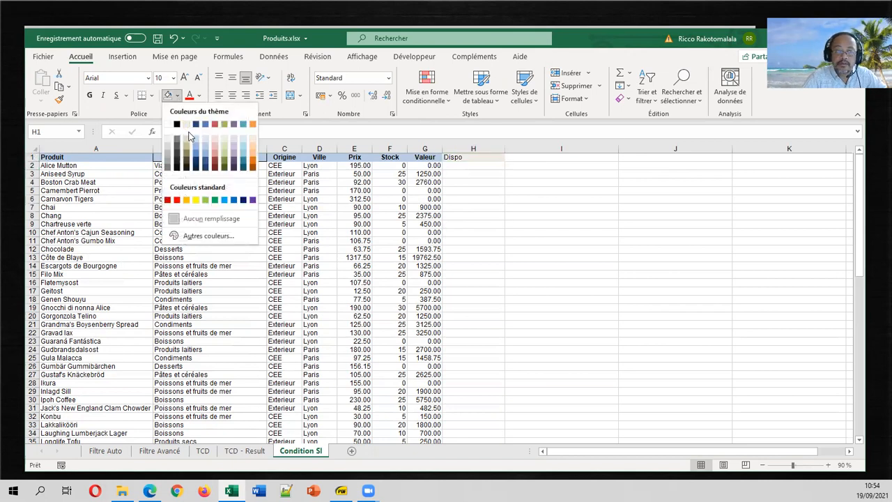
pyautogui.click(253, 153)
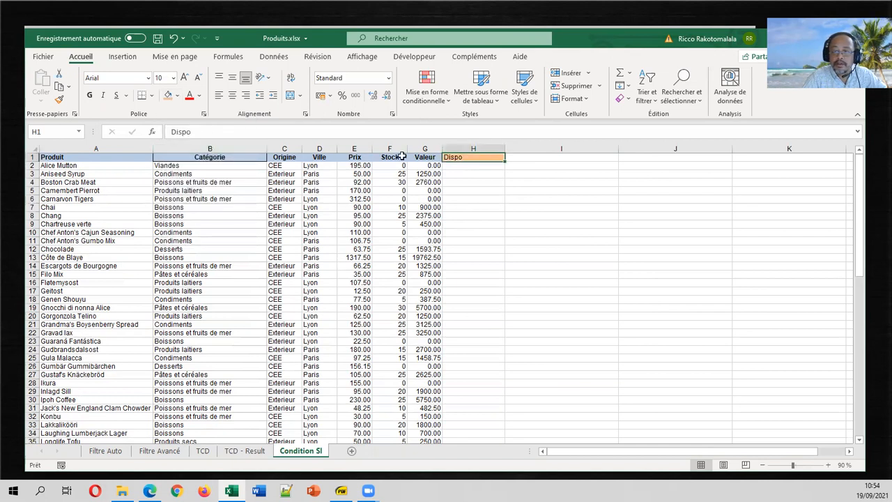
pyautogui.click(199, 95)
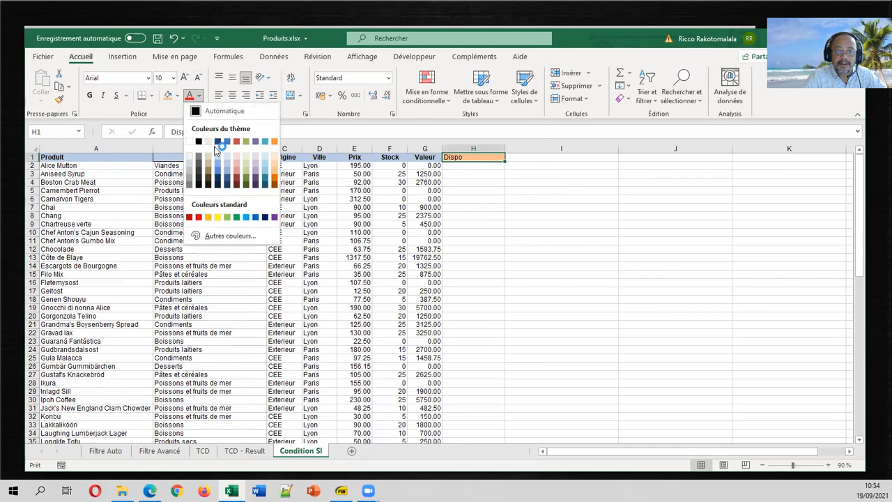
pyautogui.click(217, 142)
pyautogui.click(508, 209)
pyautogui.click(472, 159)
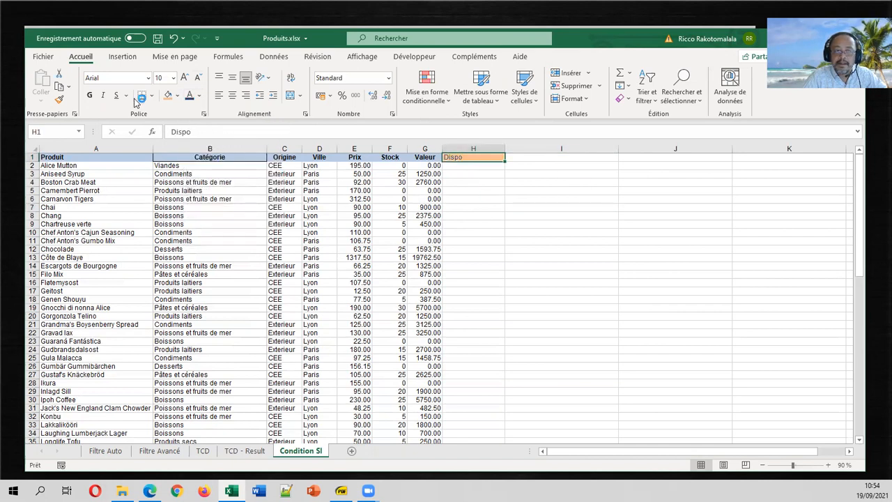
pyautogui.click(232, 95)
pyautogui.click(454, 167)
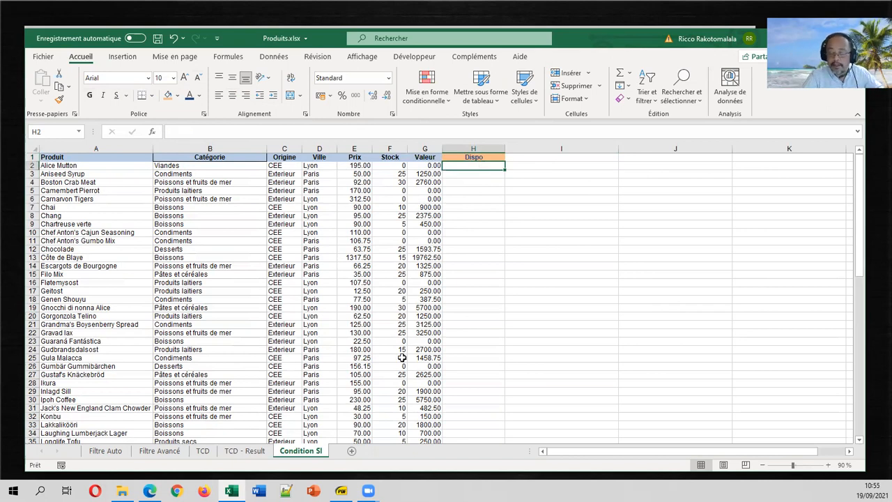
# Step: Switch to Edge and read the example on the SI function help page, covering the returned values for true and false
pyautogui.click(150, 490)
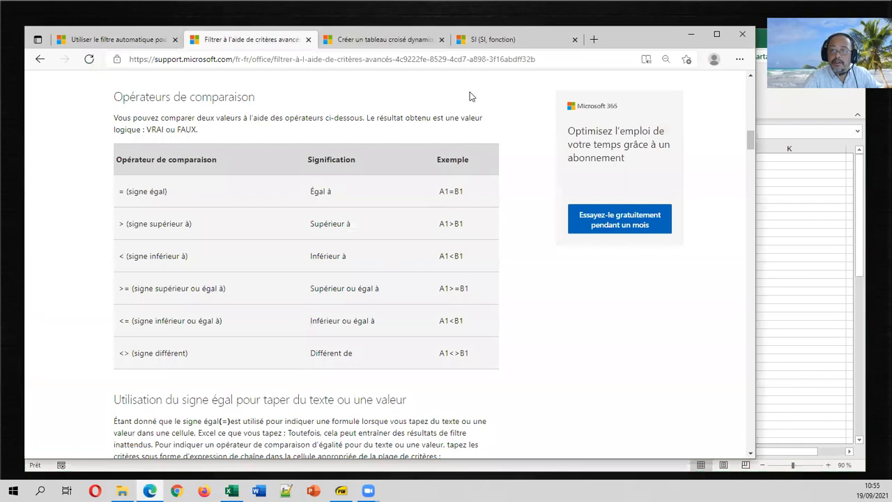
pyautogui.click(489, 40)
pyautogui.scroll(-3, 460, 209)
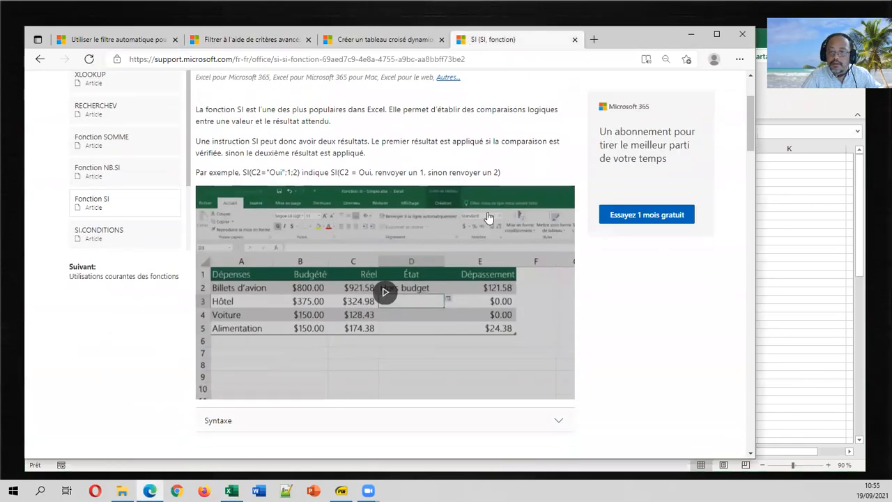
pyautogui.moveTo(340, 172); pyautogui.dragTo(422, 174)
pyautogui.click(376, 172)
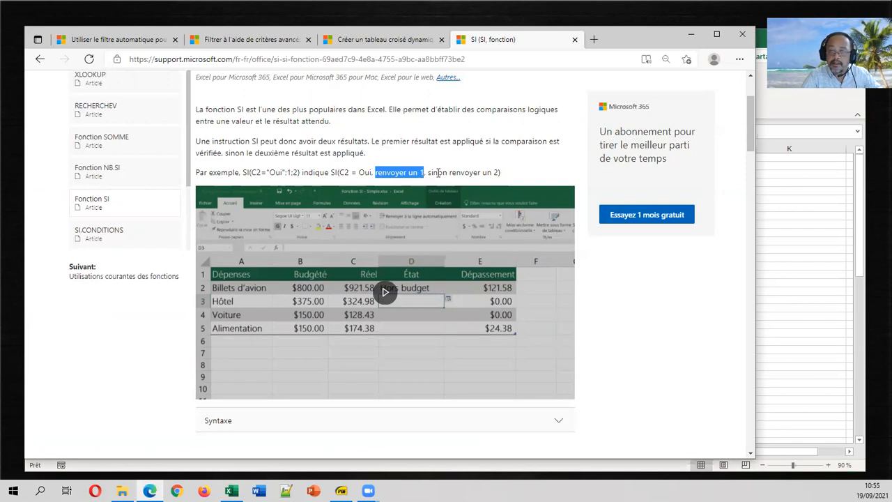
pyautogui.doubleClick(438, 173)
pyautogui.moveTo(476, 174); pyautogui.dragTo(498, 174)
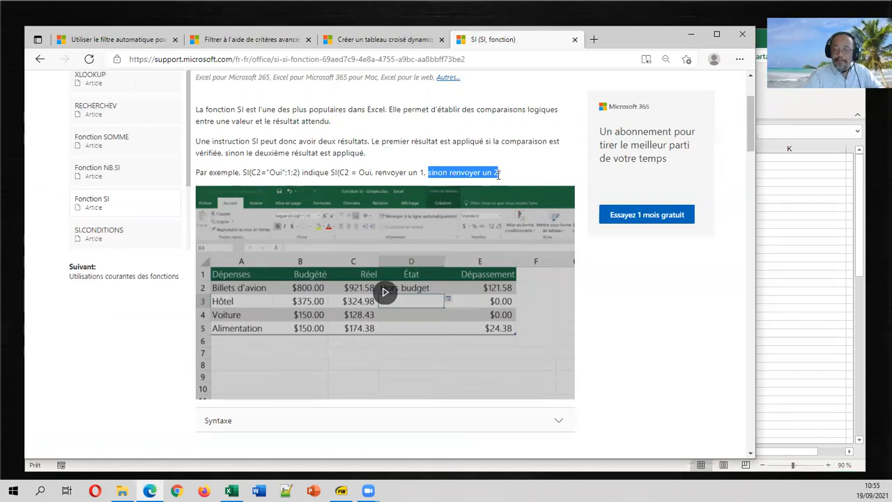
# Step: Back in Excel, enter the formula =SI(F2>0;"oui";"non") in cell H2
pyautogui.click(793, 181)
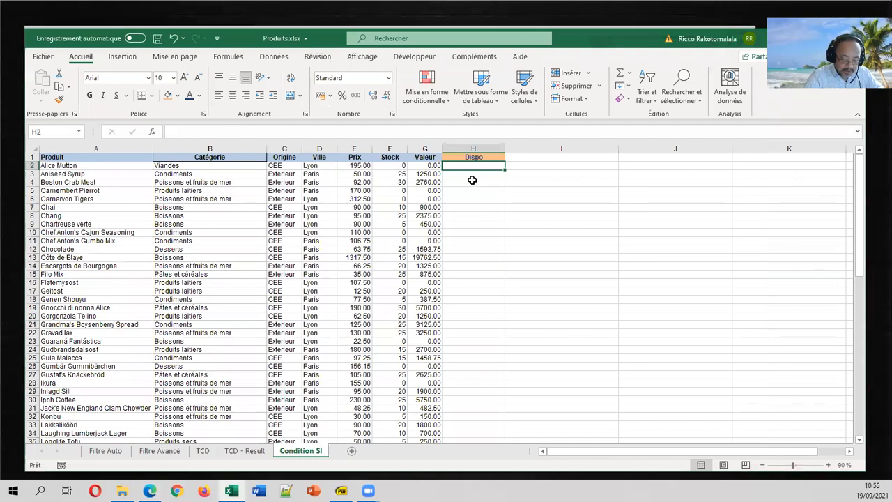
pyautogui.write('=si(')
pyautogui.press('Left')
pyautogui.press('Left')
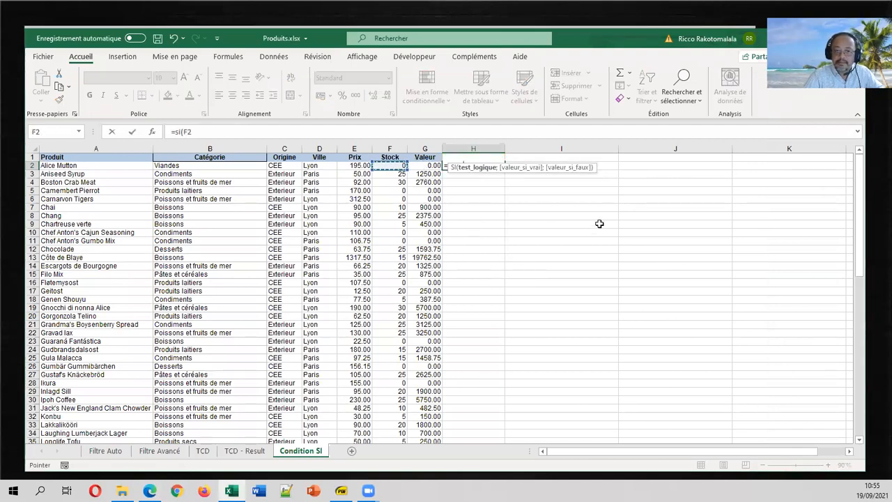
pyautogui.write('>0;')
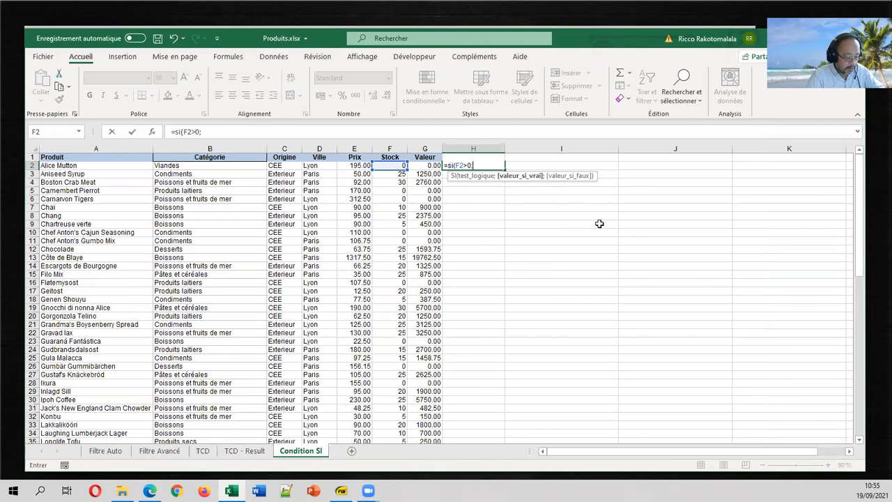
pyautogui.write('"oui"')
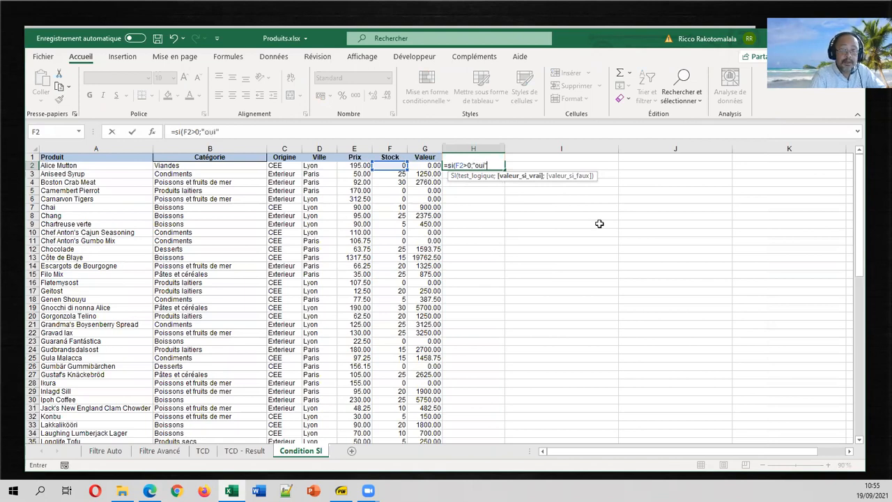
pyautogui.write(';"non")')
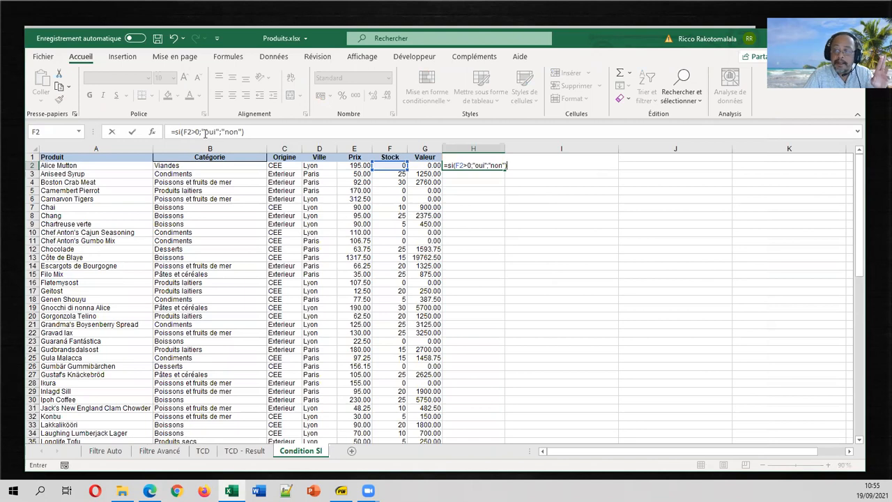
pyautogui.click(370, 131)
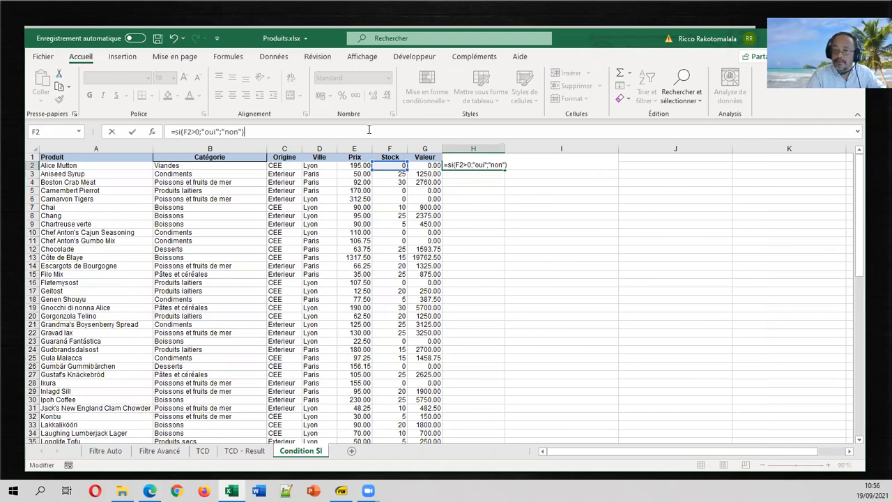
pyautogui.press('Return')
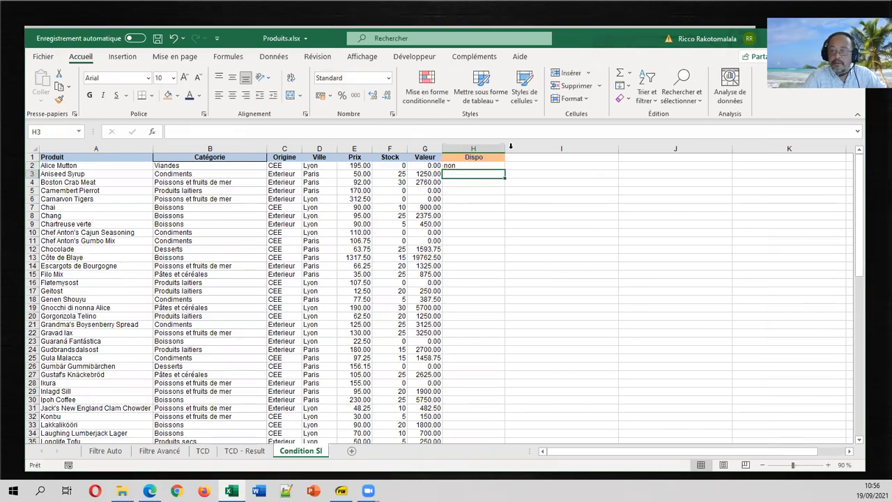
# Step: Centre column H, fill the H2 formula down to the last product row, and check the end of the column
pyautogui.click(481, 149)
pyautogui.click(233, 97)
pyautogui.click(498, 167)
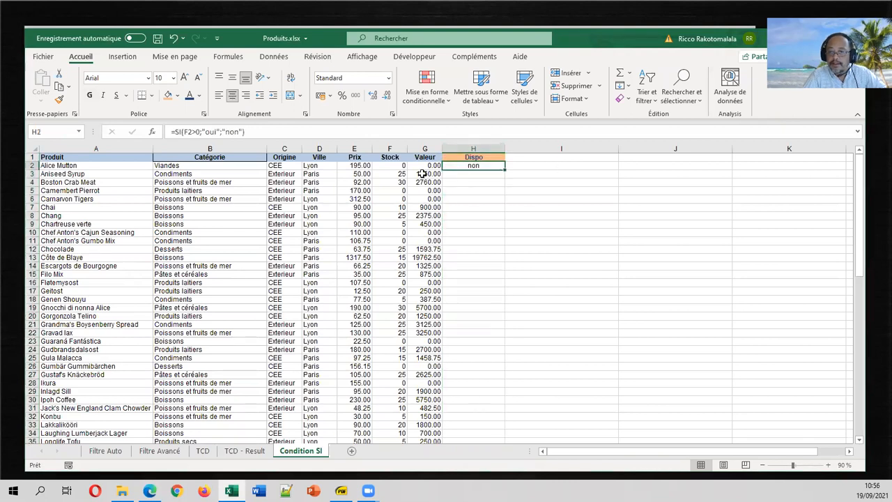
pyautogui.doubleClick(505, 169)
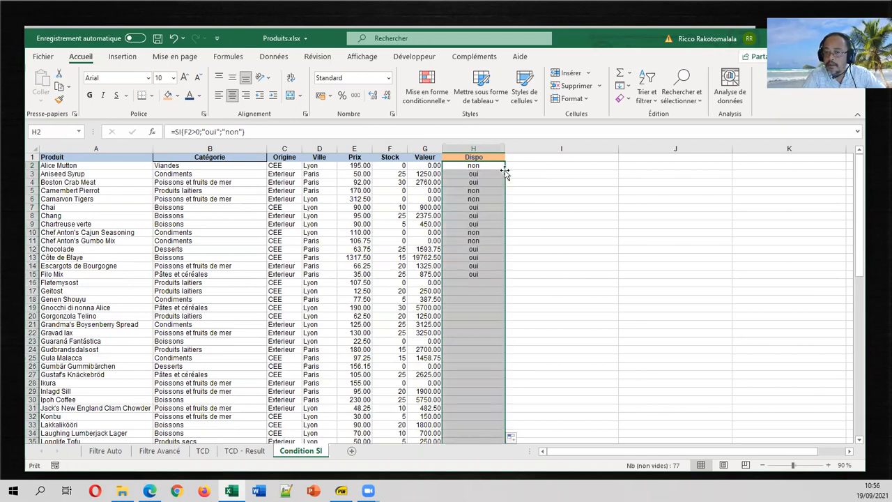
pyautogui.click(483, 205)
pyautogui.hotkey('ctrl', 'Down')
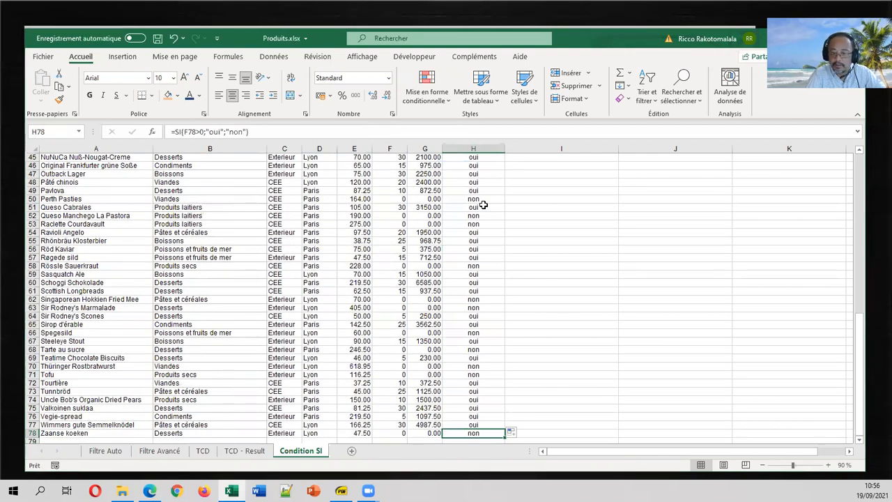
pyautogui.hotkey('ctrl', 'Up')
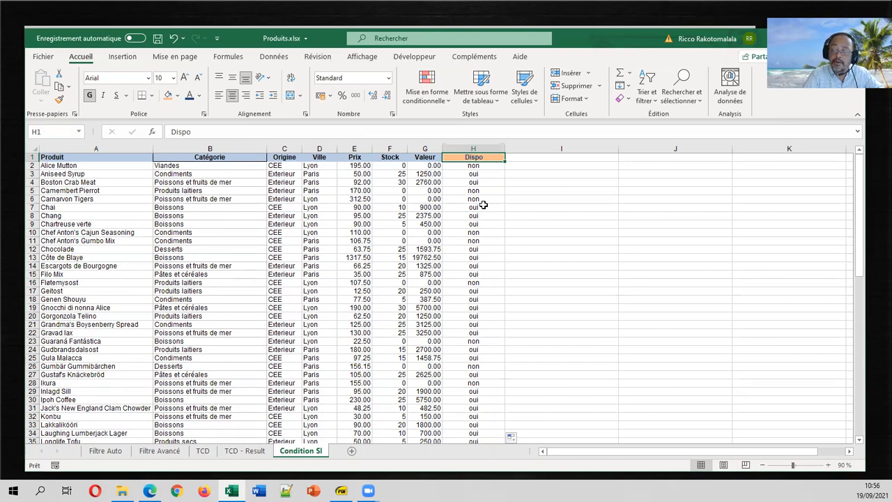
# Step: Narrow column I slightly and enter the header Cond.2 in cell I1
pyautogui.press('Right')
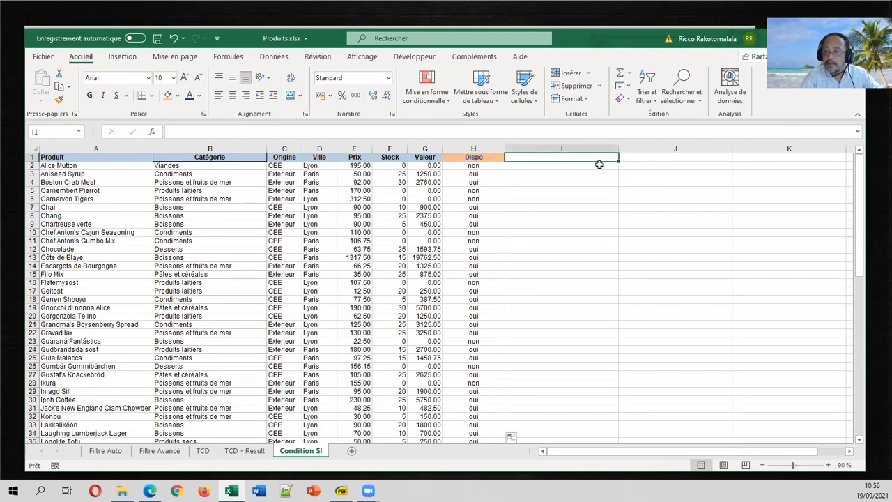
pyautogui.moveTo(618, 149); pyautogui.dragTo(602, 149)
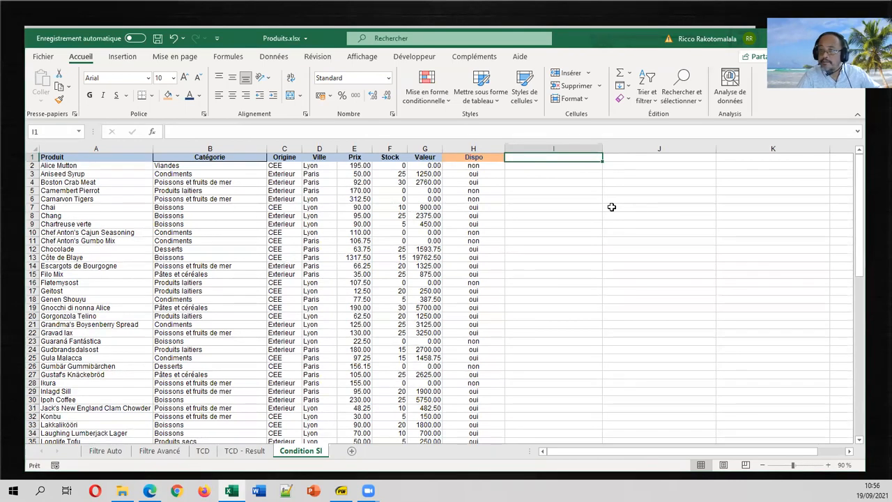
pyautogui.write('Cond2')
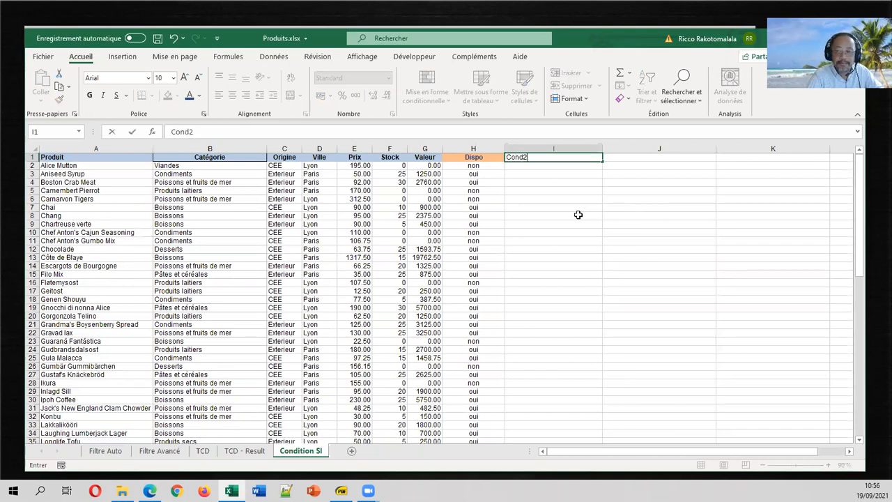
pyautogui.hotkey('ctrl', 'Return')
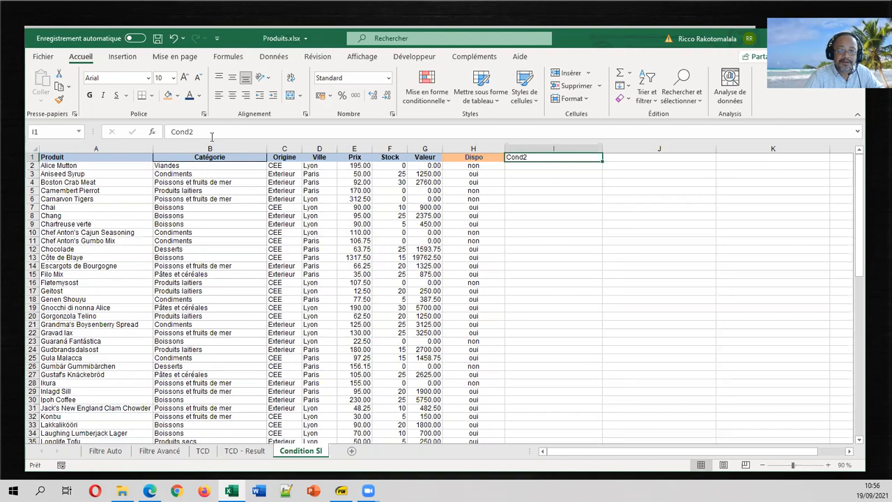
pyautogui.click(211, 137)
pyautogui.press('Left')
pyautogui.write('.')
pyautogui.hotkey('ctrl', 'Return')
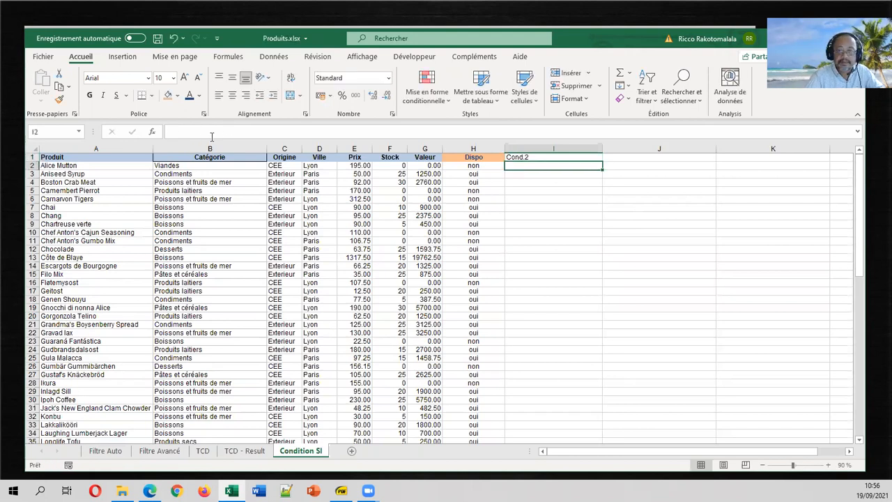
# Step: Format the Cond.2 header as bold and centred with a standard orange fill, and widen column I
pyautogui.click(89, 95)
pyautogui.click(178, 95)
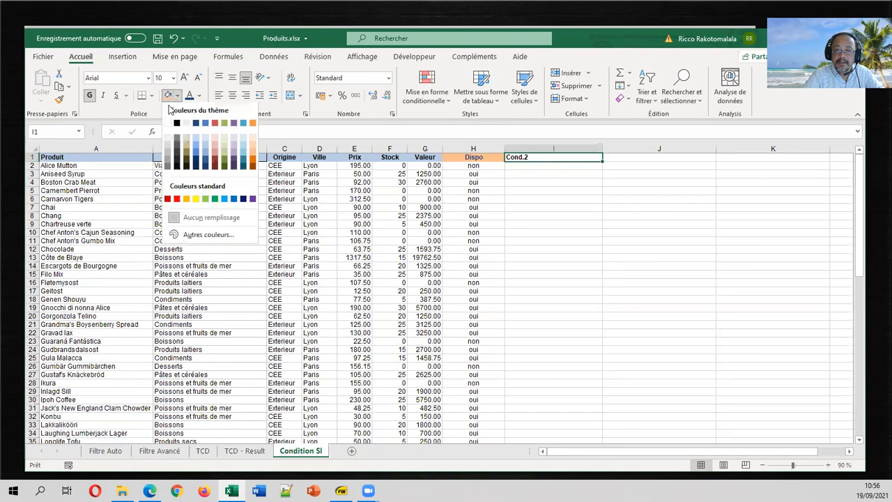
pyautogui.click(186, 199)
pyautogui.click(232, 96)
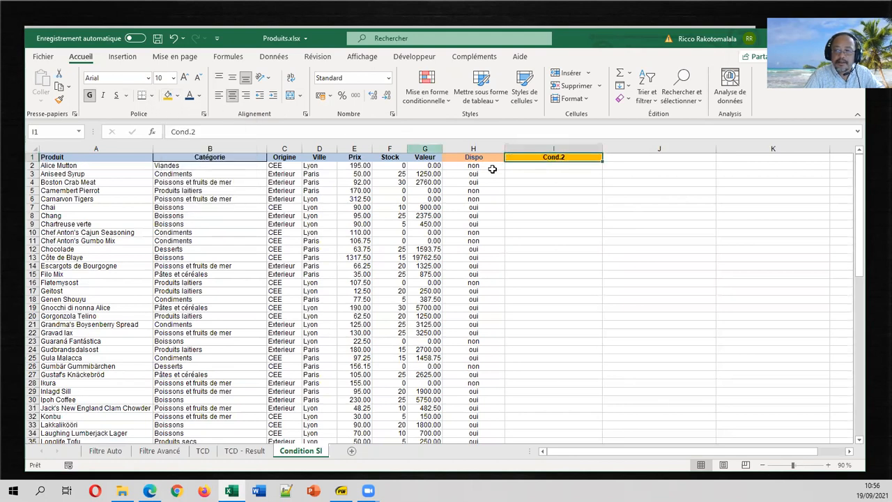
pyautogui.click(554, 191)
pyautogui.moveTo(602, 148); pyautogui.dragTo(640, 148)
pyautogui.click(552, 165)
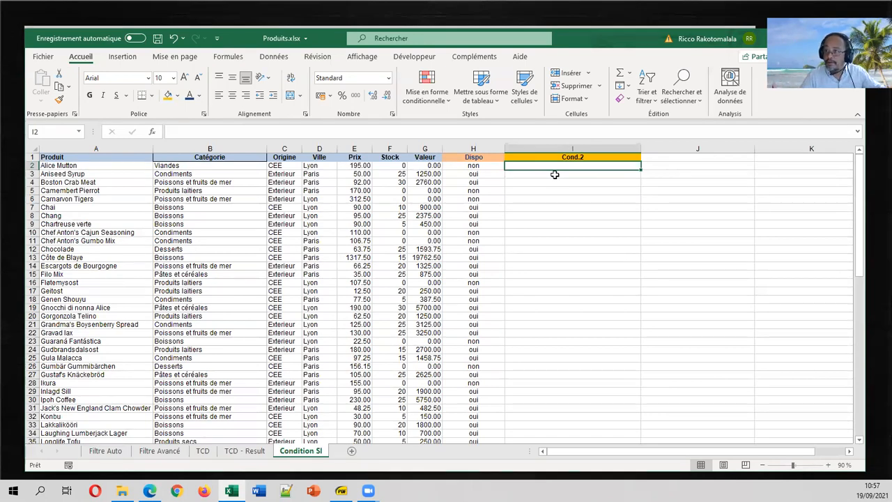
pyautogui.write('=si')
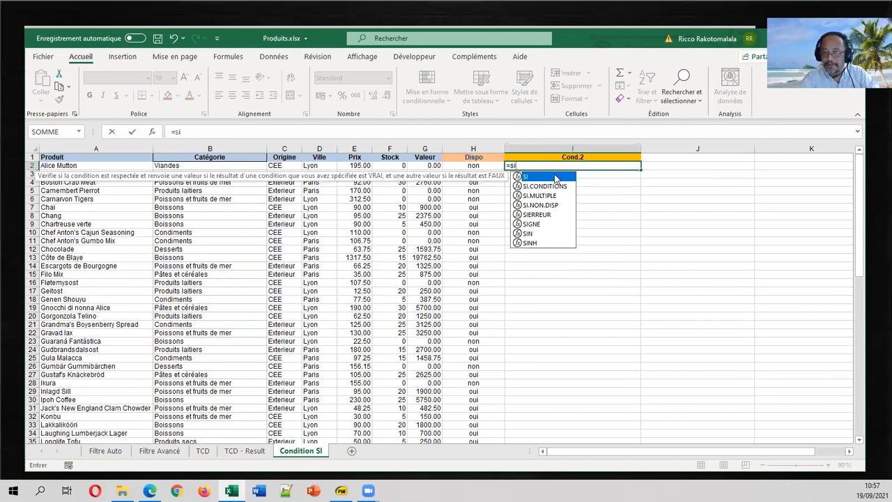
pyautogui.press('Return')
pyautogui.click(493, 166)
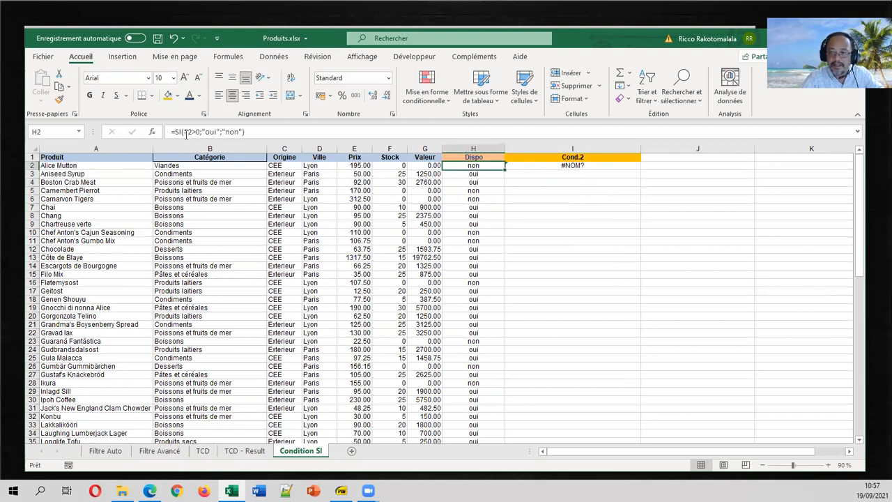
# Step: Enter the formula =SI(ET(E2>100;F2>0);"yes";"no") in cell I2 under the Cond.2 header
pyautogui.click(562, 163)
pyautogui.write('=si(')
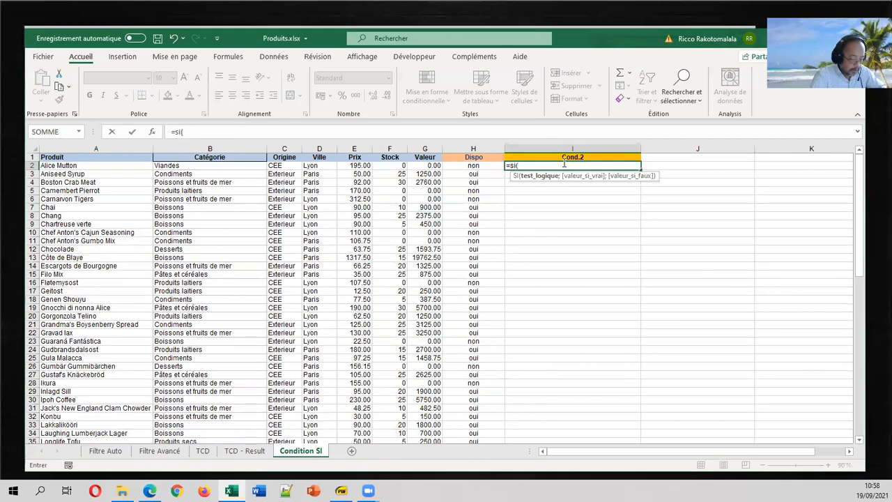
pyautogui.write('et(')
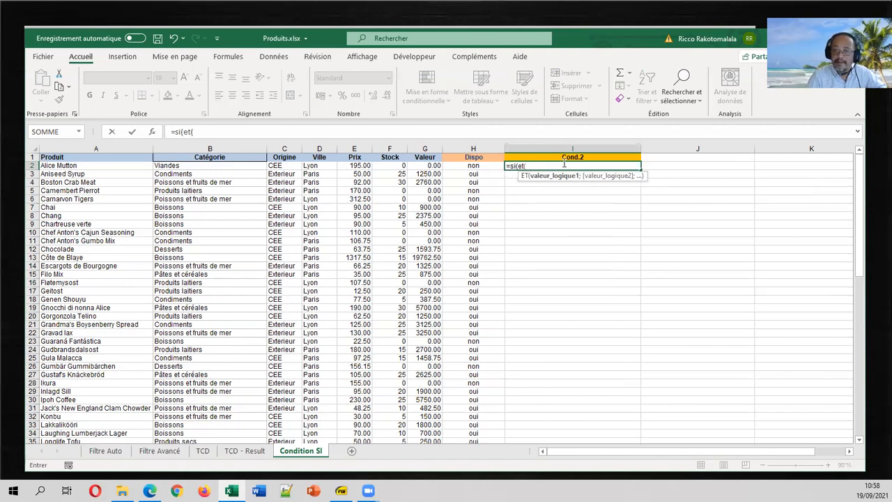
pyautogui.click(363, 167)
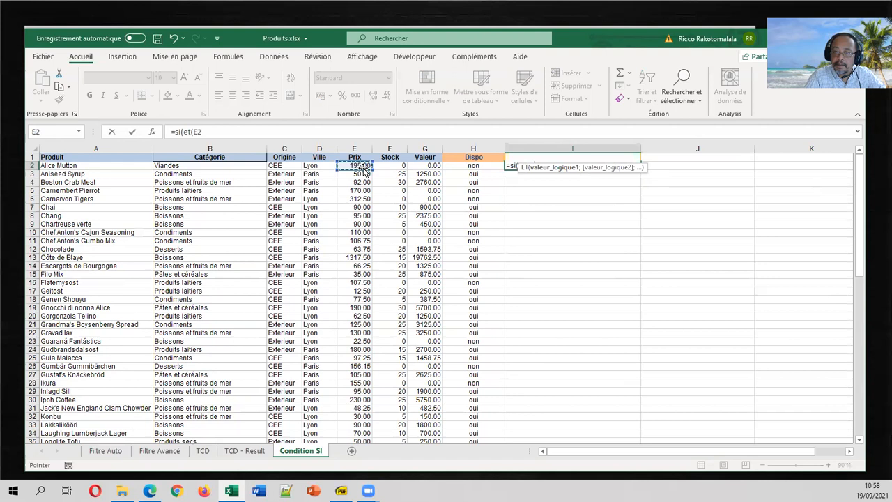
pyautogui.write('>')
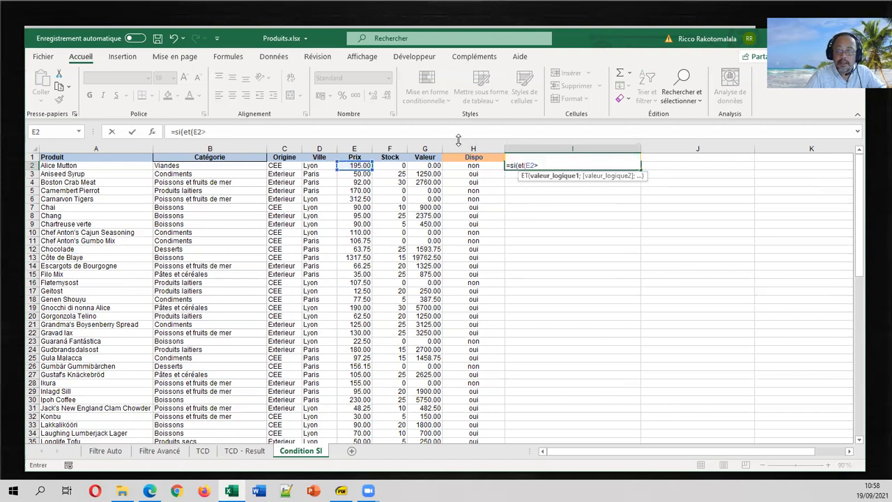
pyautogui.write('100')
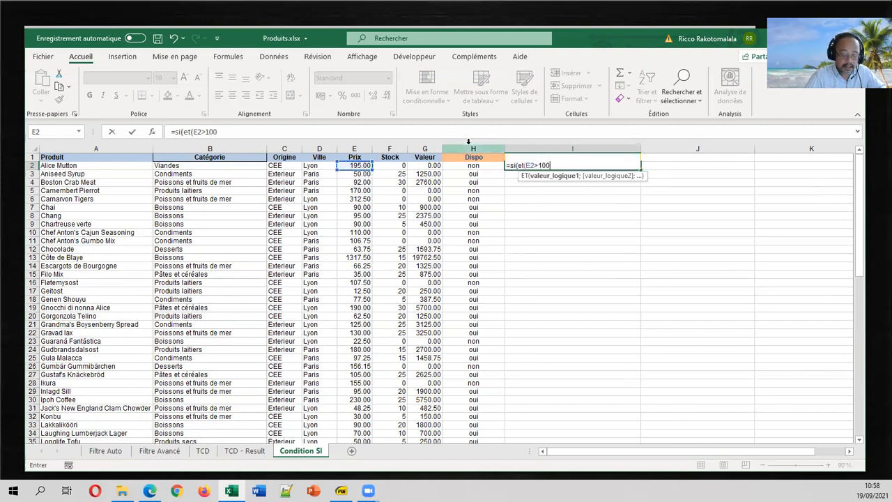
pyautogui.write(';')
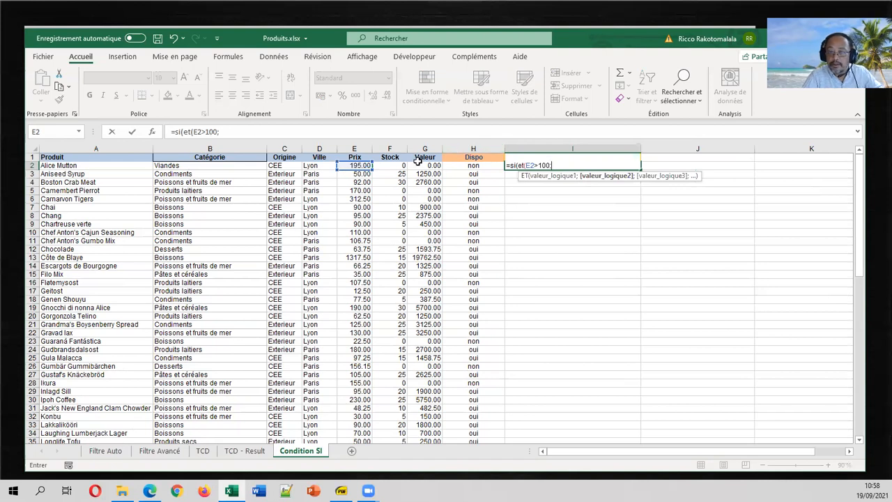
pyautogui.click(386, 165)
pyautogui.write('>0))')
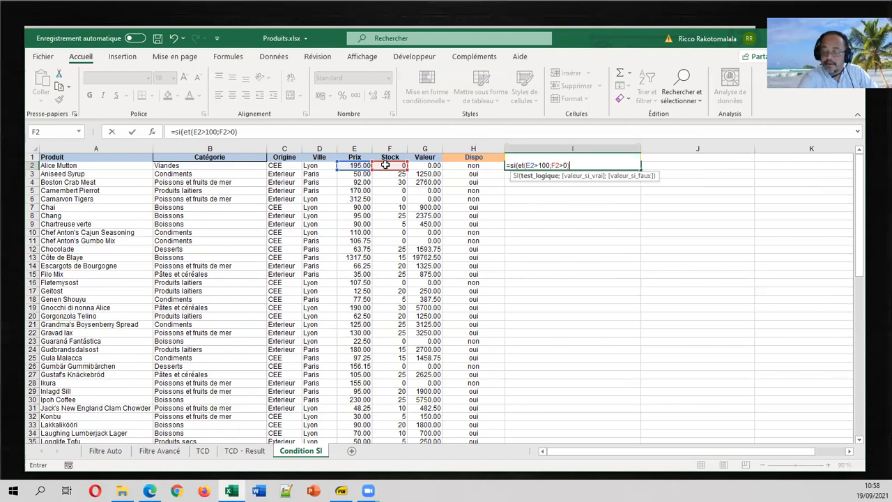
pyautogui.write(';"yes";"no")')
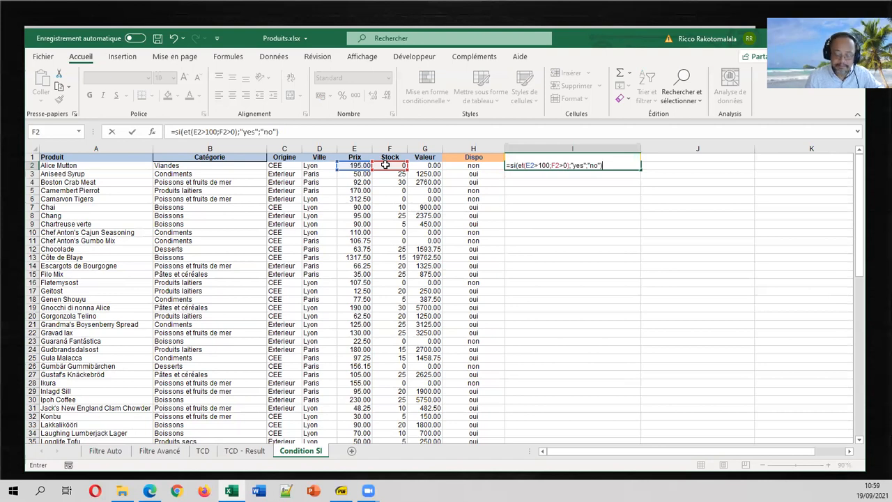
pyautogui.press('Return')
# Step: Centre the contents of column I and make the column narrower
pyautogui.press('Up')
pyautogui.press('Up')
pyautogui.hotkey('ctrl', 'space')
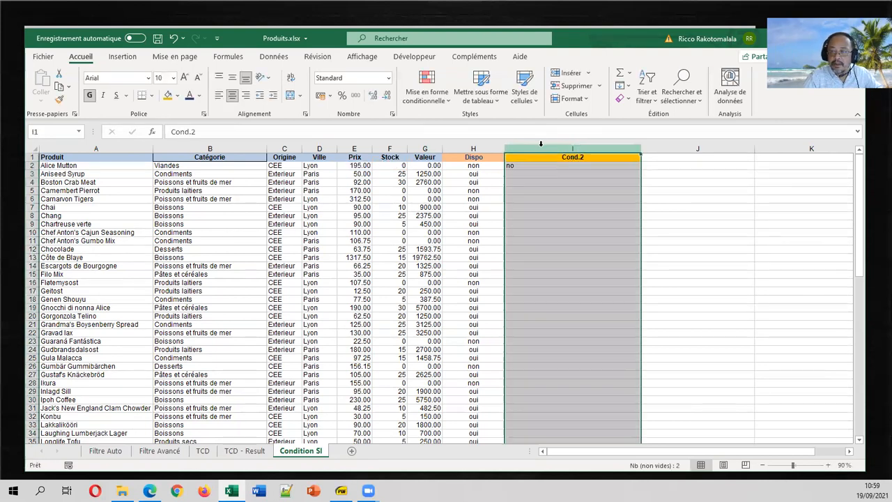
pyautogui.click(232, 95)
pyautogui.click(608, 165)
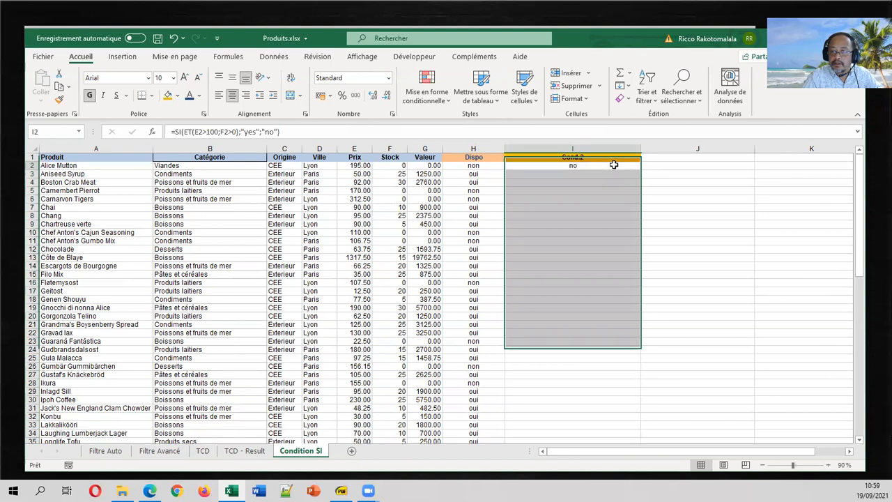
pyautogui.moveTo(640, 149); pyautogui.dragTo(594, 149)
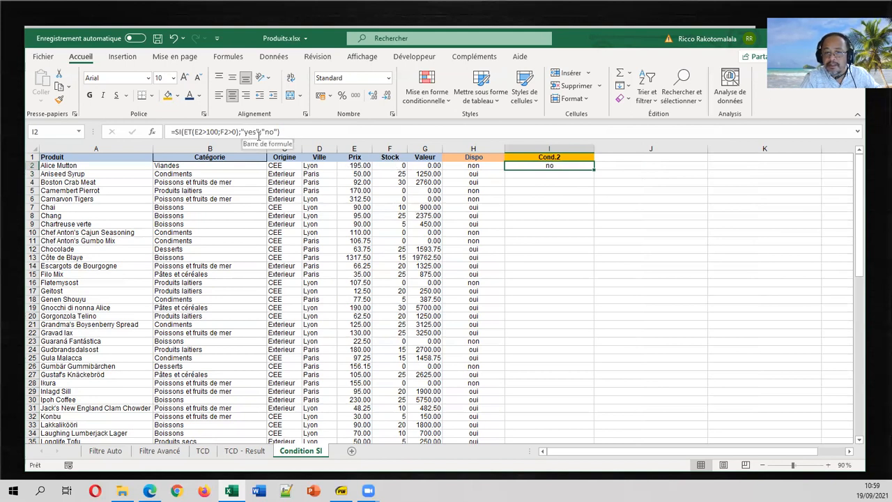
# Step: Fill the I2 formula down to the last product row and check it against the Côte de Blaye and Chef Anton's Gumbo Mix rows
pyautogui.doubleClick(594, 169)
pyautogui.click(564, 255)
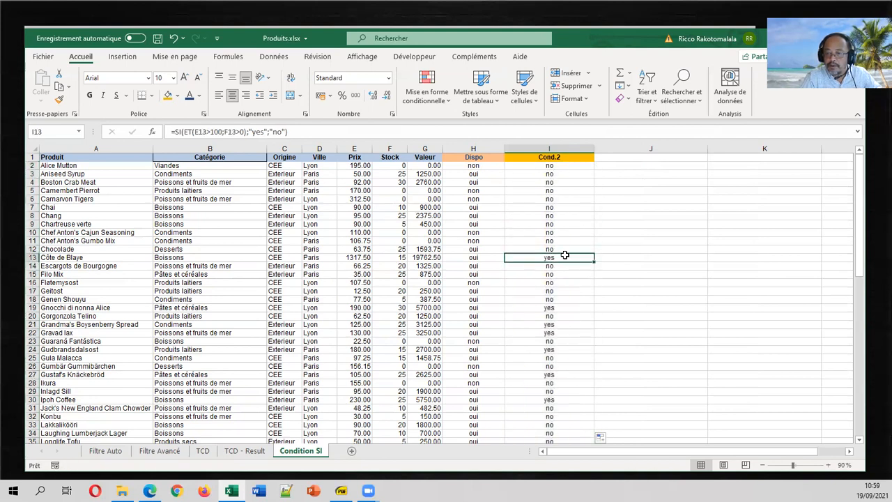
pyautogui.click(28, 257)
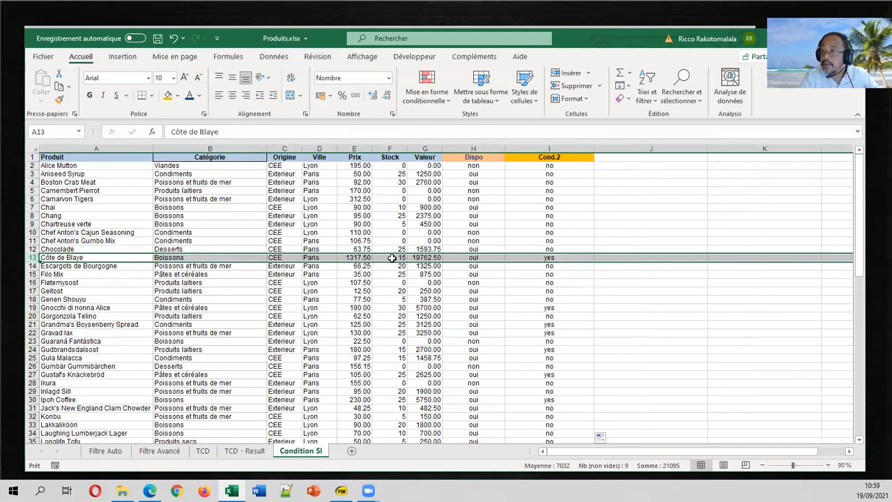
pyautogui.click(581, 240)
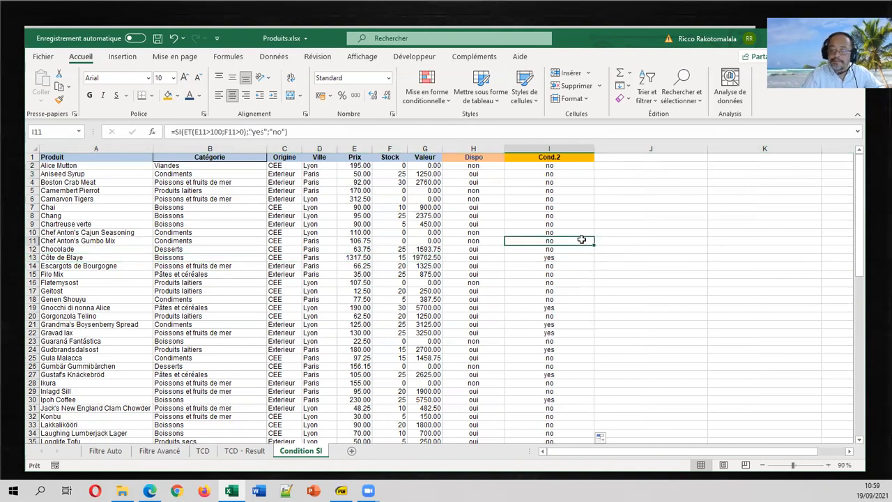